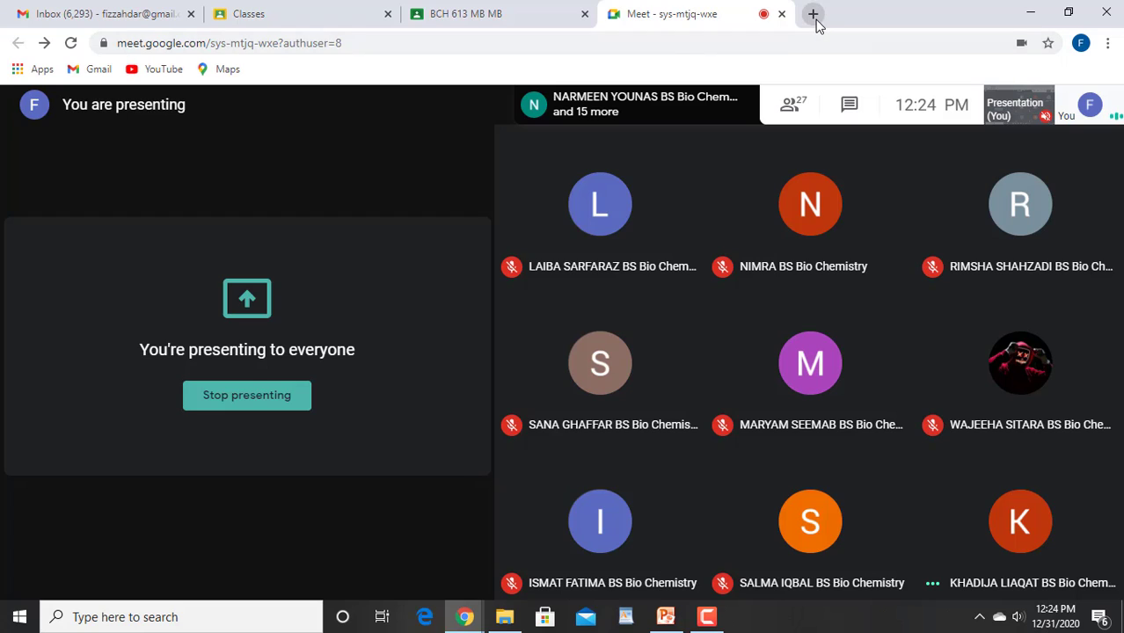
- Open a new browser tab and search Google for "ensemble"
left_click(813, 14)
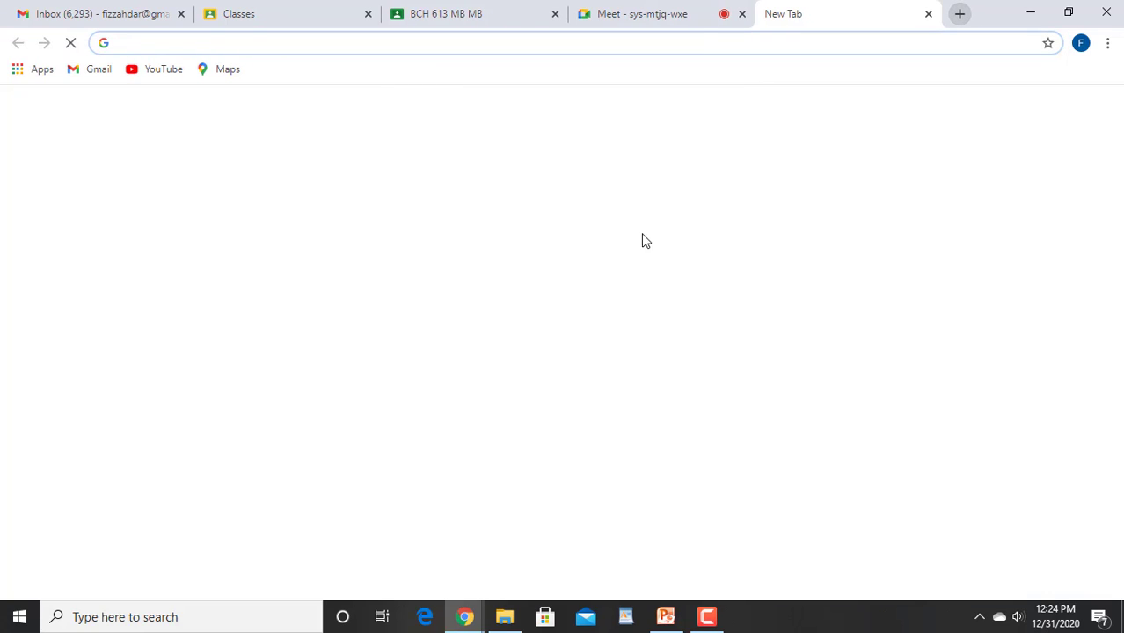
left_click(505, 346)
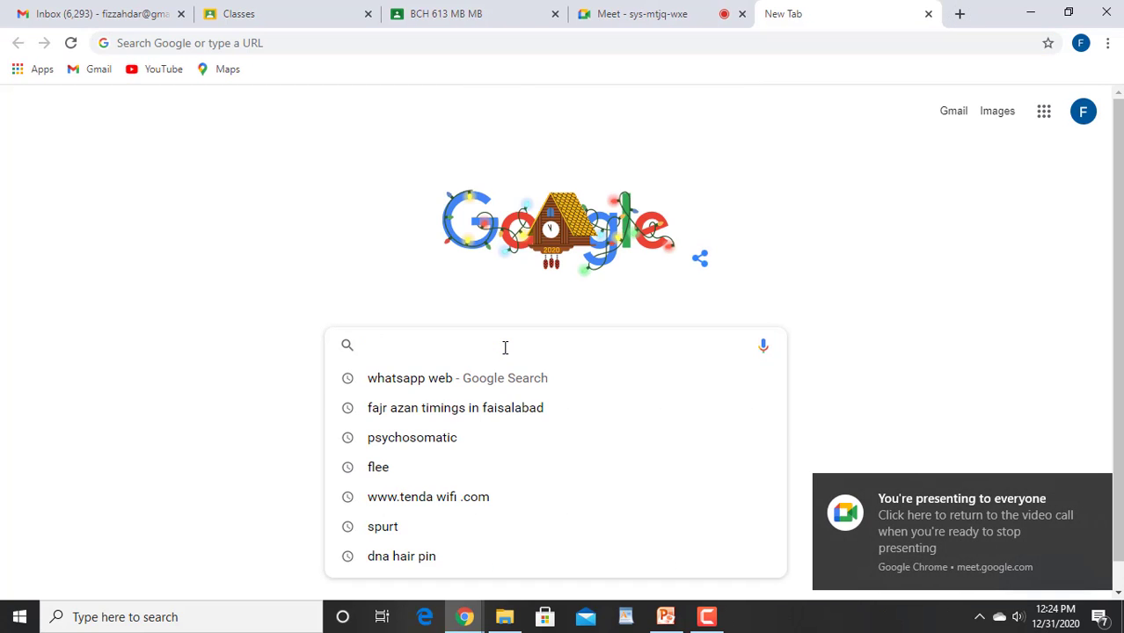
type("ensemb")
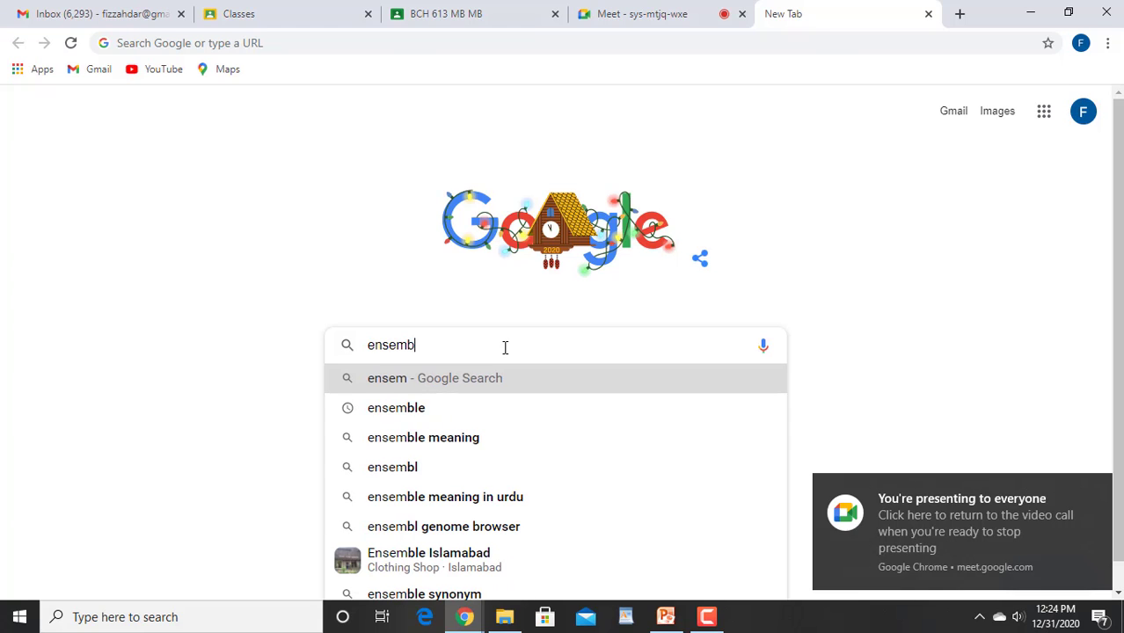
type("le")
key("Return")
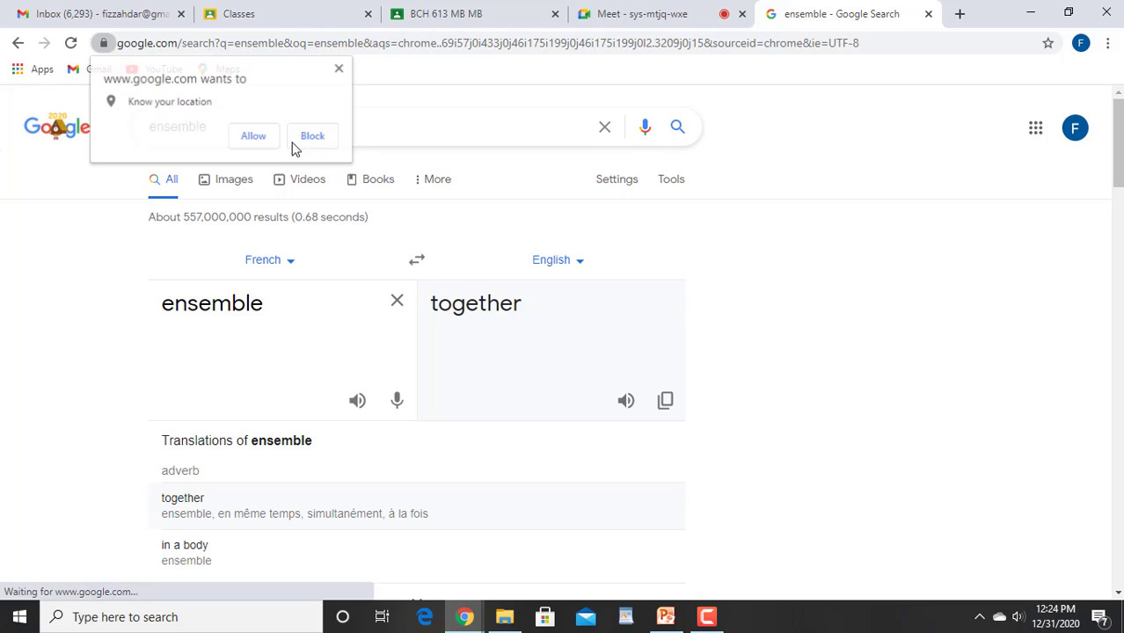
- Dismiss the location request, replace the search with "ensembl genome browser", and follow the Ensembl genome browser 102 result
left_click(454, 130)
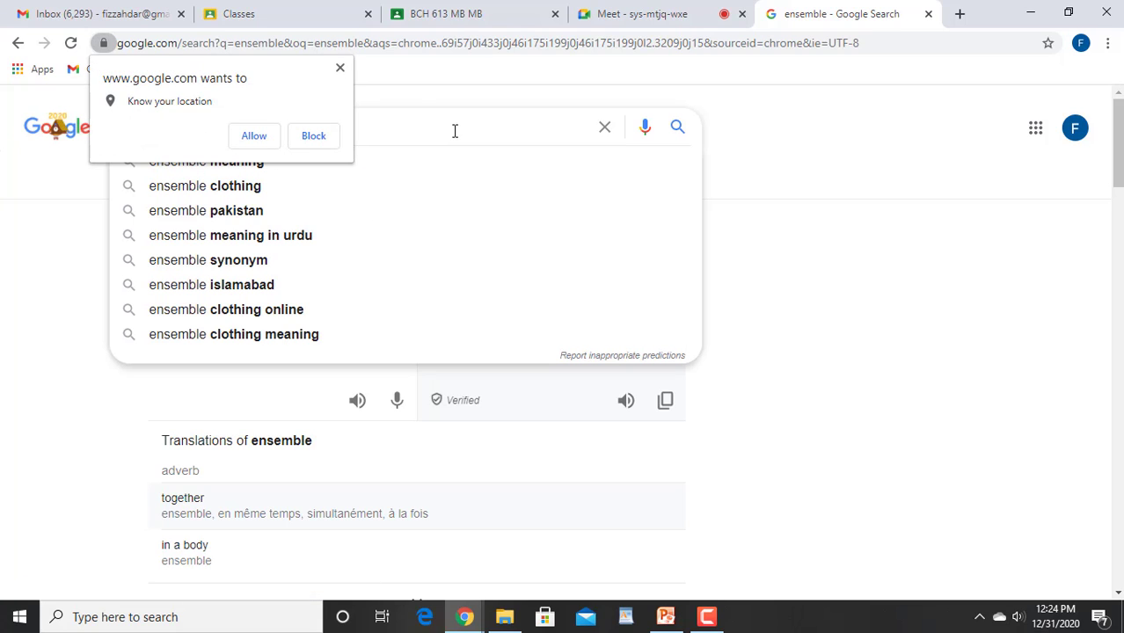
left_click(341, 68)
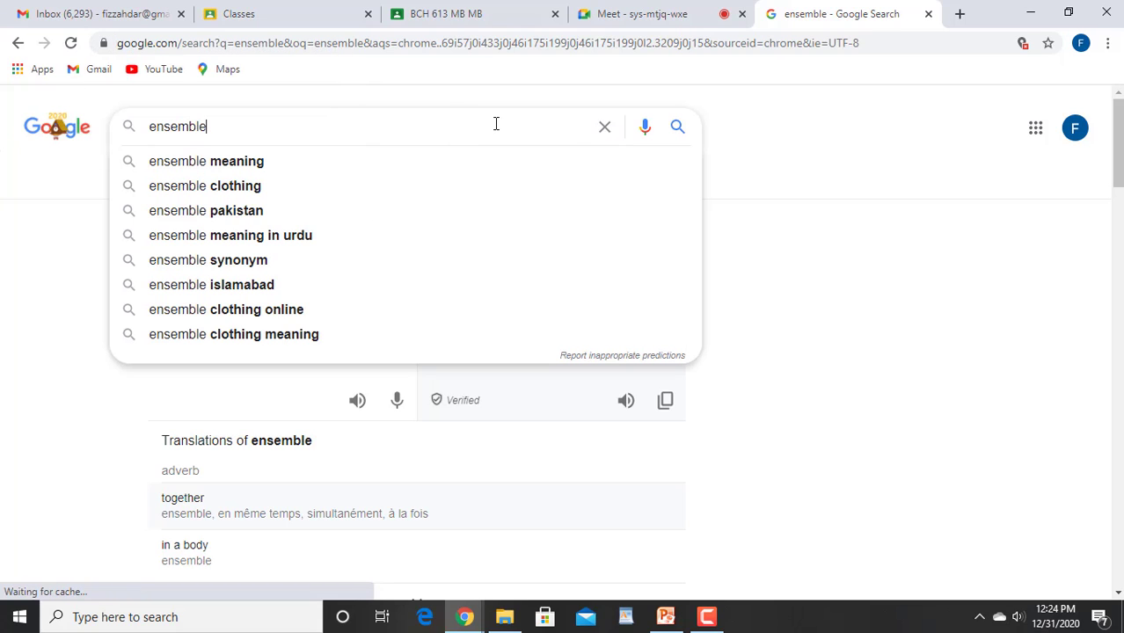
left_click(605, 129)
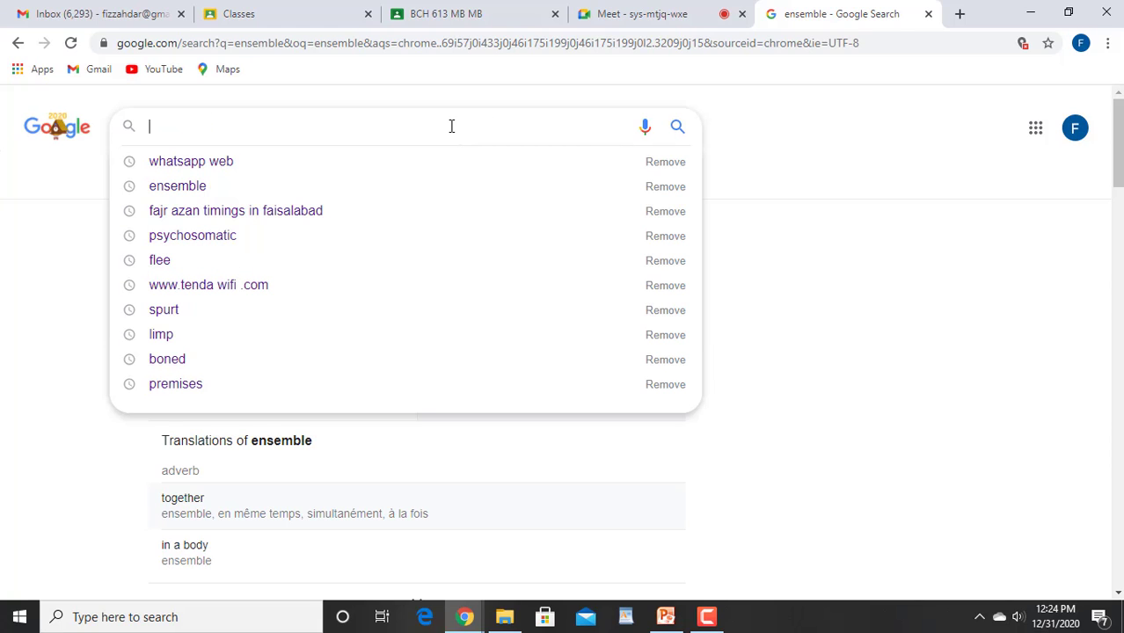
type("ense")
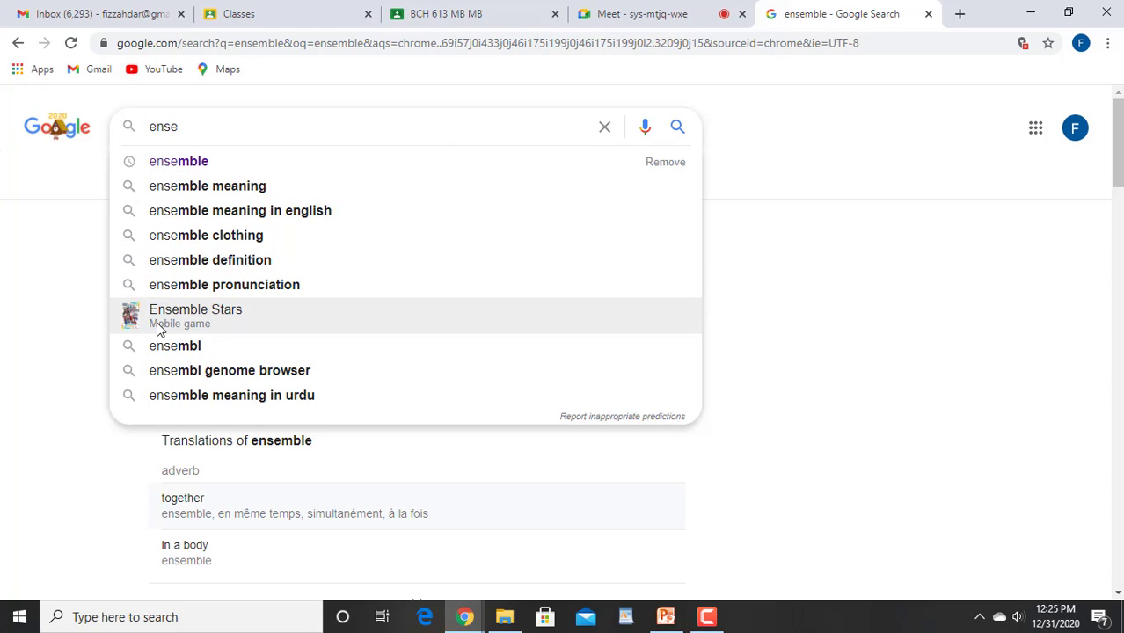
left_click(222, 379)
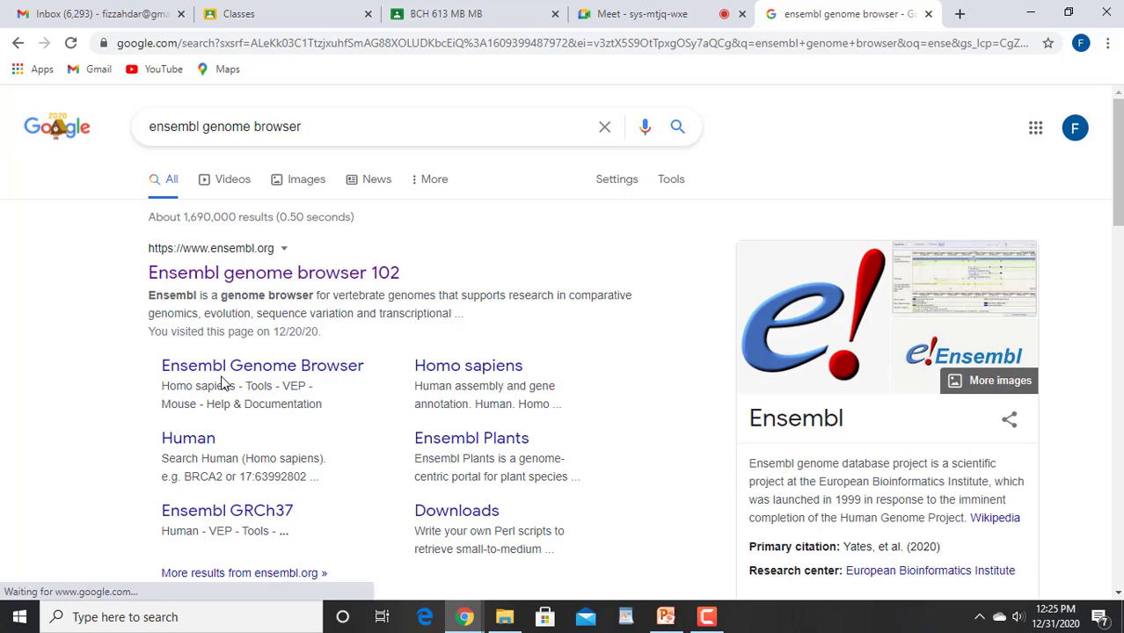
left_click(268, 278)
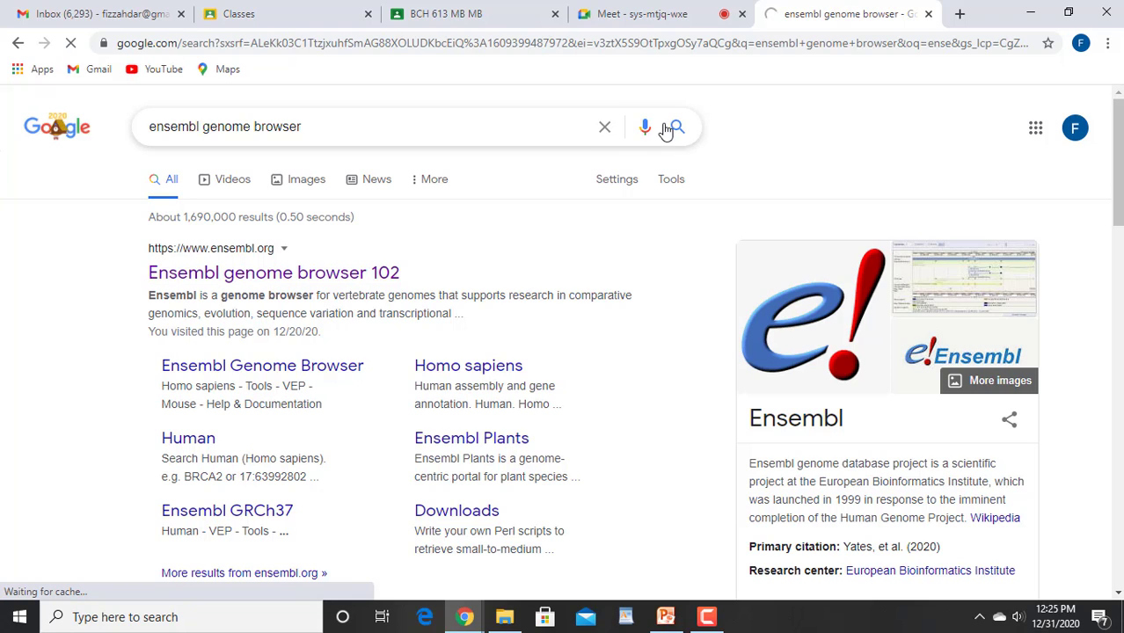
- Search Google for "NCBI" in a new tab and open the National Center for Biotechnology Information website
left_click(960, 14)
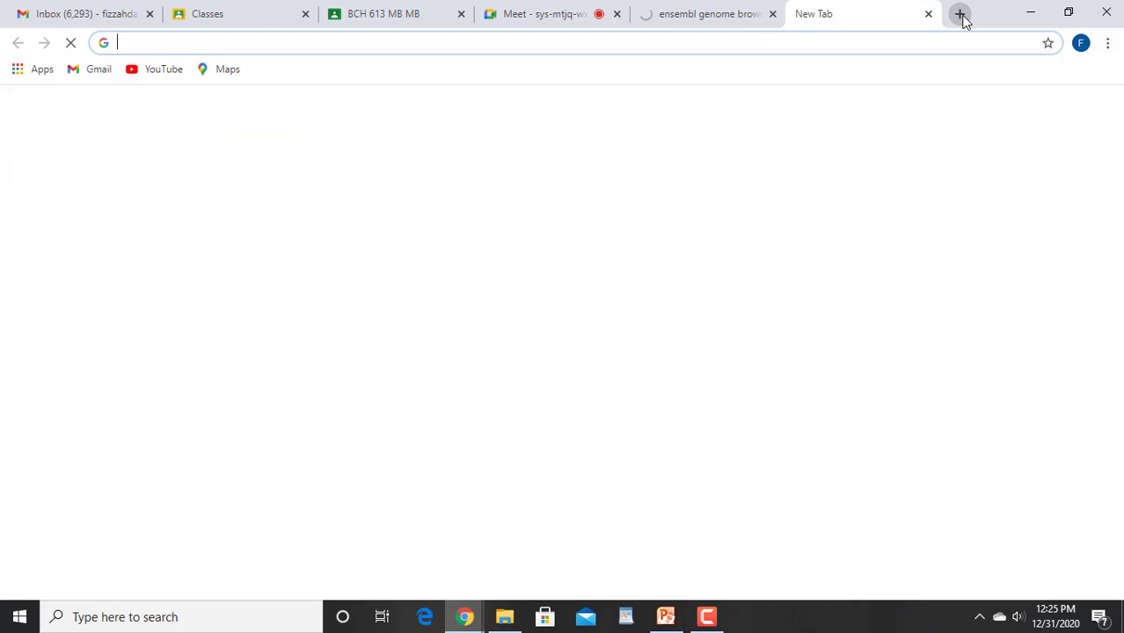
left_click(471, 339)
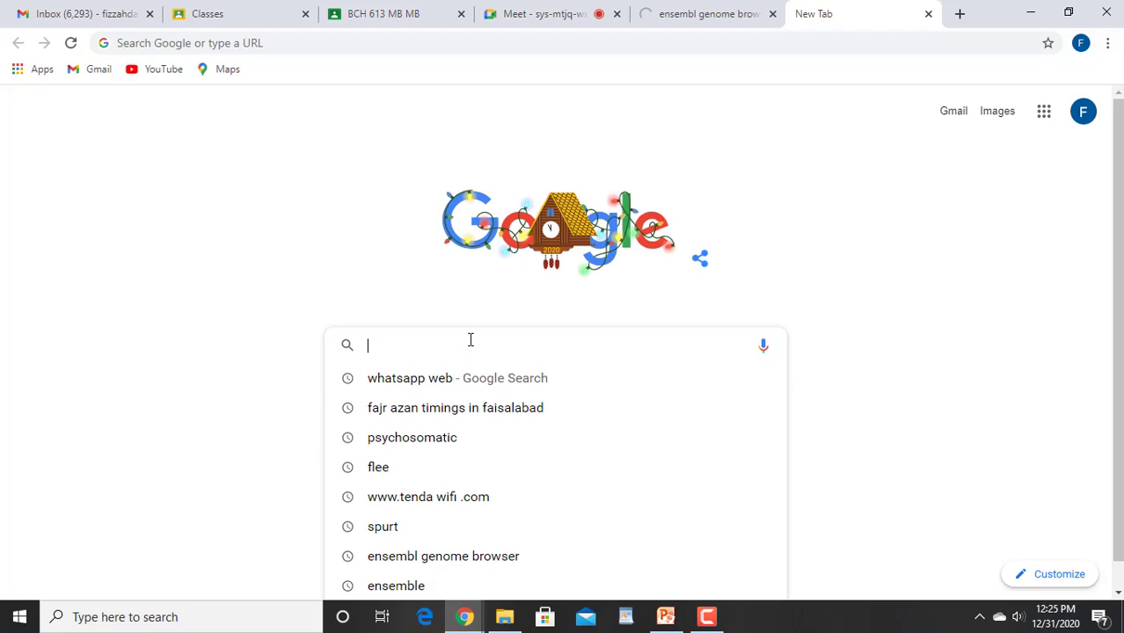
type("NC")
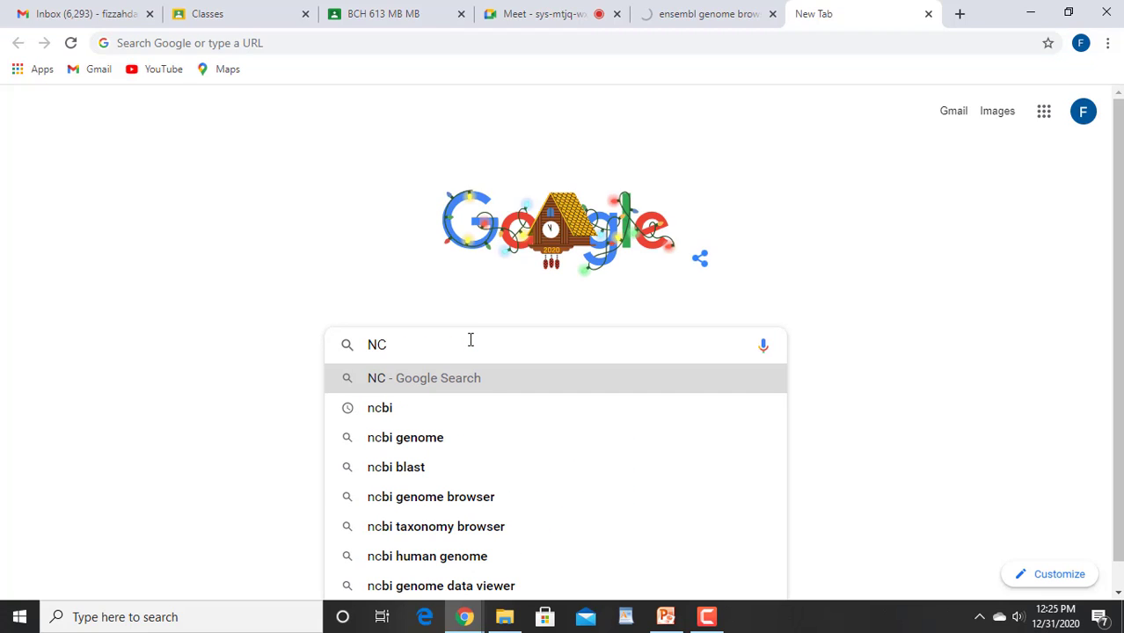
type("BI")
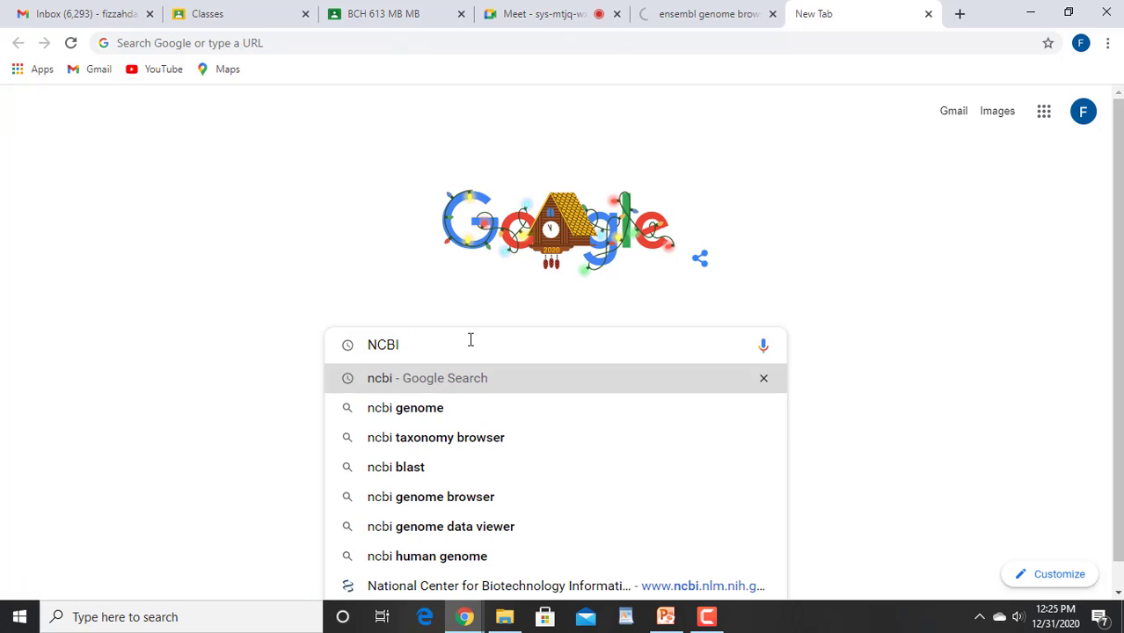
key("Return")
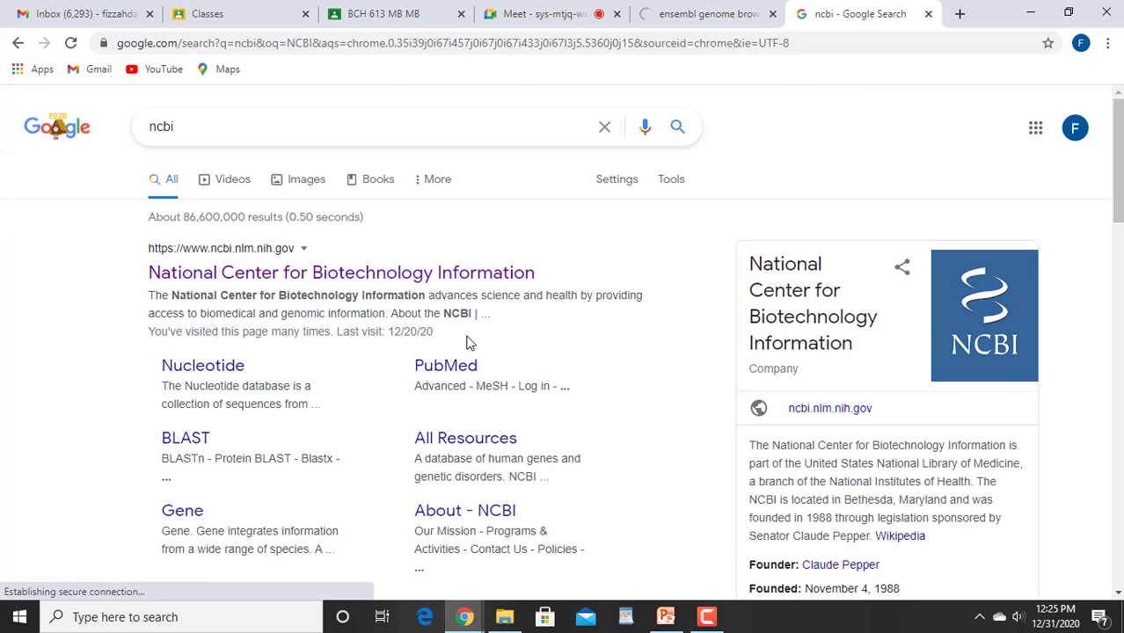
left_click(261, 276)
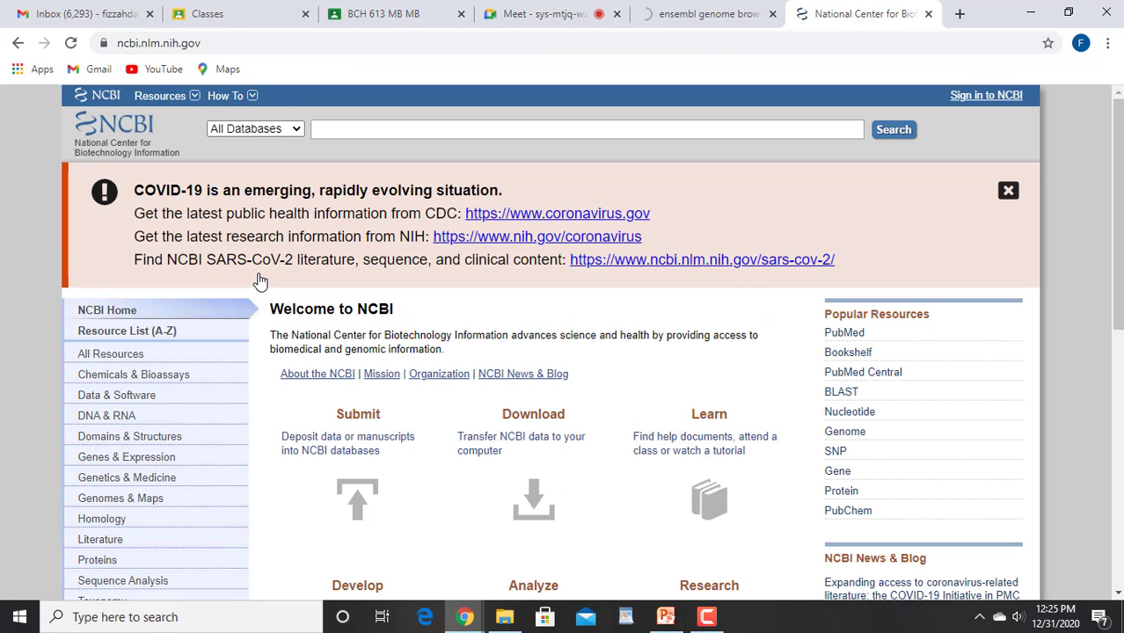
- Search all NCBI databases for BCKDK and open the human branched chain keto acid dehydrogenase kinase gene record
left_click(498, 129)
type("BCKDK")
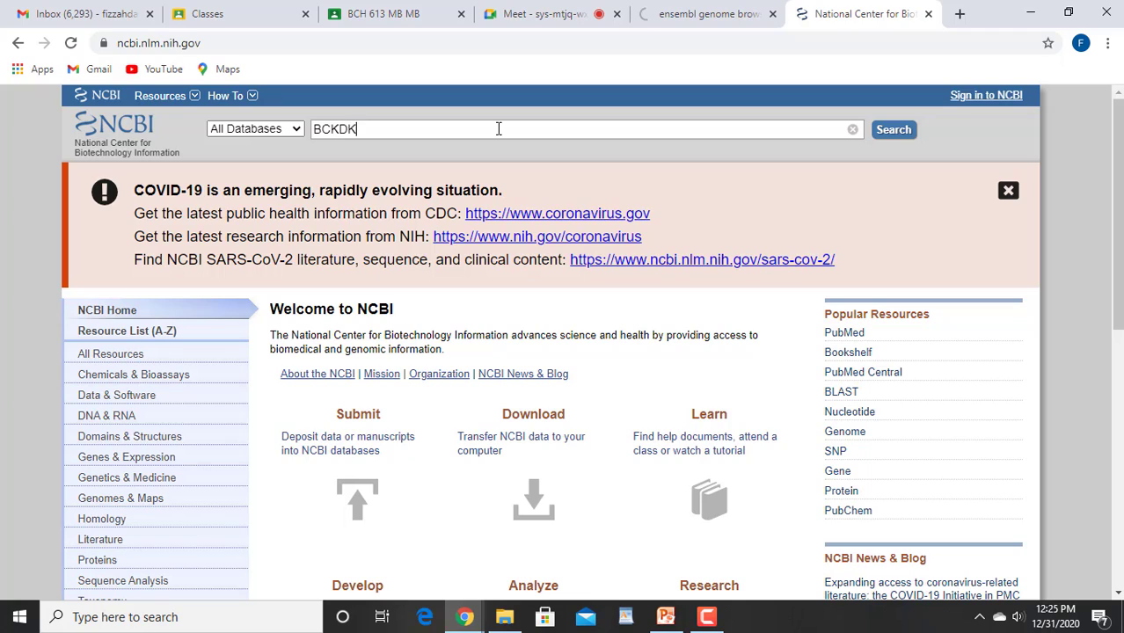
key("Return")
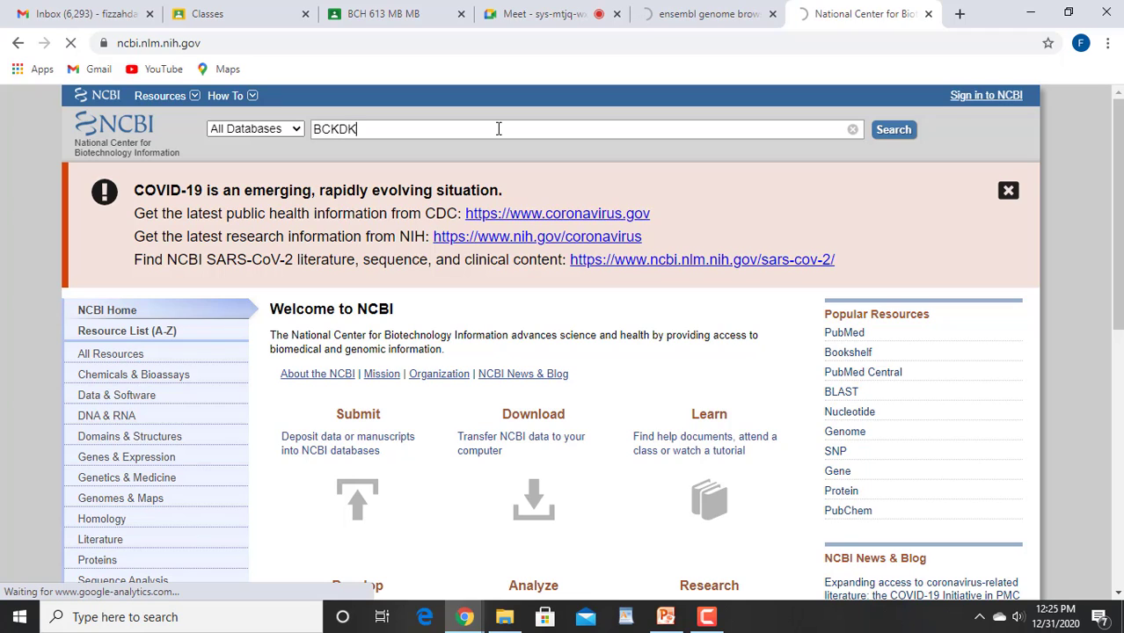
left_click(890, 133)
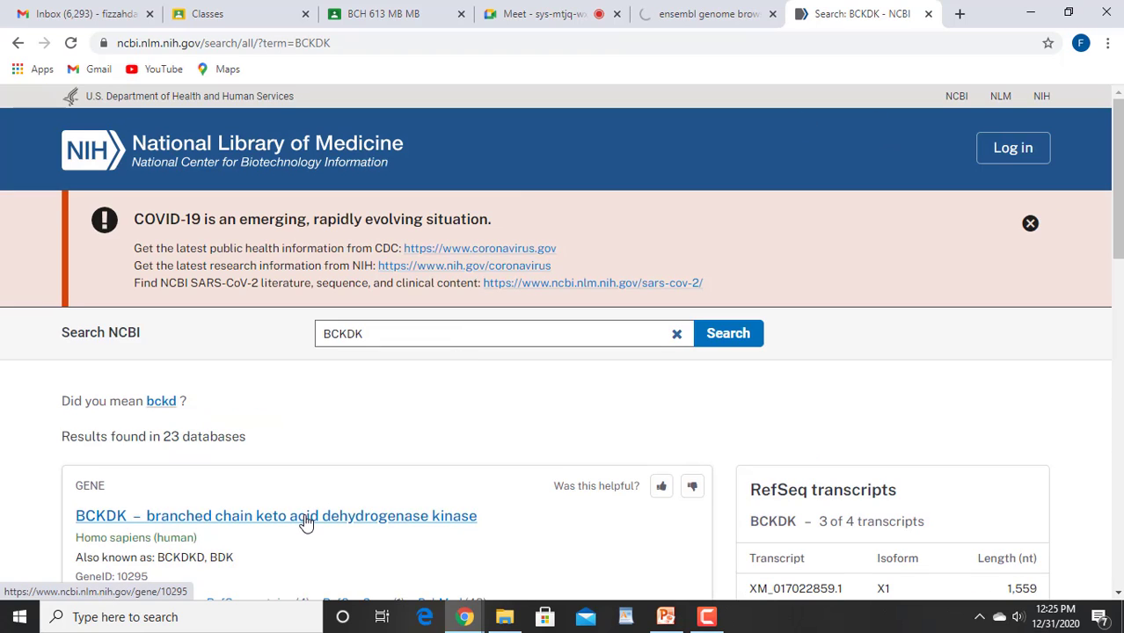
left_click(305, 520)
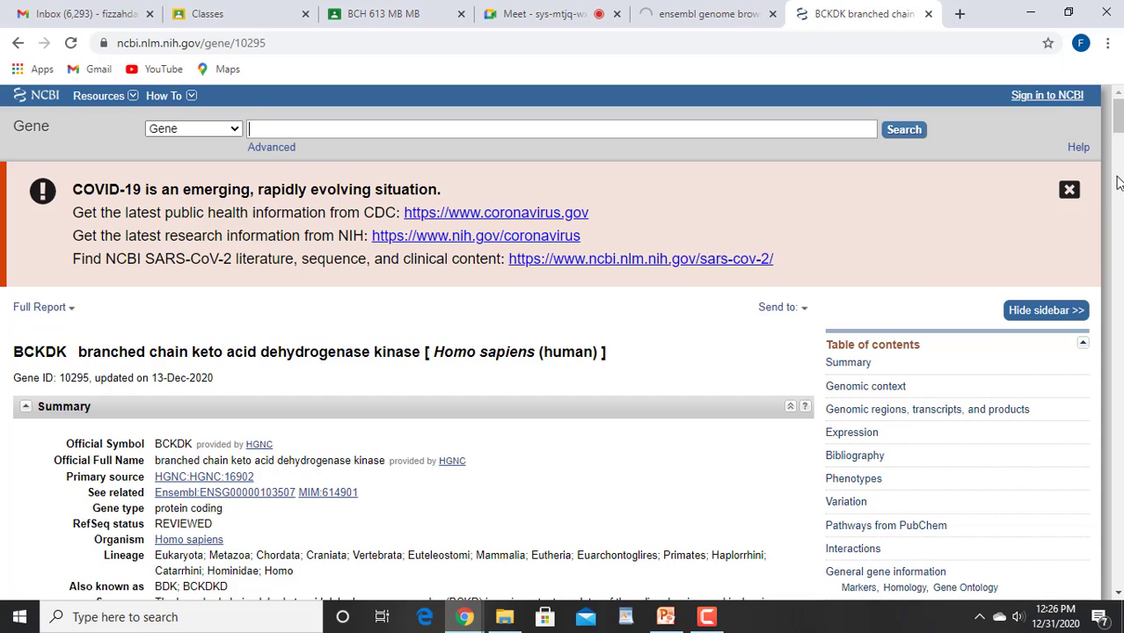
- Open the FASTA nucleotide sequence from the gene record's Genomic regions, transcripts, and products section
left_click_drag(1119, 130, 1120, 154)
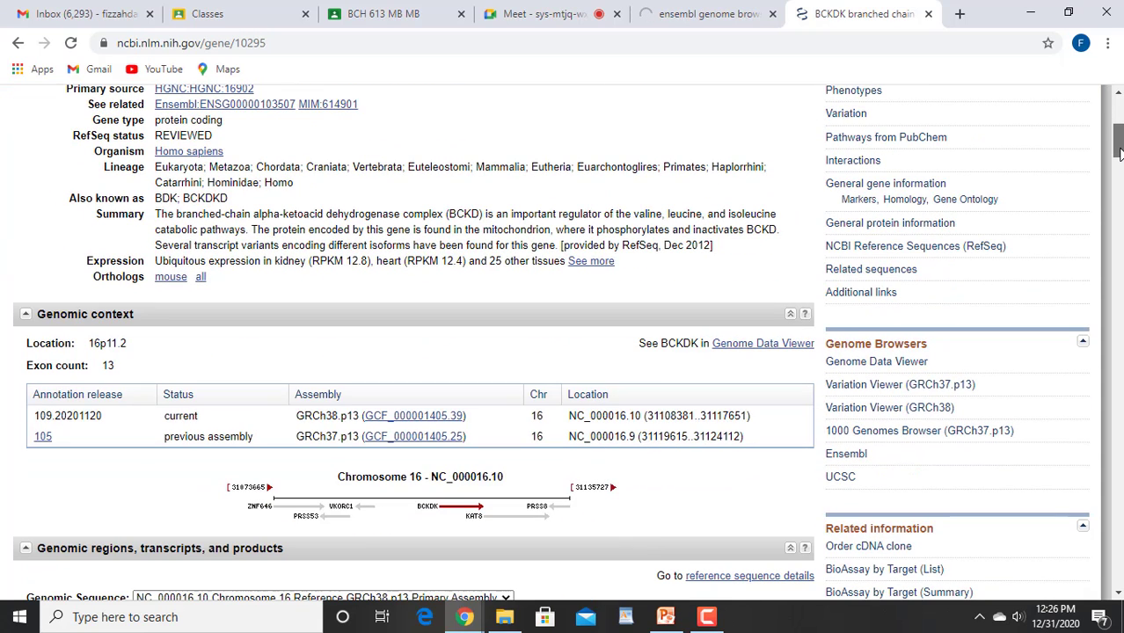
left_click_drag(1120, 154, 1119, 176)
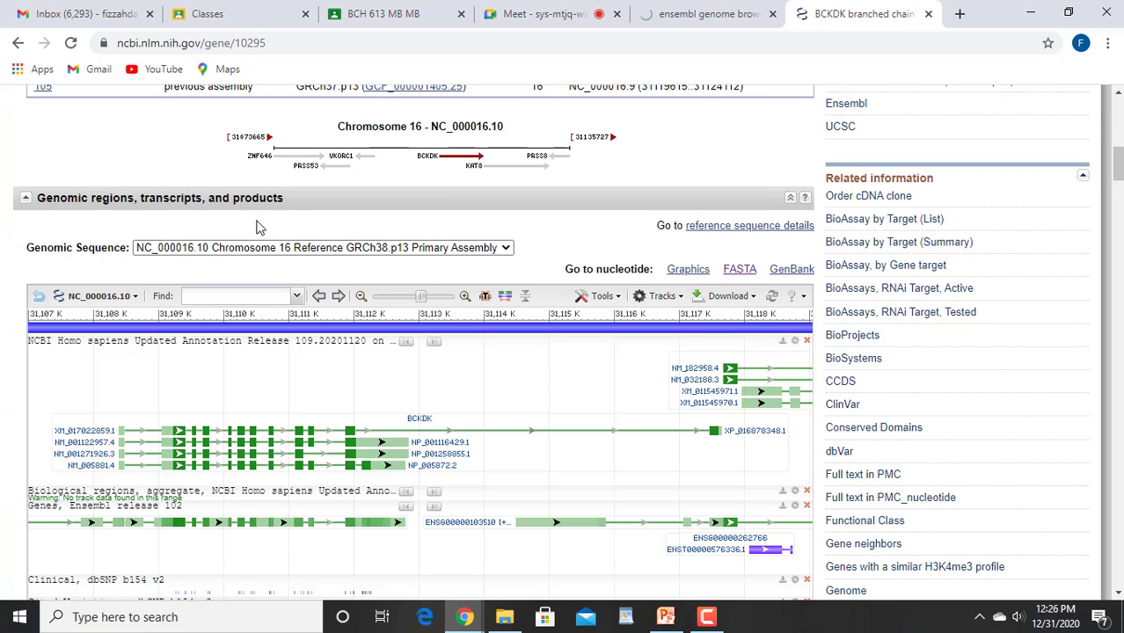
left_click(740, 270)
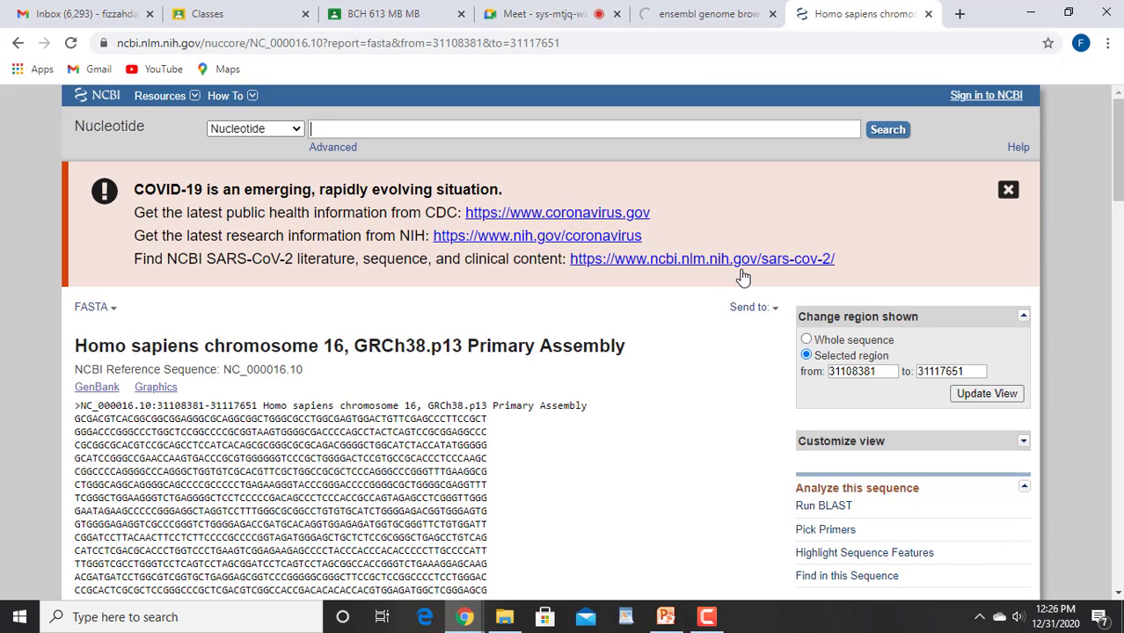
- Select and copy the complete nucleotide sequence, leaving out the FASTA header line
left_click_drag(1119, 173, 1120, 217)
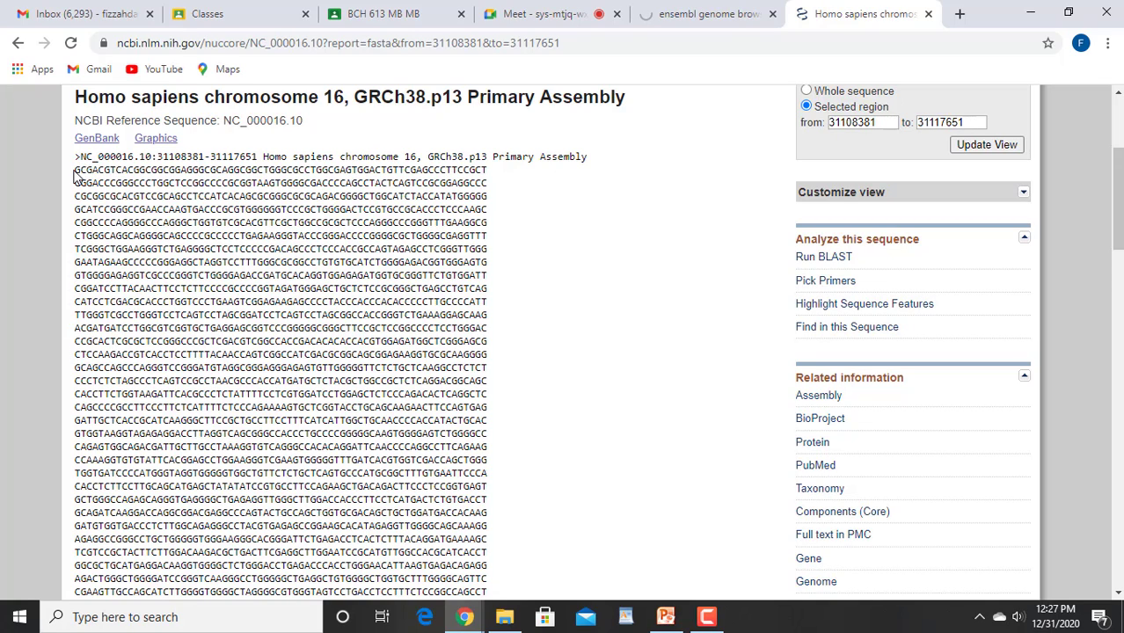
left_click_drag(77, 171, 269, 230)
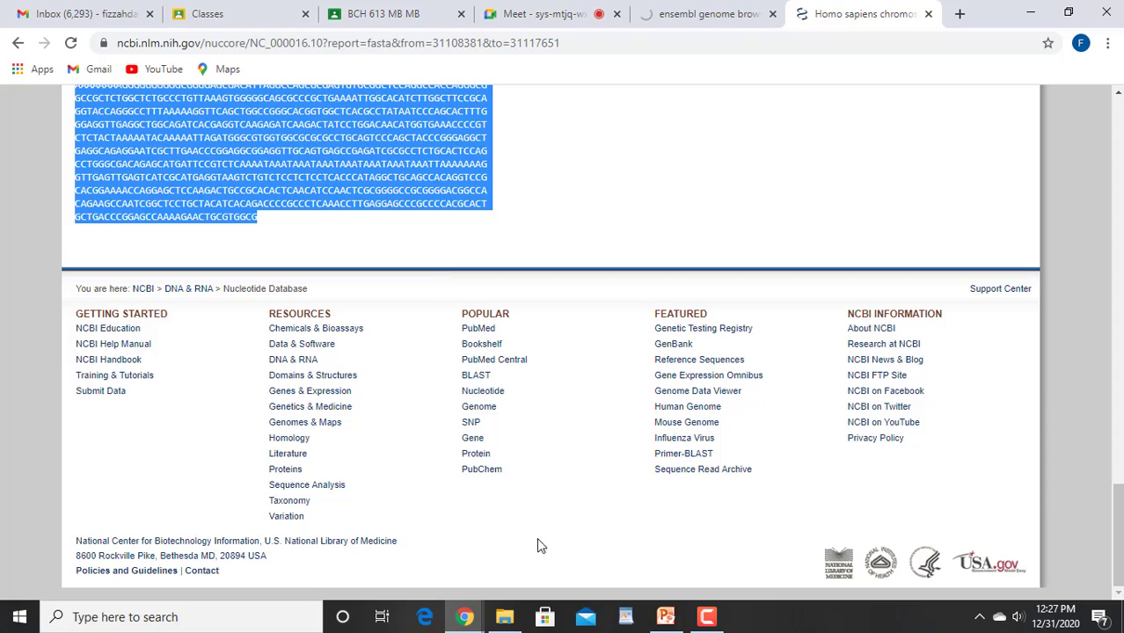
- Find Microsoft Word 2010 through the Windows search and launch it with a blank document
left_click(241, 624)
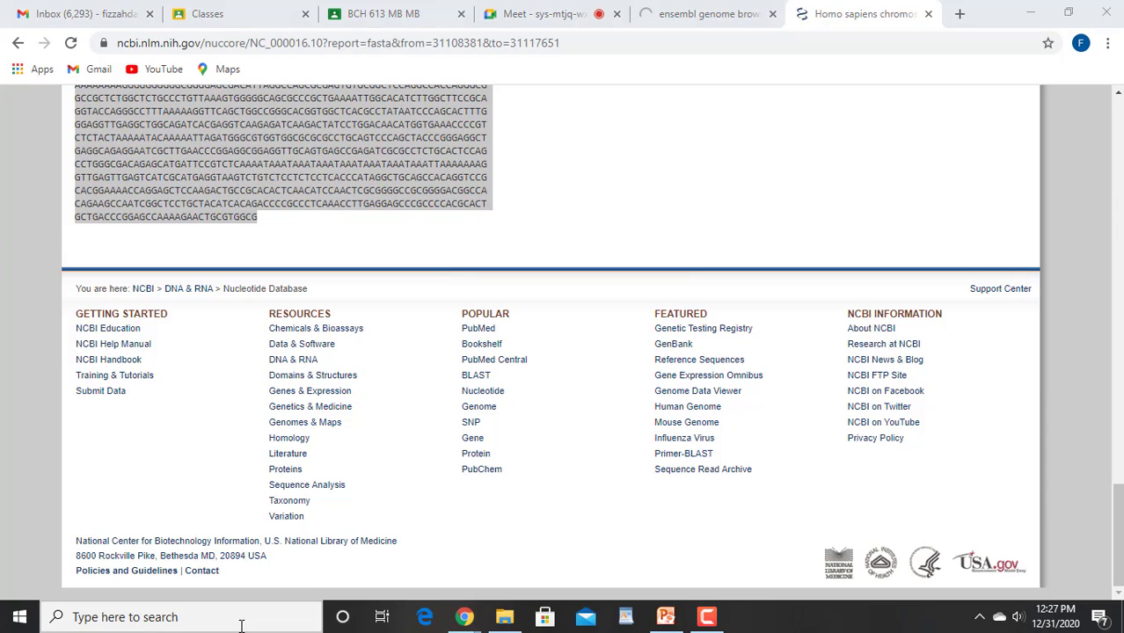
type("w")
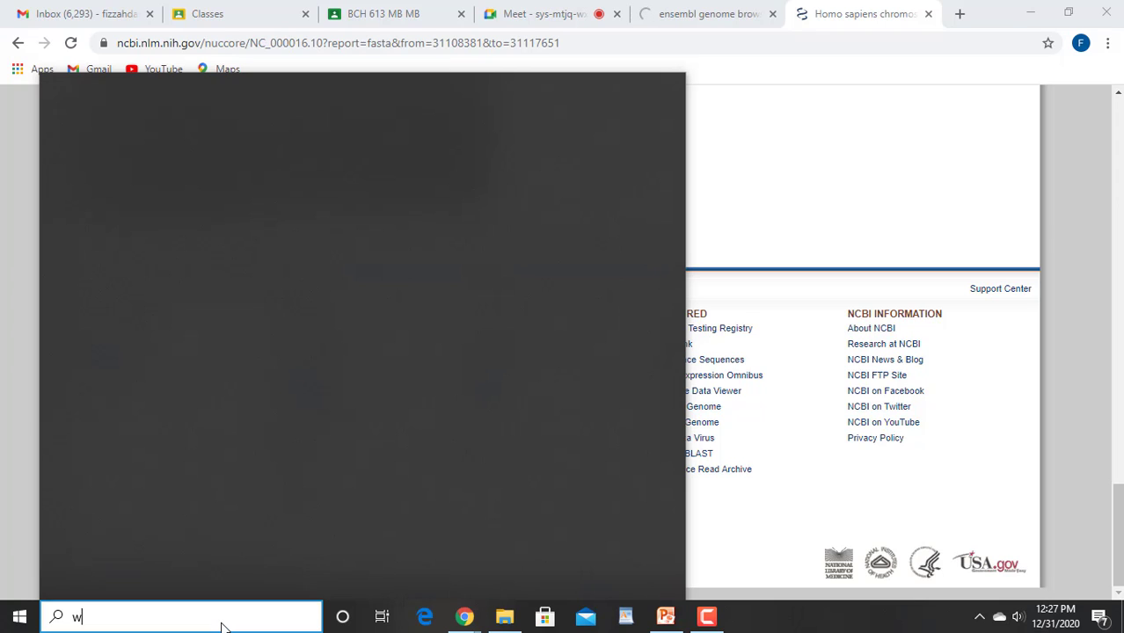
type("ord")
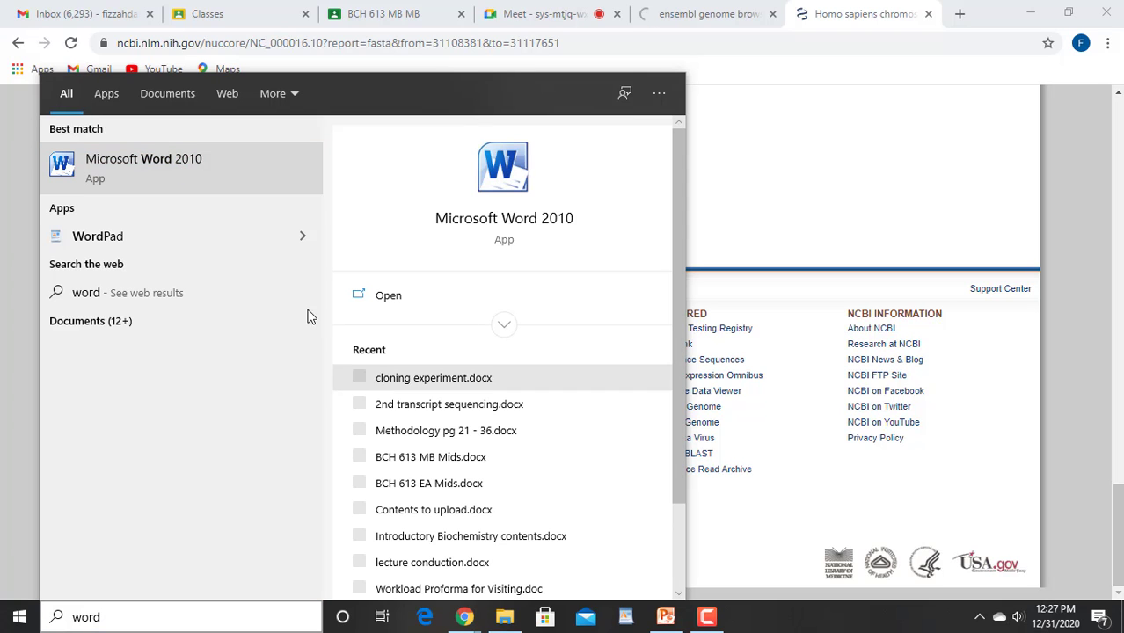
left_click(393, 303)
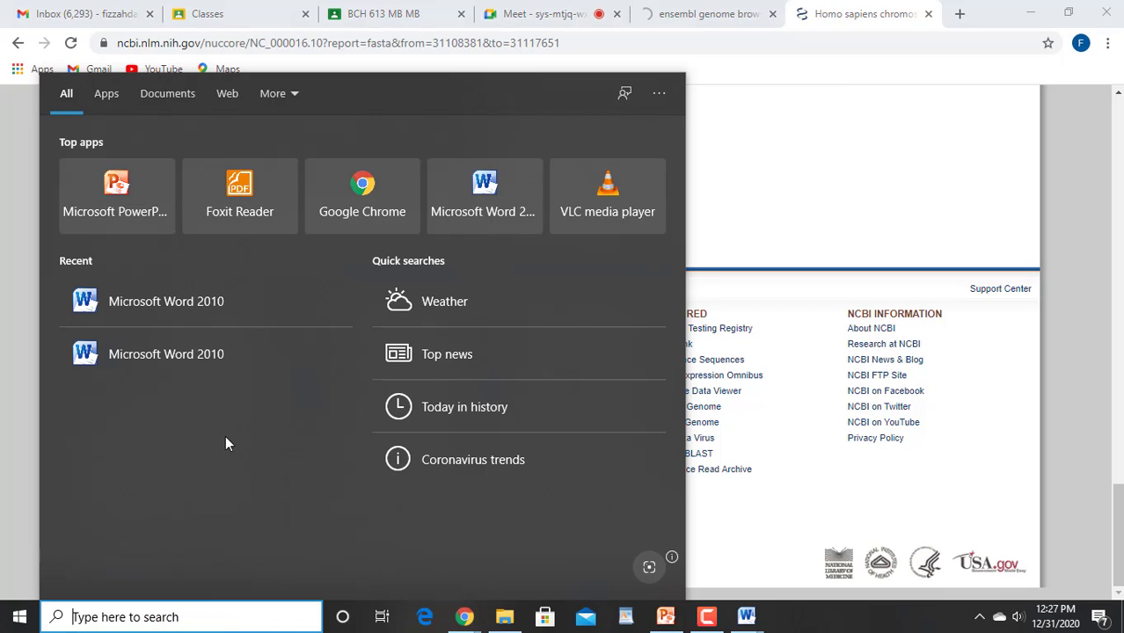
left_click(165, 303)
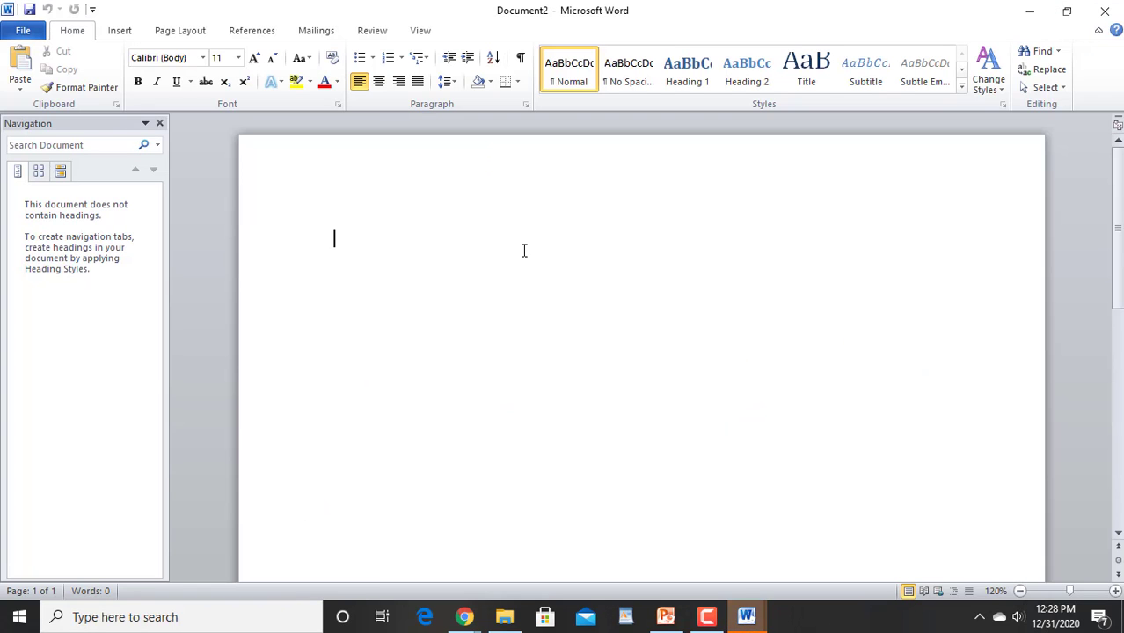
- Paste the copied BCKDK nucleotide sequence into the blank document and return to its beginning
type("TGCCACCACGCCCGGCTAAATTTTGTATTTTTAGTAGAGACGGAGTTTCACGGTGTTAGCCAGGATGGTC TCGATCTCCGCCCGCCTCGGCCTCTCAAAGTGCTGAGATTACAGGCGTGAGCCACCACGCCCCGCCCAAC TCGTCCTTTCTTTAGACTTTATCCTGTGAGGGTGAATTATGGCCTGTCCCTGGACACACCCGTTCTGCTT TCCCCGCACCAACTGTATCCCAAATAGGGGAAGTAGTCTCTTCAACCTTCAAAAATGGGGCACTGGCTGG GCACGGTGGCTCACGCCTGTAACCCTAGCACTTTGGGAGGCCGAGGCGGGCGGATCACCTGAGGTCAGGA GTTCGAGACCAGCCTGGCCAACAGGGTGAAGCCCTCTCTCTACTAAAAATACAAAAAATAGCCGGGCGTG GTGGCGCGCGATTGTAATCCCAGCTATTCAGGAGGCTGAGGCAGGAGAATCGCTTGAACCCGGGAGGCGG AGGCTGCAGTGAGCCGAGATCGCGTCACTGCACTCCAGCCTGGGCGACAGAGCGAGACTCCATCTCAAAA AAAAAAAAGGGGGGGGGGCGGGGAGCGACATTAGGCCAGCGCGAGTGTGCGGCTCCAGGCCACCAGGGCG GCCGCTCTGGCTCTGCCCTGTTAAAGTGGGGGCAGCGCCCGCTGAAAATTGGCACATCTTGGCTTCCGCA GGTACCAGGGCCTTAAAAAAGGTTCAGCTGGCCGGGCACGGTGGCTCACGCCTATAATCCCAGCACTTTG GGAGGTTGAGGCTGGCAGATCACGAGGTCAAGAGATCAAGACTATCCTGGACAACATGGTGAAACCCCGT CTCTACTAAAAATACAAAAATTAGATGGGCGTGGTGGCGCGCGCCTGCAGTCCCAGCTACCCGGGAGGCT GAGGCAGAGGAATCGCTTGAACCCGGAGGCGGAGGTTGCAGTGAGCCGAGATCGCGCCTCTGCACTCCAG CCTGGGCGACAGAGCATGATTCCGTCTCAAAATAAATAAATAAATAAATAAATAAATAAATAAAAAAAAG GTTGAGTTGAGTCATCGCATGAGGTAAGTCTGTCTCCTCTCCTCACCCATAGGCTGCAGCCACAGGTCCG CACGGAAAACCAGGAGCTCCAAGACTGCCGCACACTCAACATCCAACTCGCGGGGCCGCGGGGACGGCCA CAGAAGCCAATCGGCTCCTGCTACATCACAGACCCCGCCCTCAAACCTTGAGGAGCCCGCCCCACGCACT GCTGACCCGGAGCCAAAAGAACTGCGTGGCG")
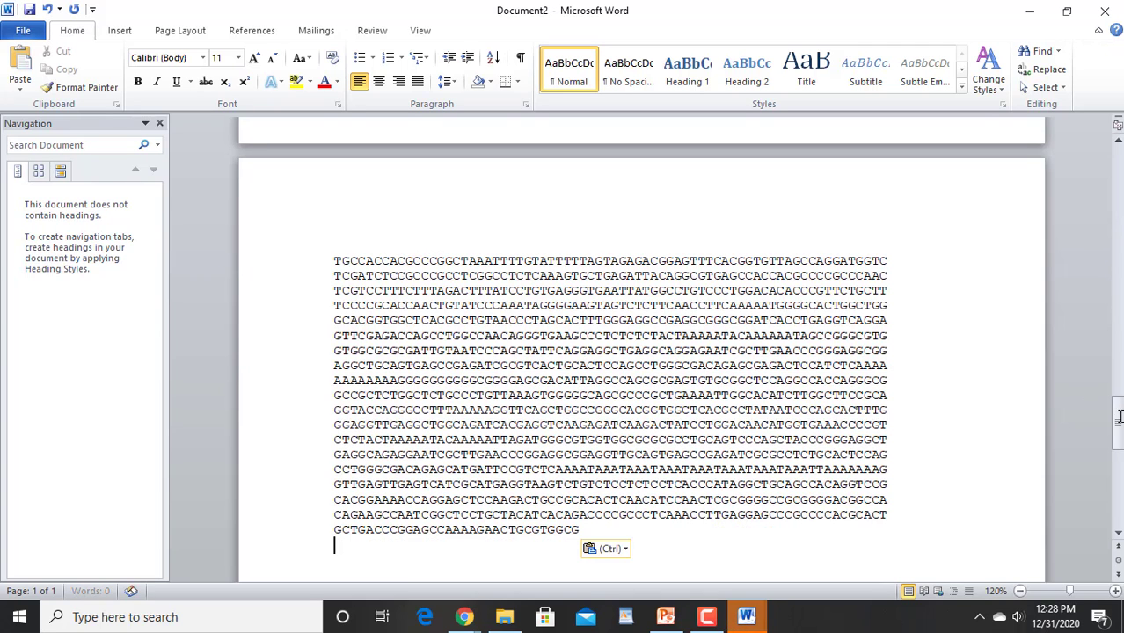
left_click_drag(1121, 417, 1117, 176)
left_click(1080, 345)
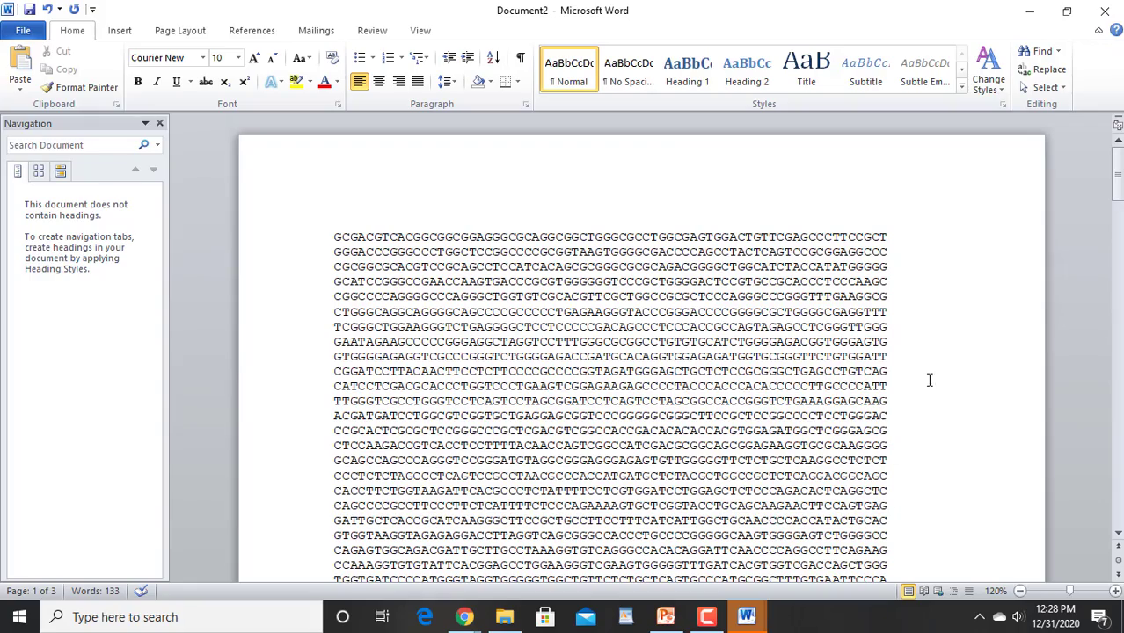
- Enclose the target region in square brackets, from the line starting CGGATCCTTACAAC to just after CAAGGCC six lines below
mouse_move(1118, 173)
left_mouse_down()
mouse_move(1119, 492)
mouse_move(1120, 173)
left_mouse_up()
left_click_drag(1117, 195, 1118, 200)
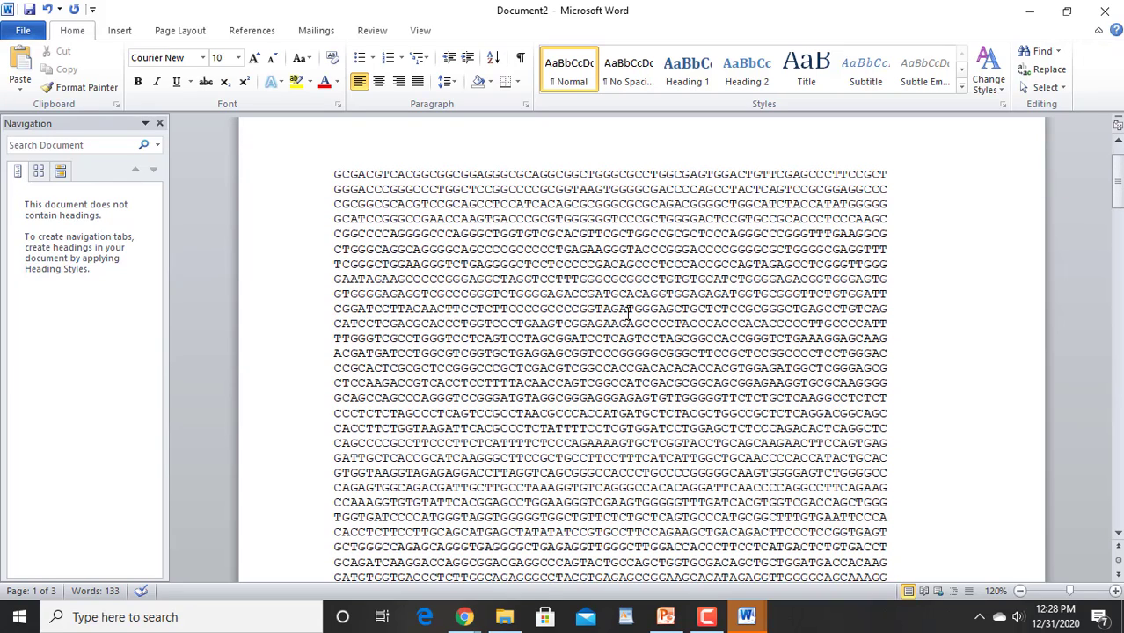
left_click_drag(626, 310, 750, 398)
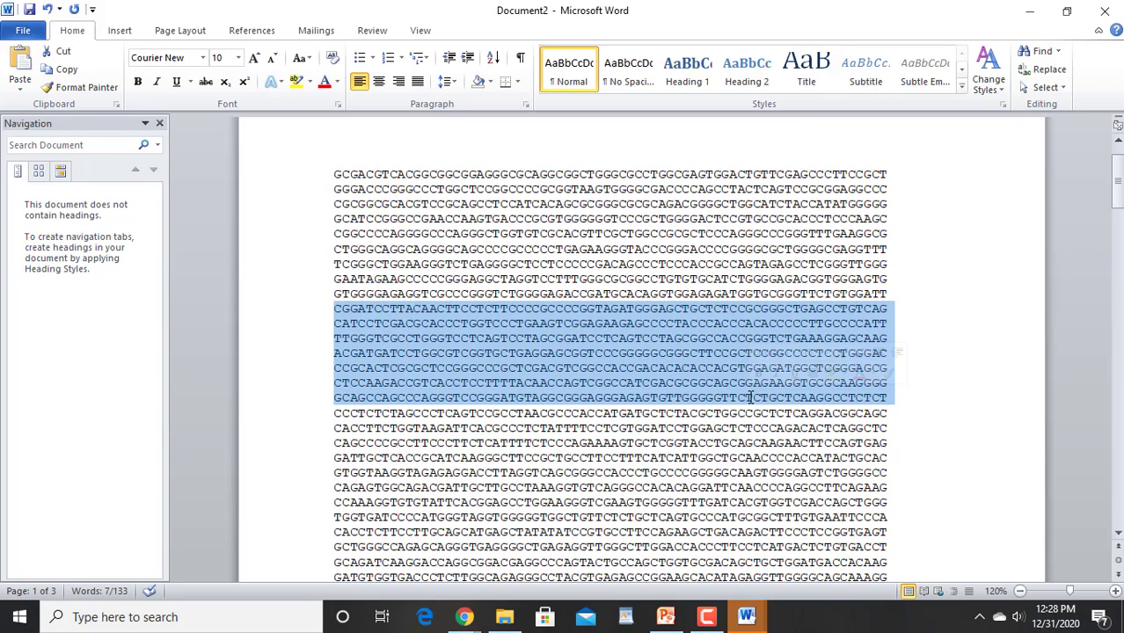
left_click(479, 329)
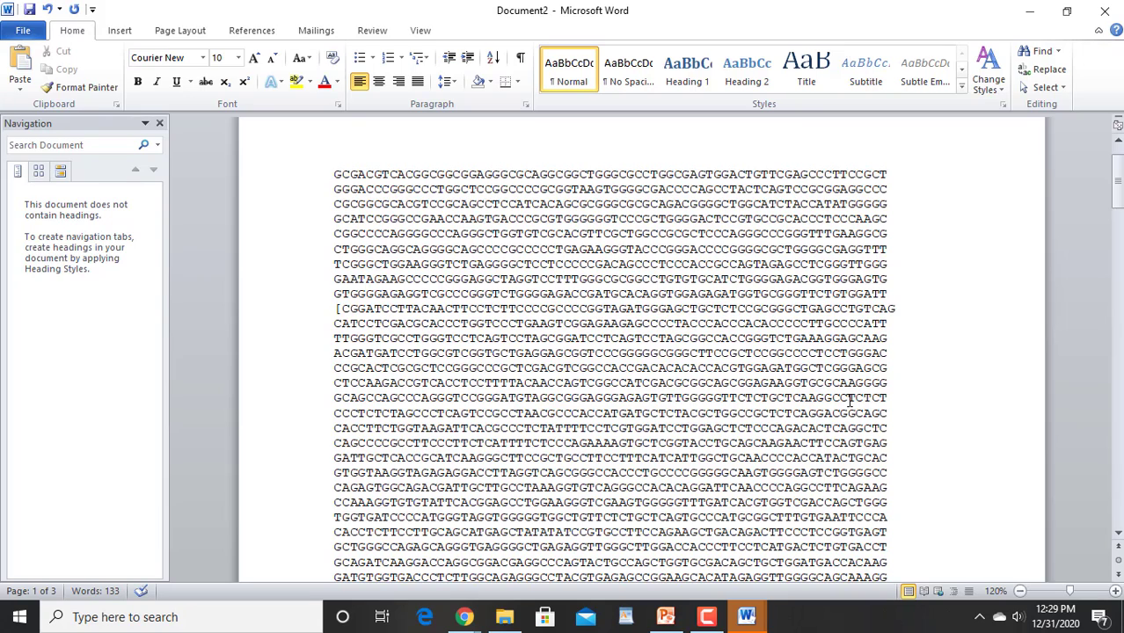
type("]")
- Copy the bracketed region together with two flanking sequence lines before and after it, and switch to the Chrome window
left_click(693, 294)
left_click_drag(605, 278, 736, 430)
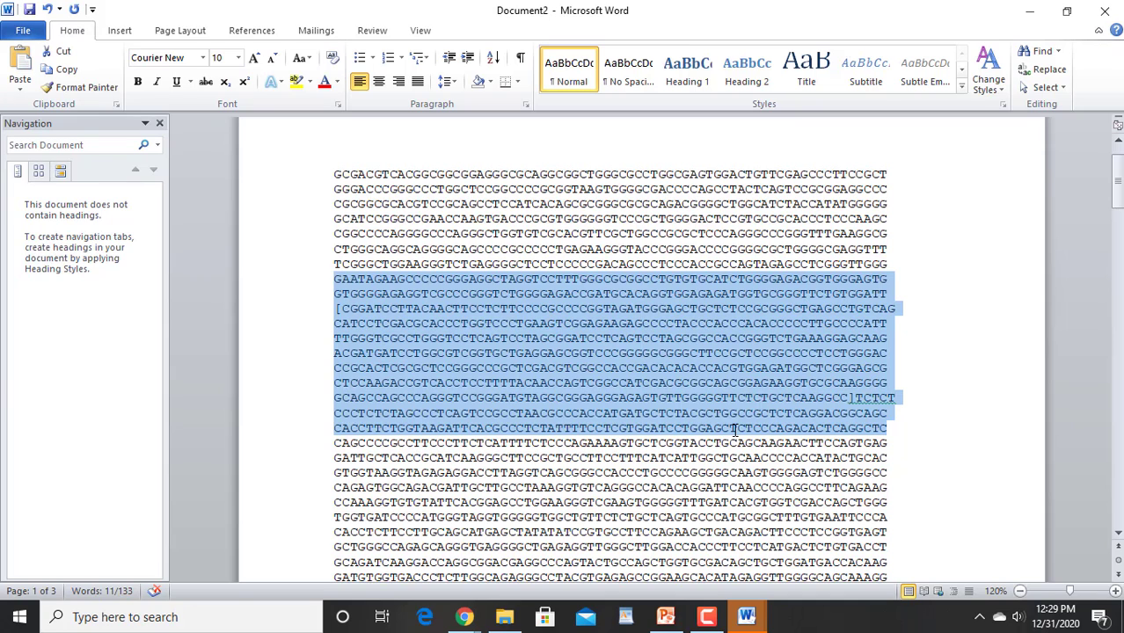
left_click(466, 619)
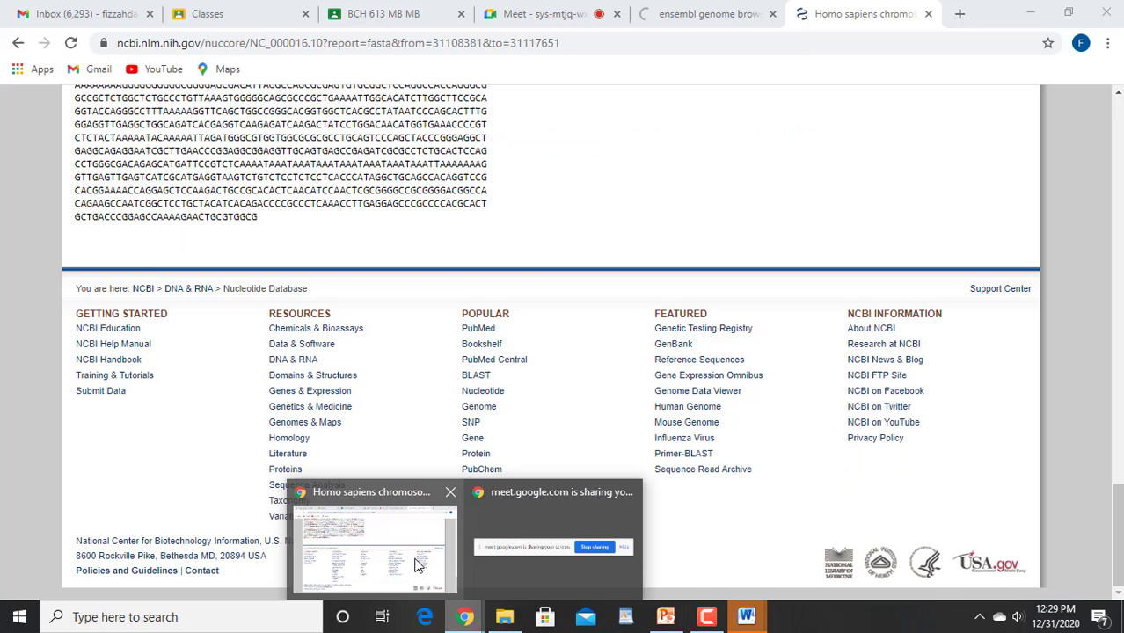
left_click(417, 558)
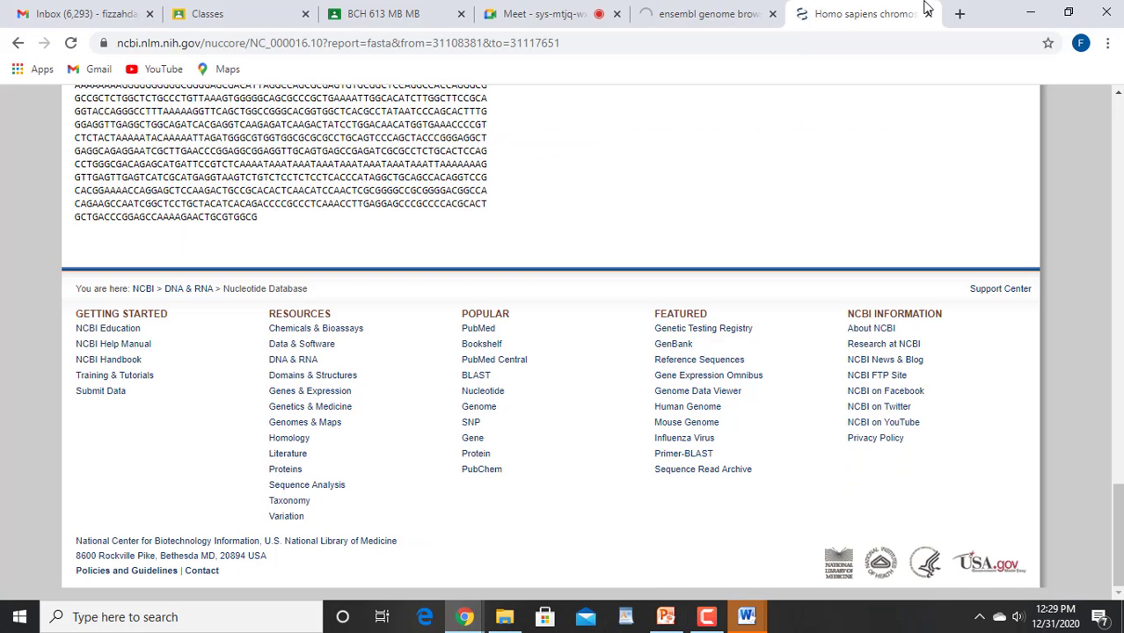
- Search Google for "Primer 3" in a new tab and open Primer3 Input (version 0.4.0)
left_click(960, 14)
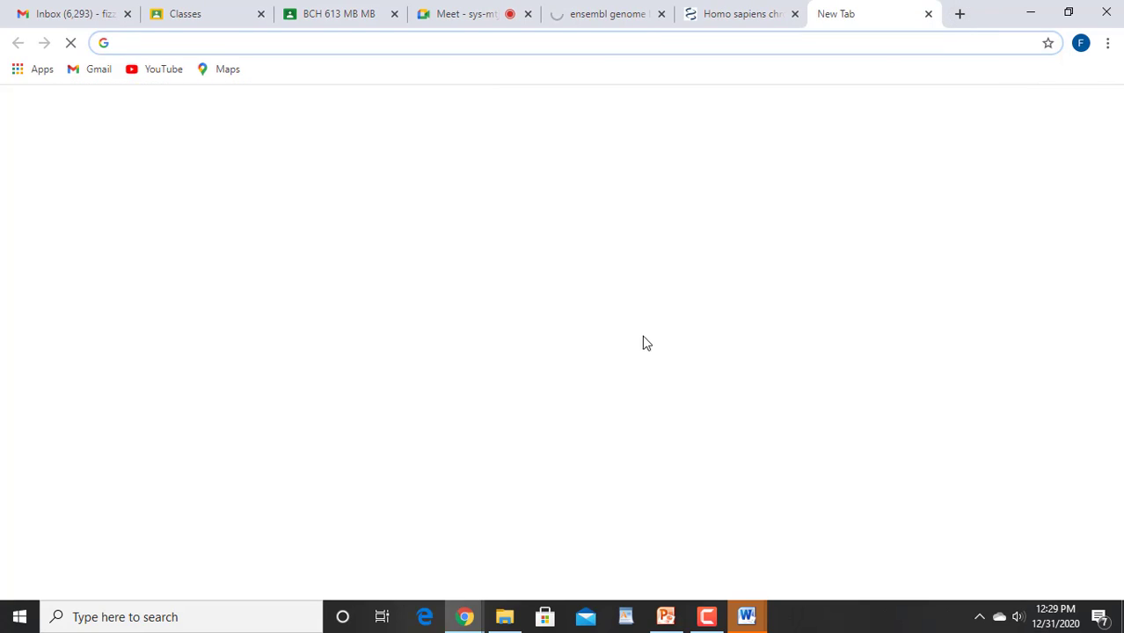
left_click(560, 340)
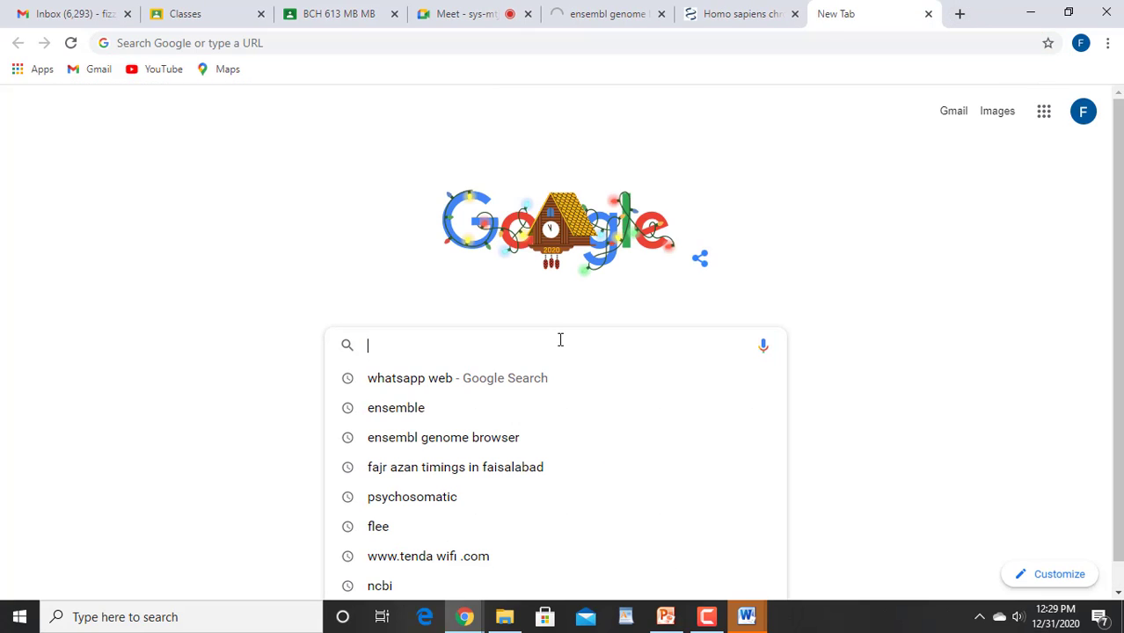
type("Primer ")
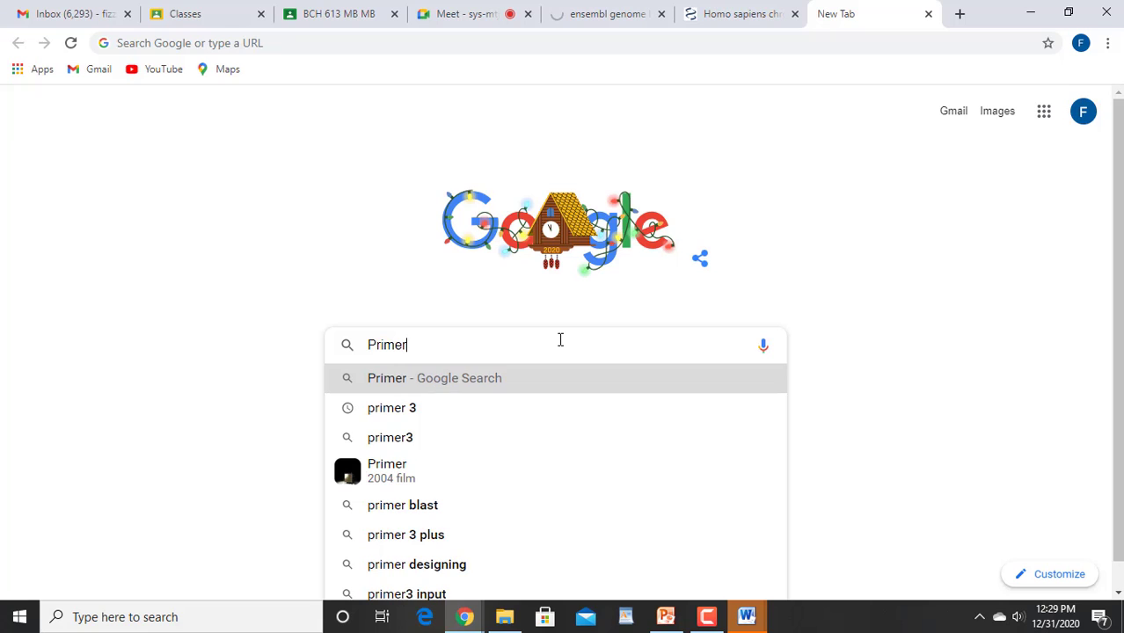
type("3")
key("Return")
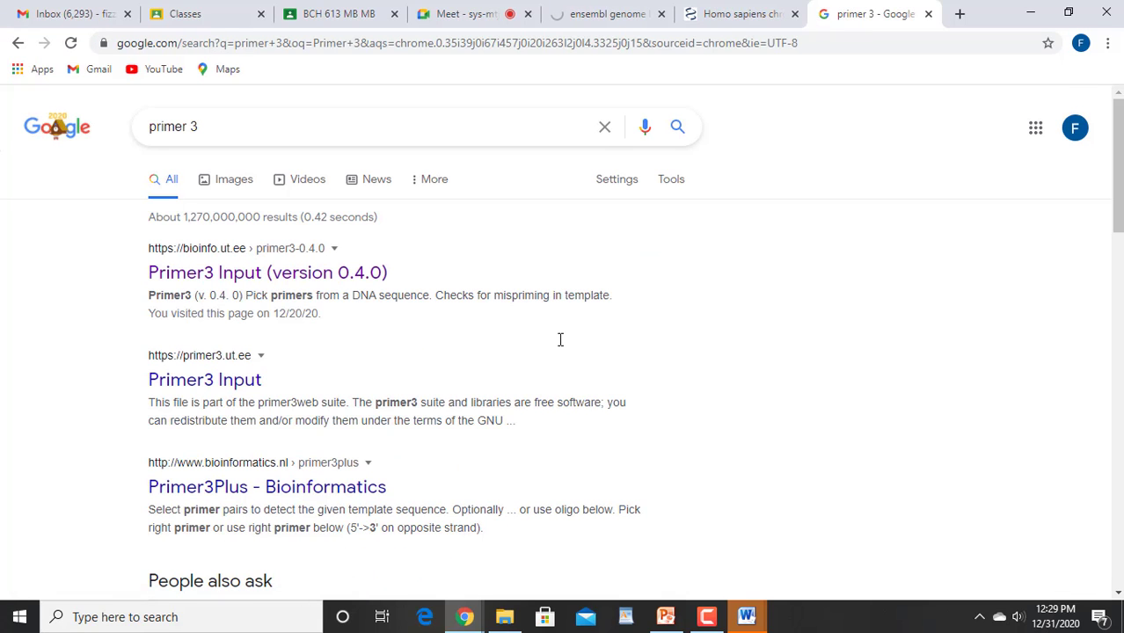
left_click(230, 279)
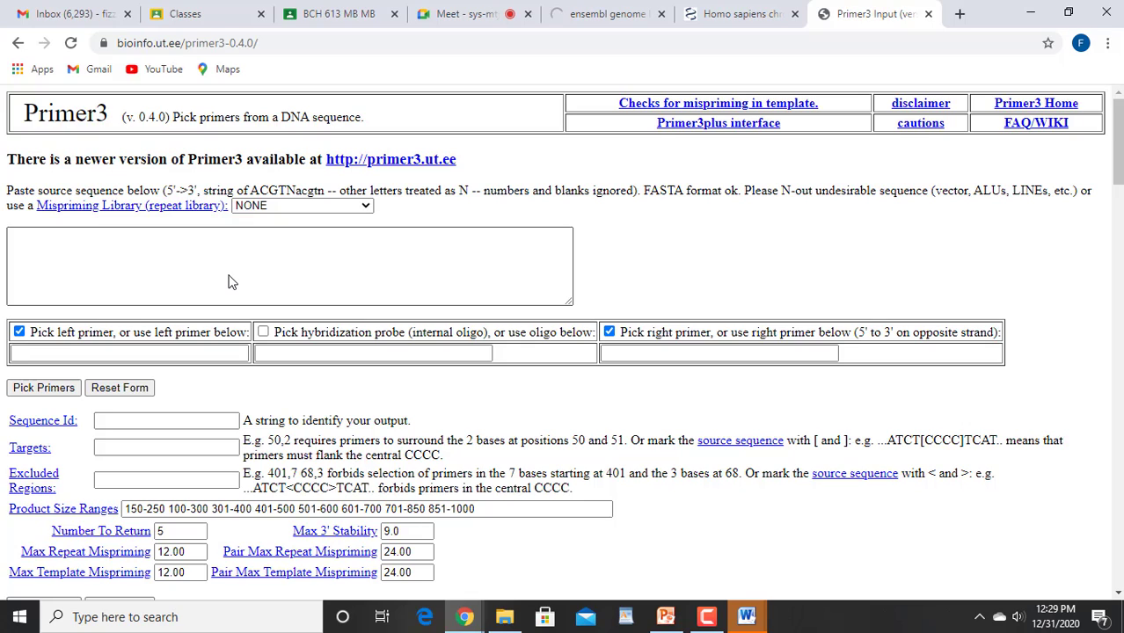
- Paste the copied sequence as the Primer3 source sequence and check the target brackets and the flanking lines around them
left_click(230, 276)
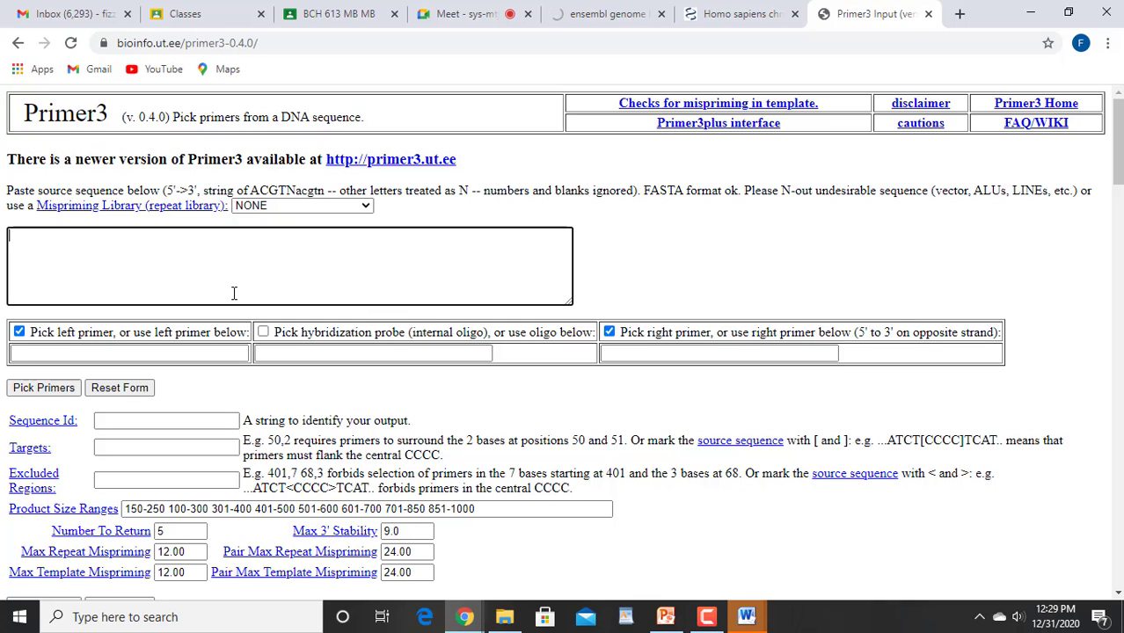
key("ctrl+v")
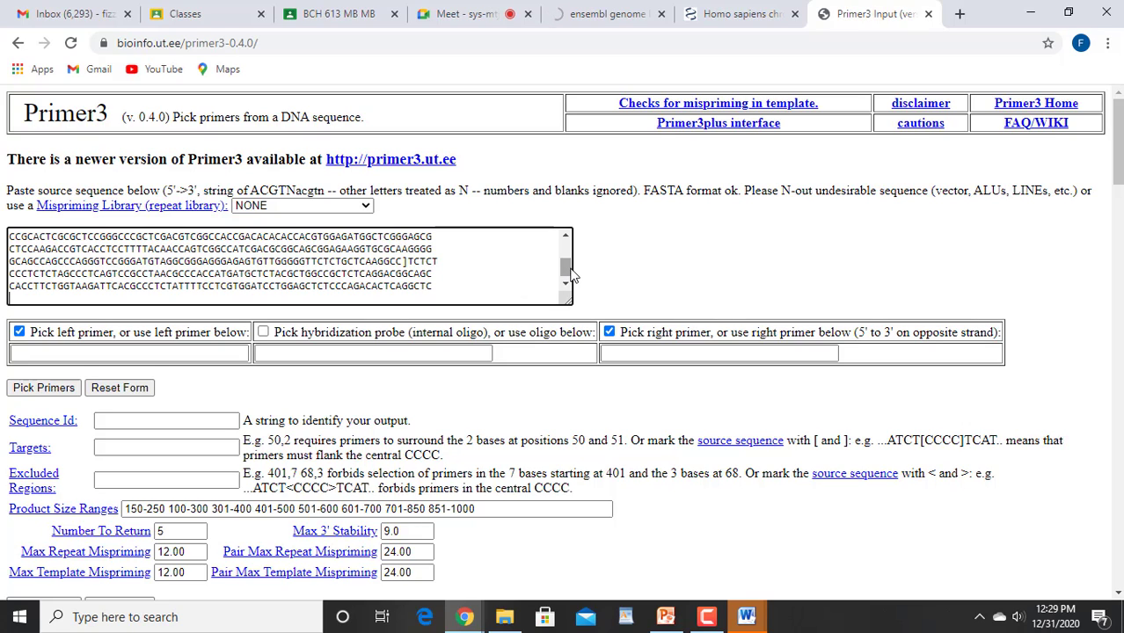
left_click_drag(570, 275, 576, 256)
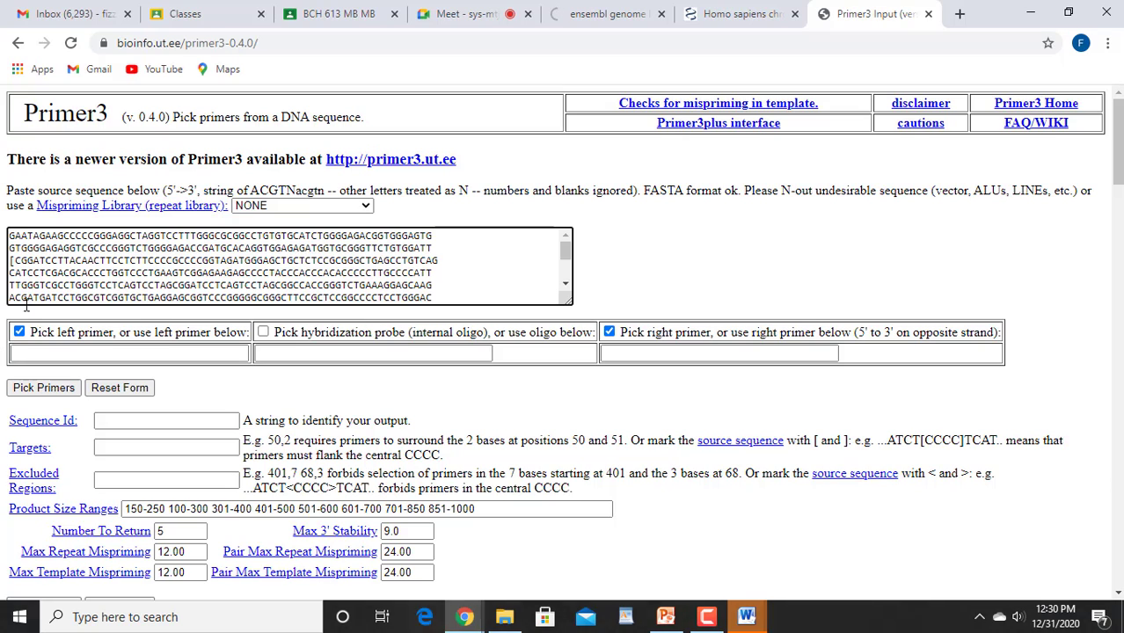
left_click(567, 293)
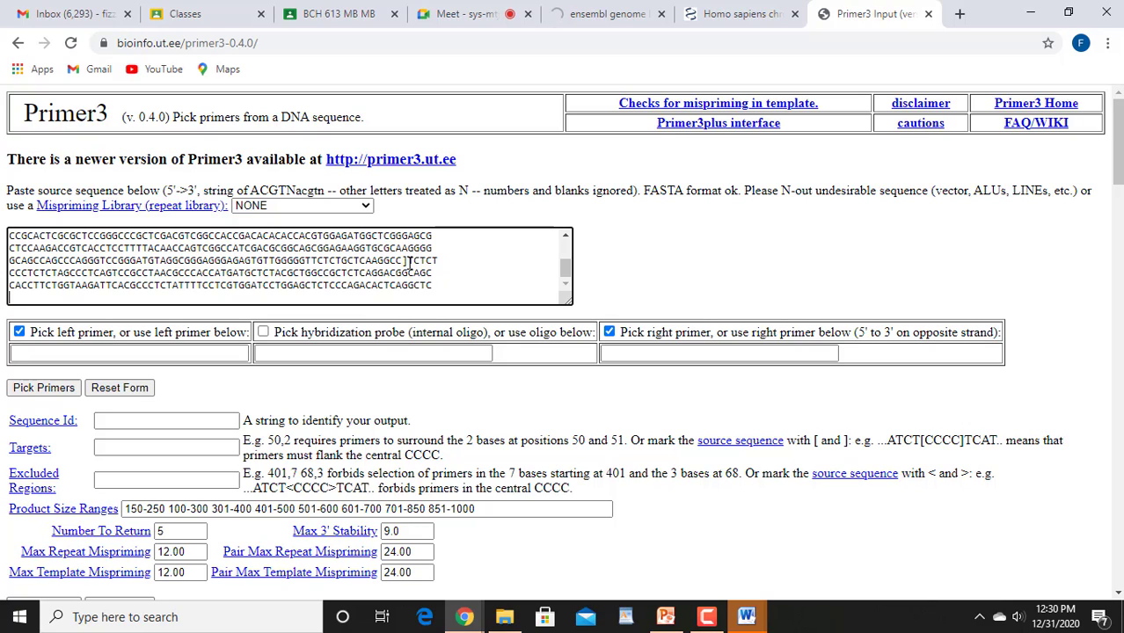
left_click_drag(413, 262, 437, 285)
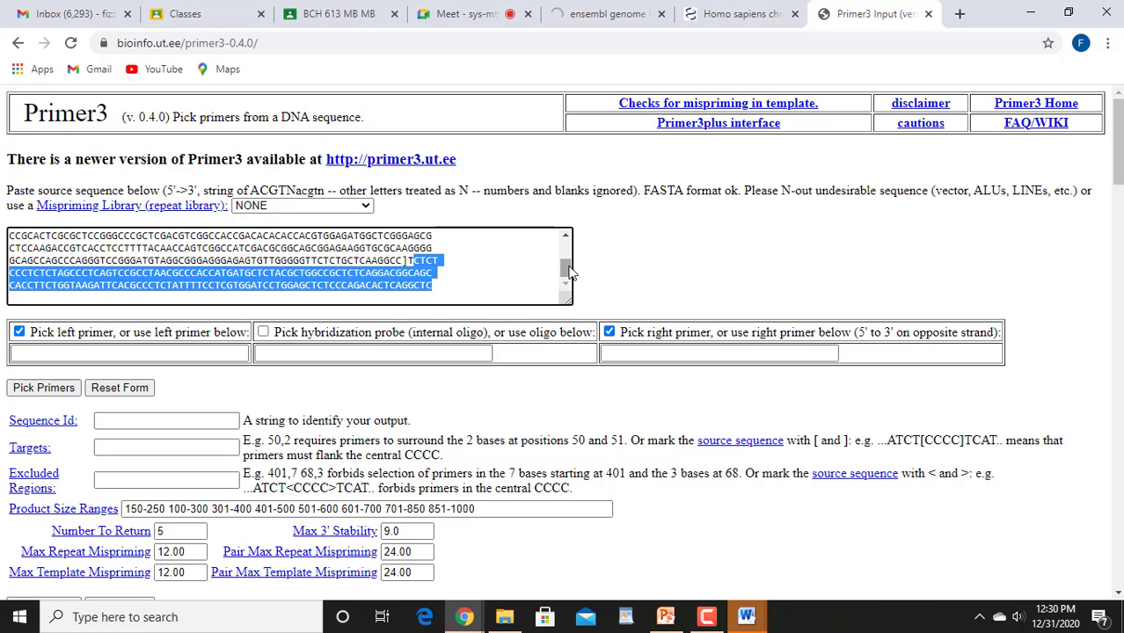
left_click_drag(567, 269, 567, 249)
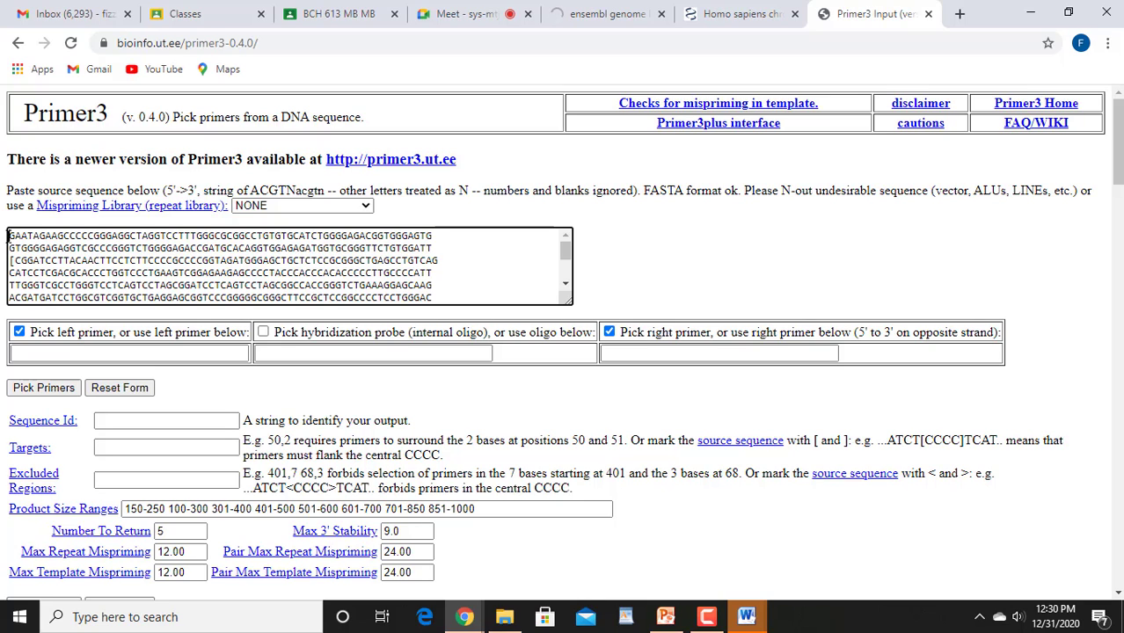
left_click_drag(8, 236, 434, 248)
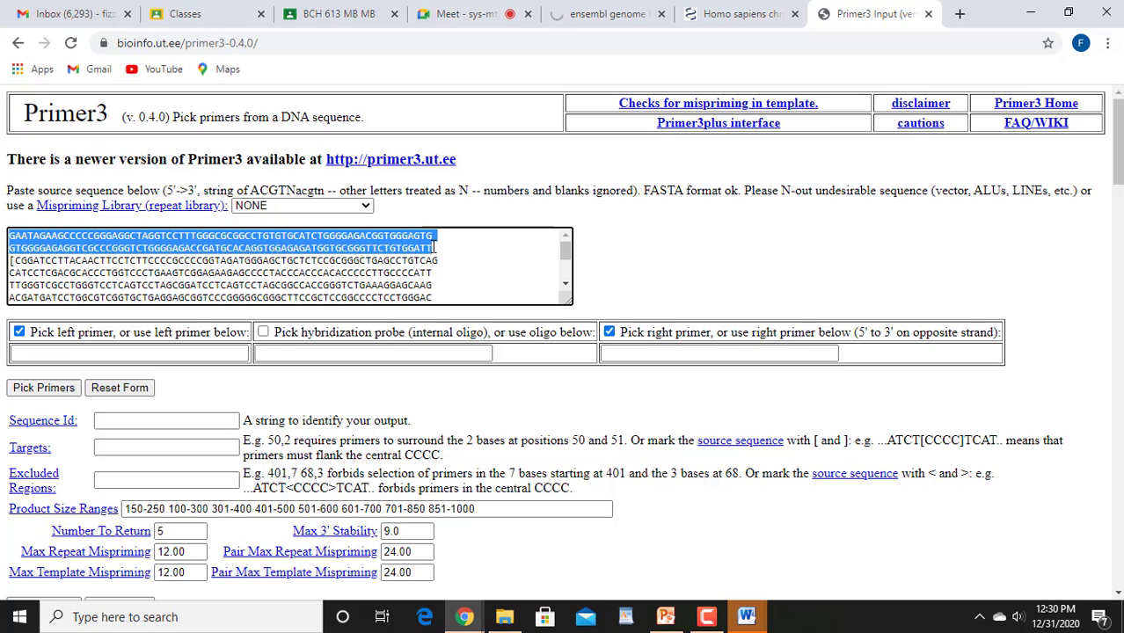
left_click(472, 264)
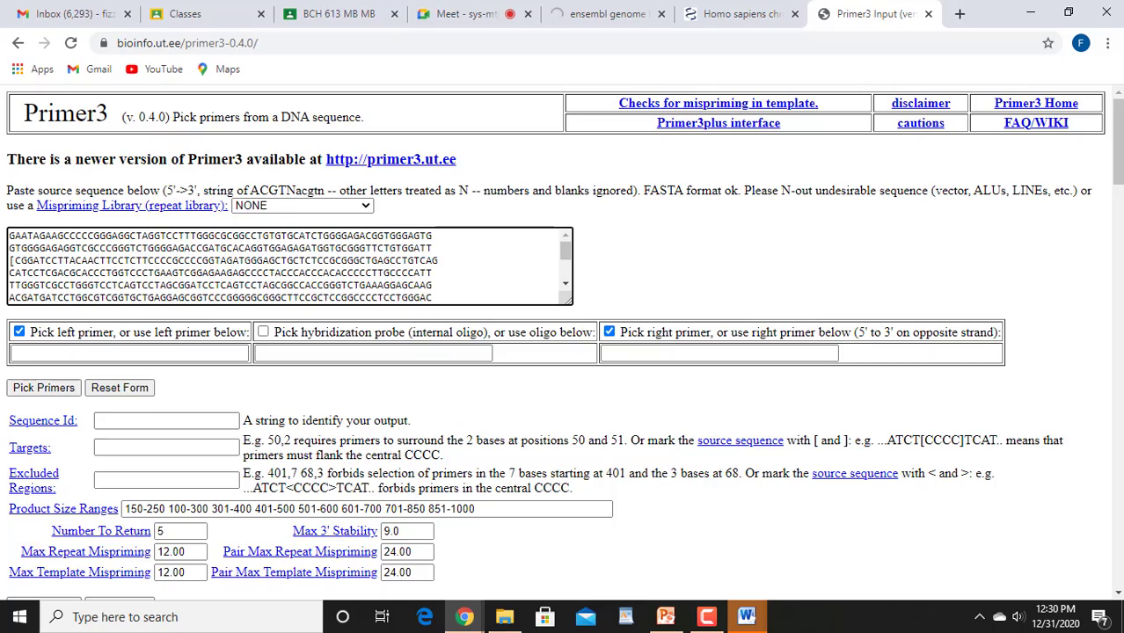
- Set the maximum primer size to 22 in the General Primer Picking Conditions
scroll(563, 343, "down", 2)
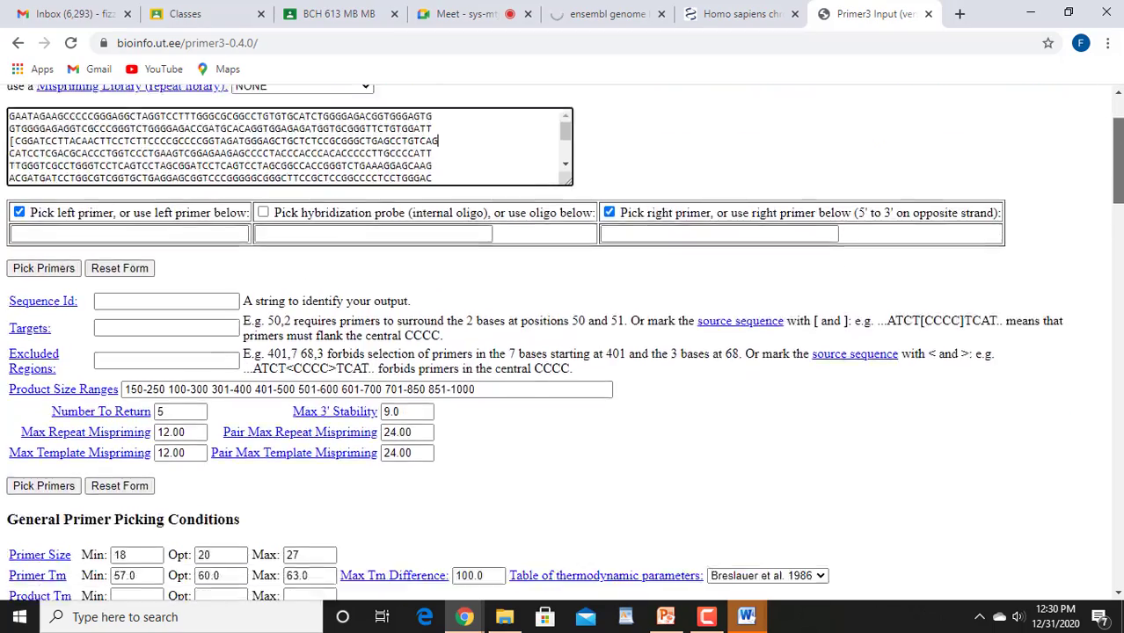
scroll(563, 343, "down", 4)
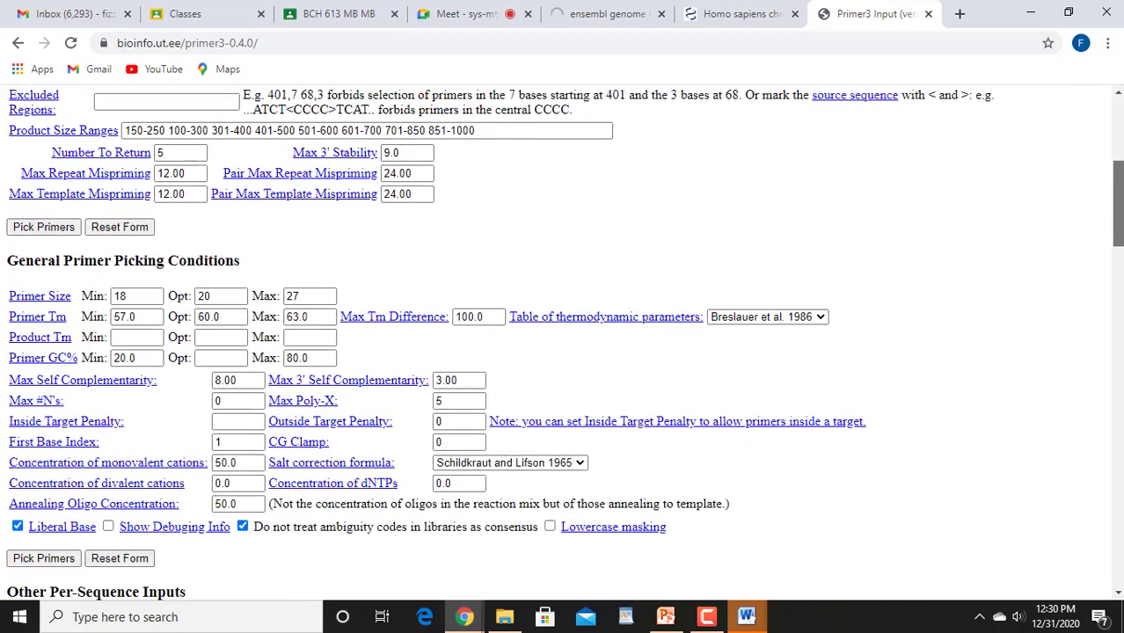
scroll(55, 224, "down", 2)
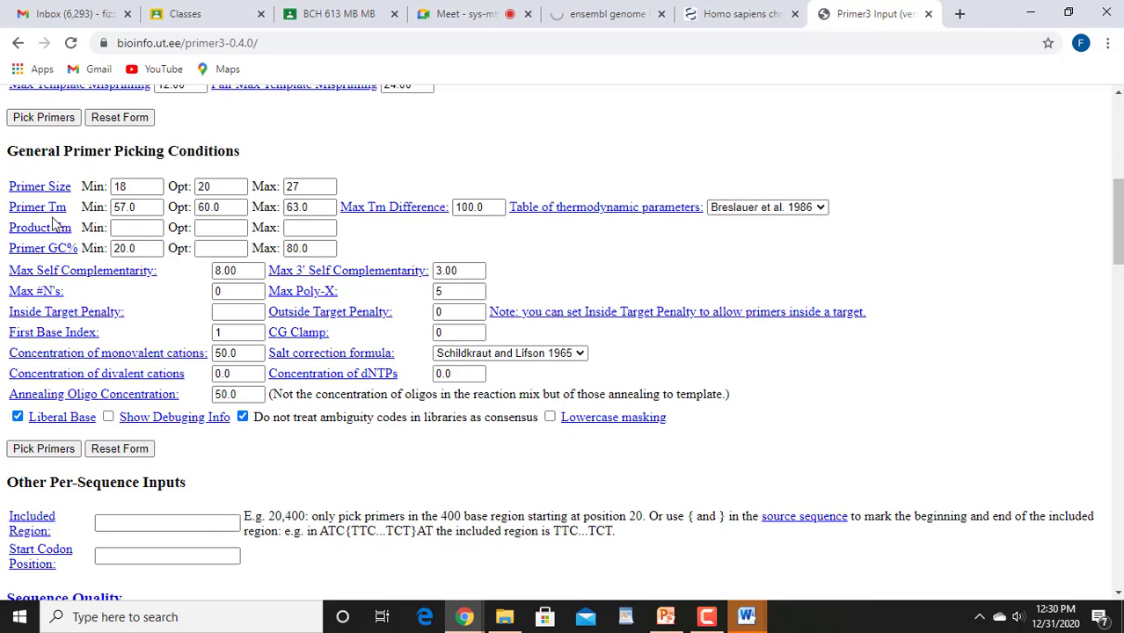
left_click(136, 188)
key("Tab")
key("Tab")
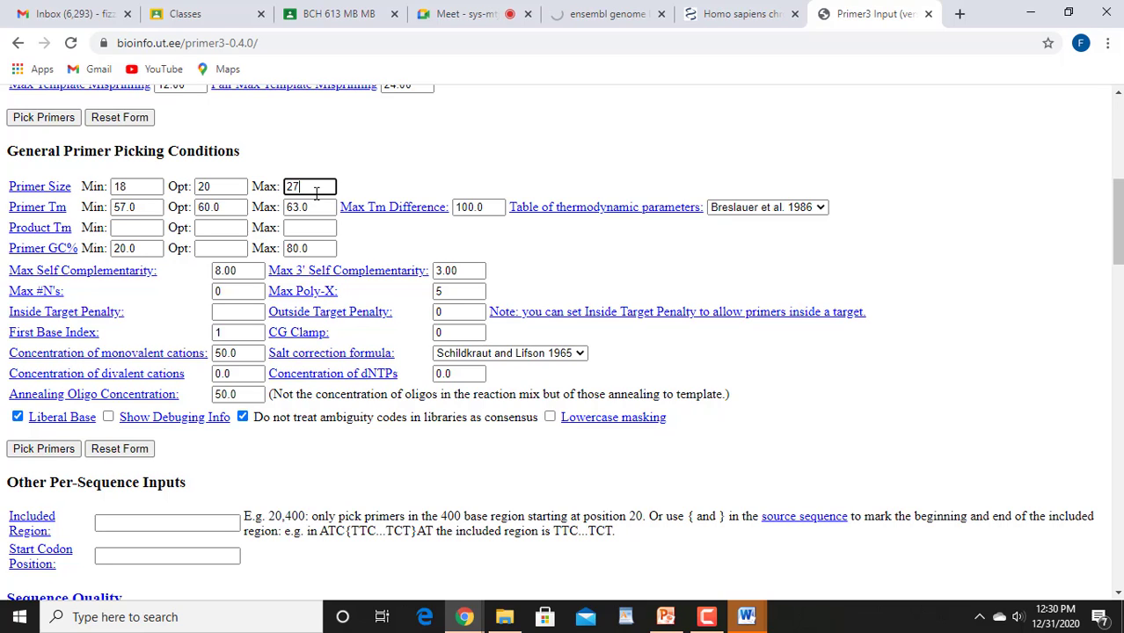
type("22")
- Set the minimum primer Tm to 50
left_click(152, 209)
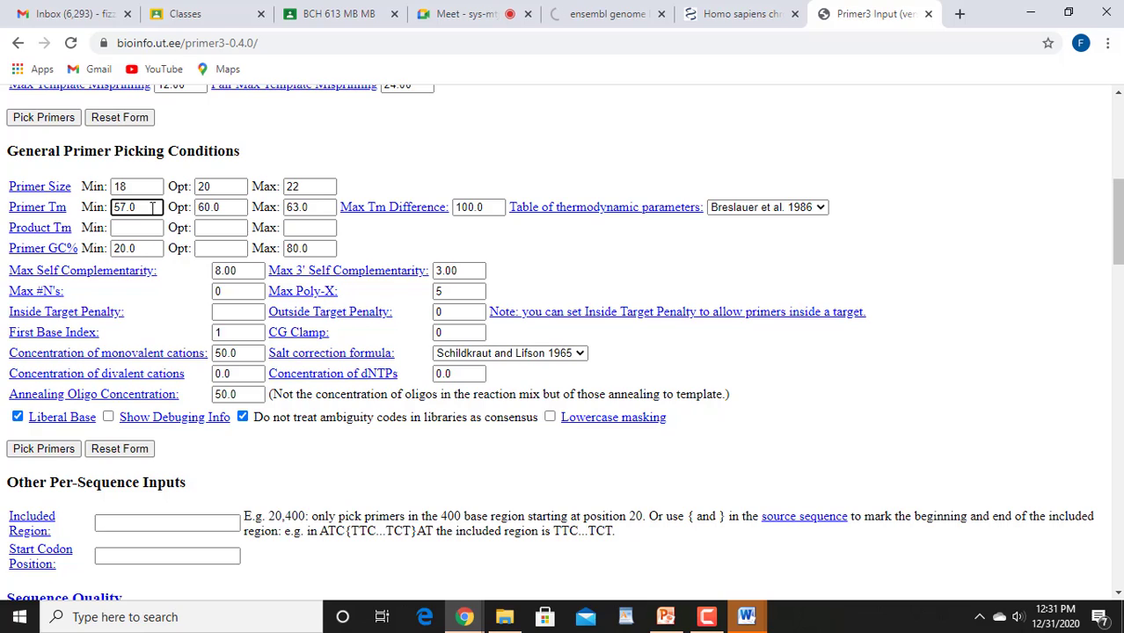
key("BackSpace")
key("BackSpace")
key("BackSpace")
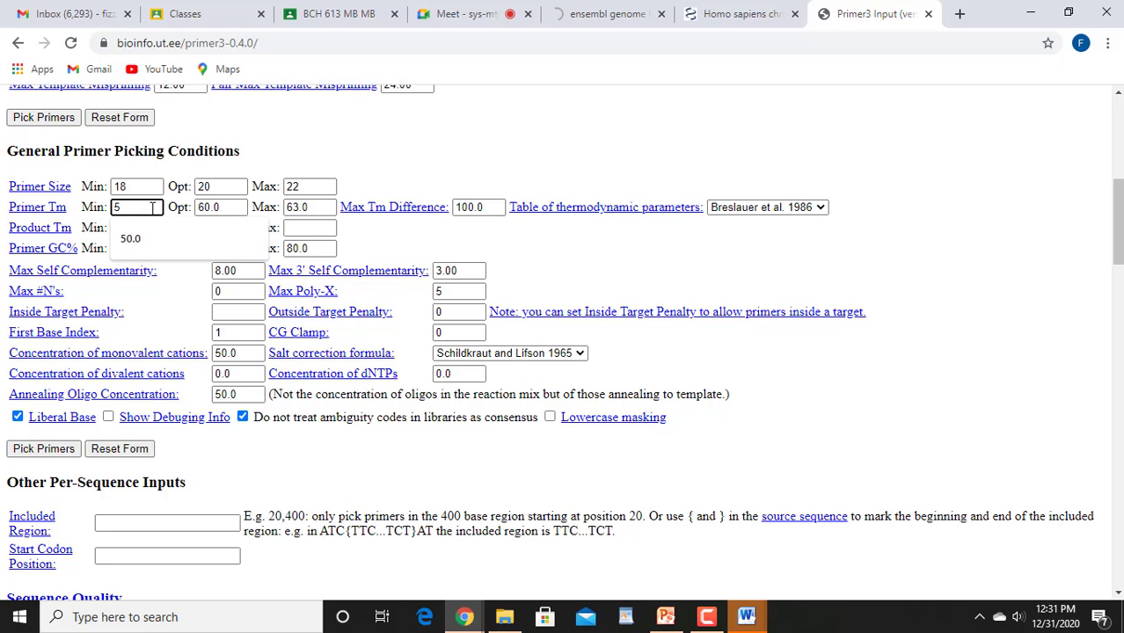
type("0")
- Set the optimum primer Tm to 55
left_click(234, 208)
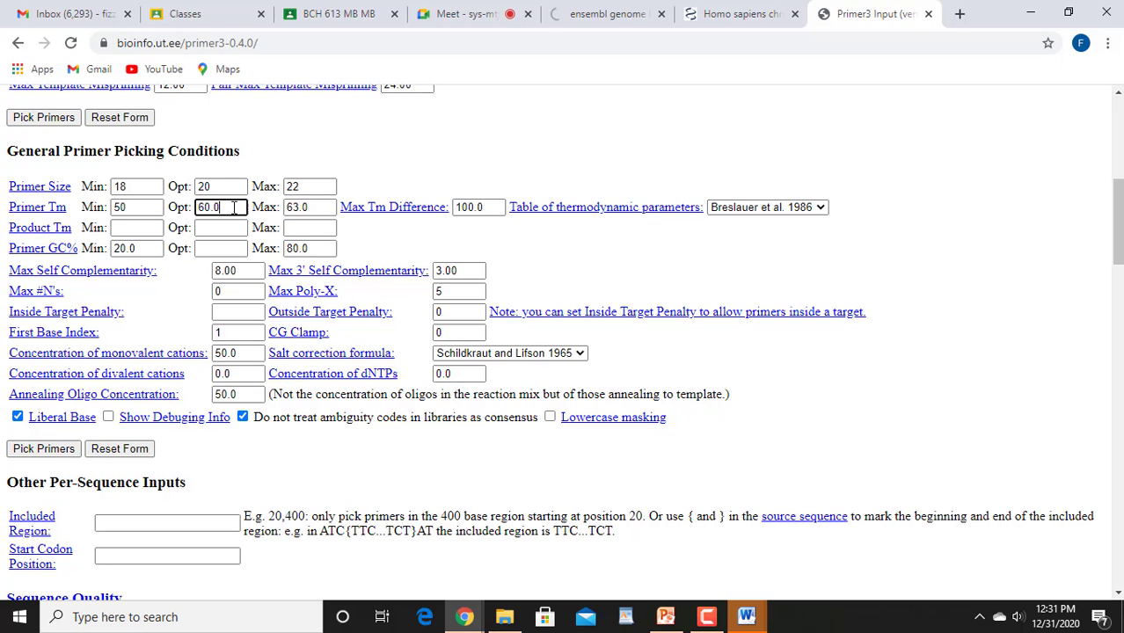
key("BackSpace")
key("BackSpace")
key("BackSpace")
type("55")
key("BackSpace")
key("BackSpace")
key("BackSpace")
type("55")
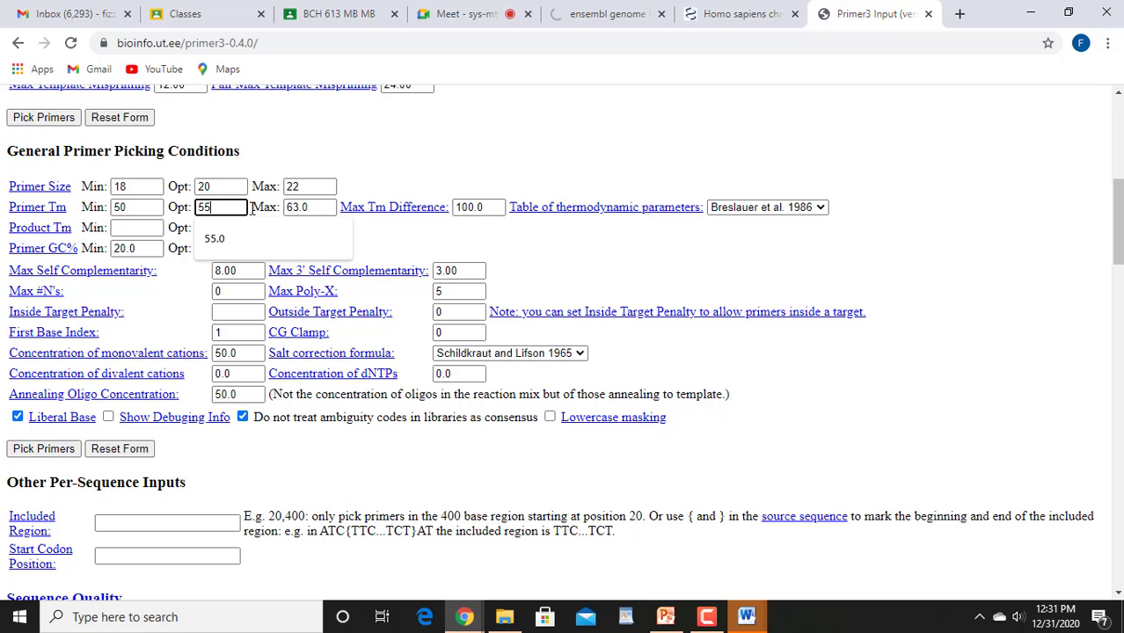
- Set the maximum primer Tm to 60
left_click(323, 210)
key("BackSpace")
key("BackSpace")
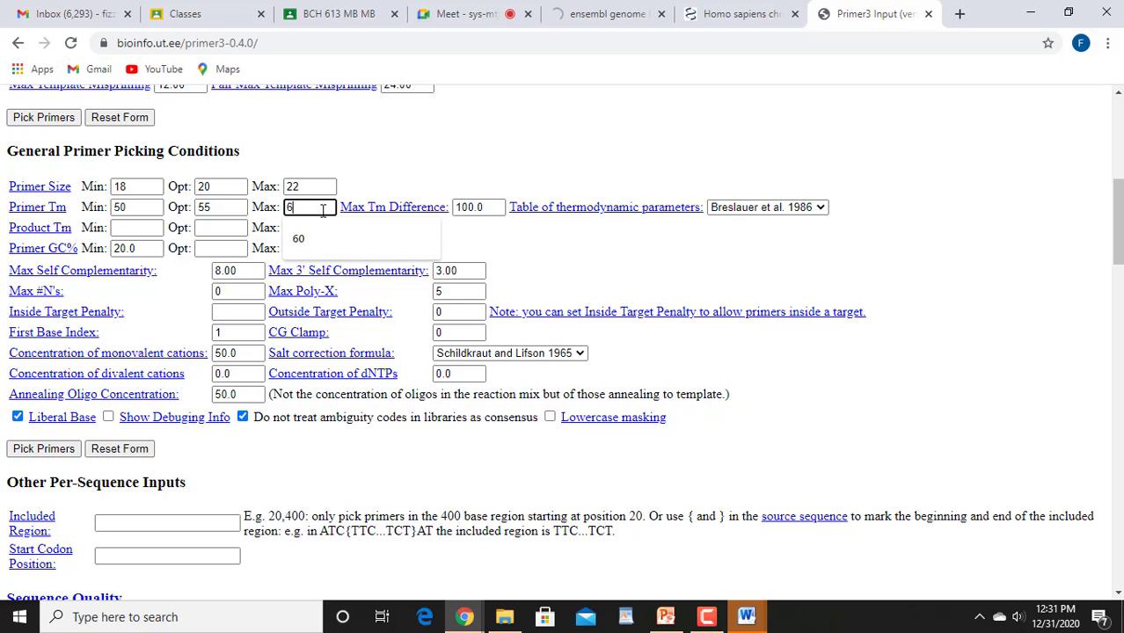
type("60")
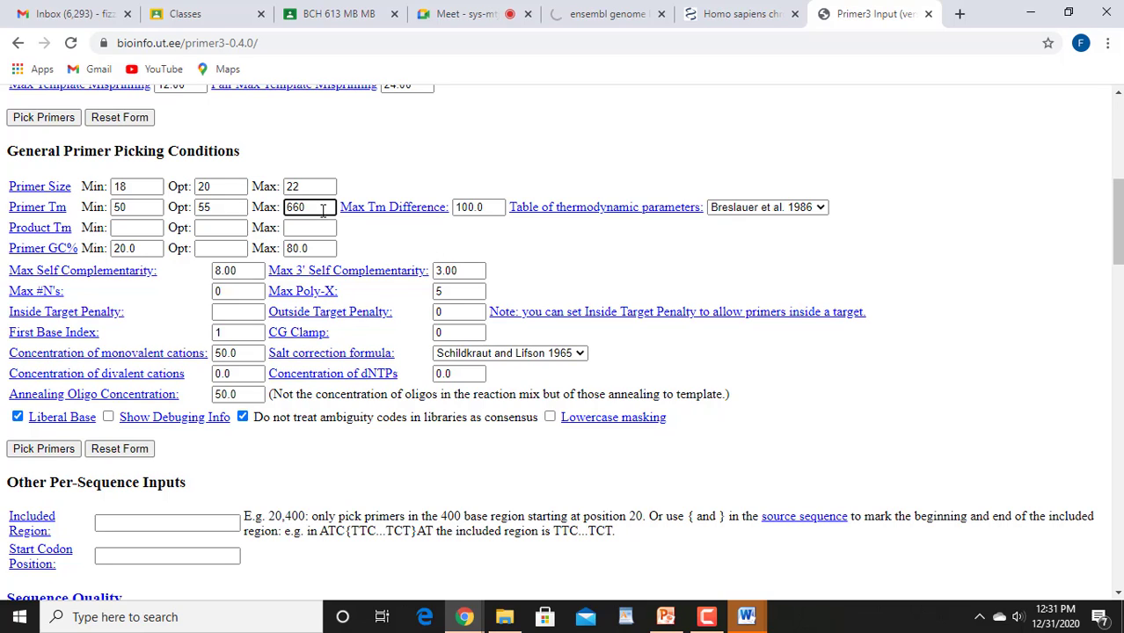
key("BackSpace")
key("BackSpace")
key("BackSpace")
type("60")
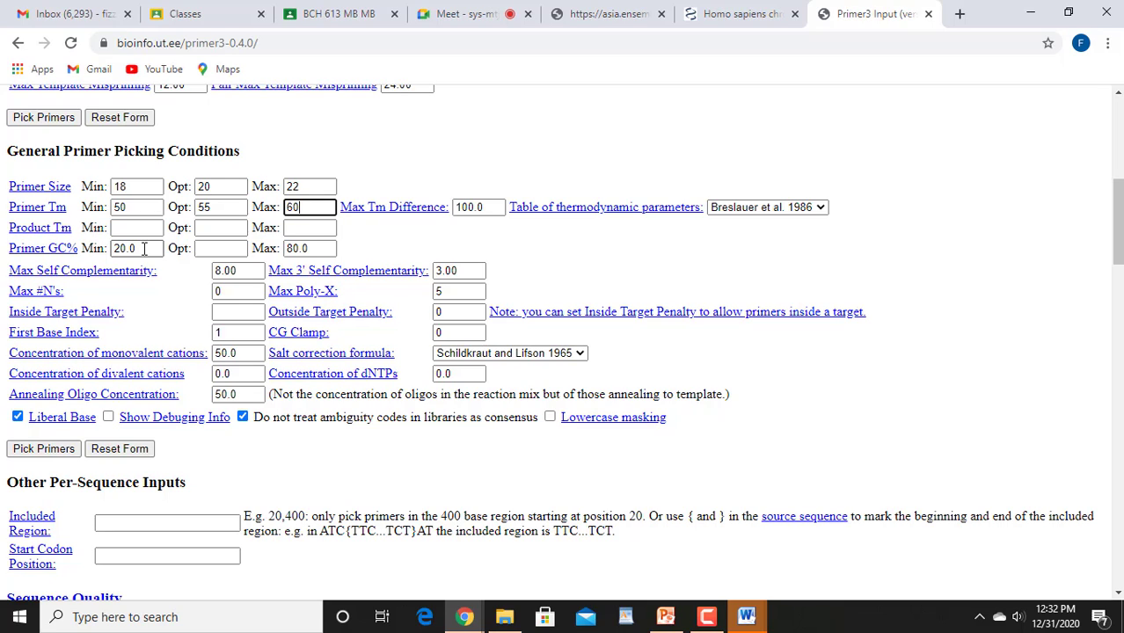
- Set the primer GC% minimum to 50 and optimum to 70, and run primer picking on the sequence
left_click(144, 249)
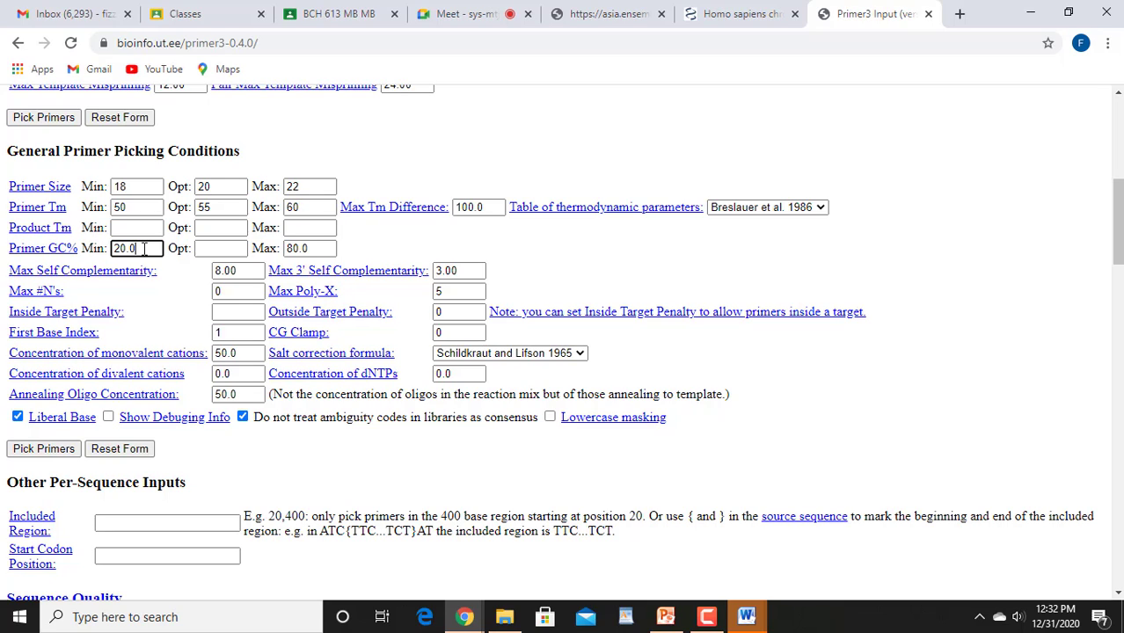
key("BackSpace")
key("BackSpace")
key("BackSpace")
key("BackSpace")
type("50")
left_click(228, 250)
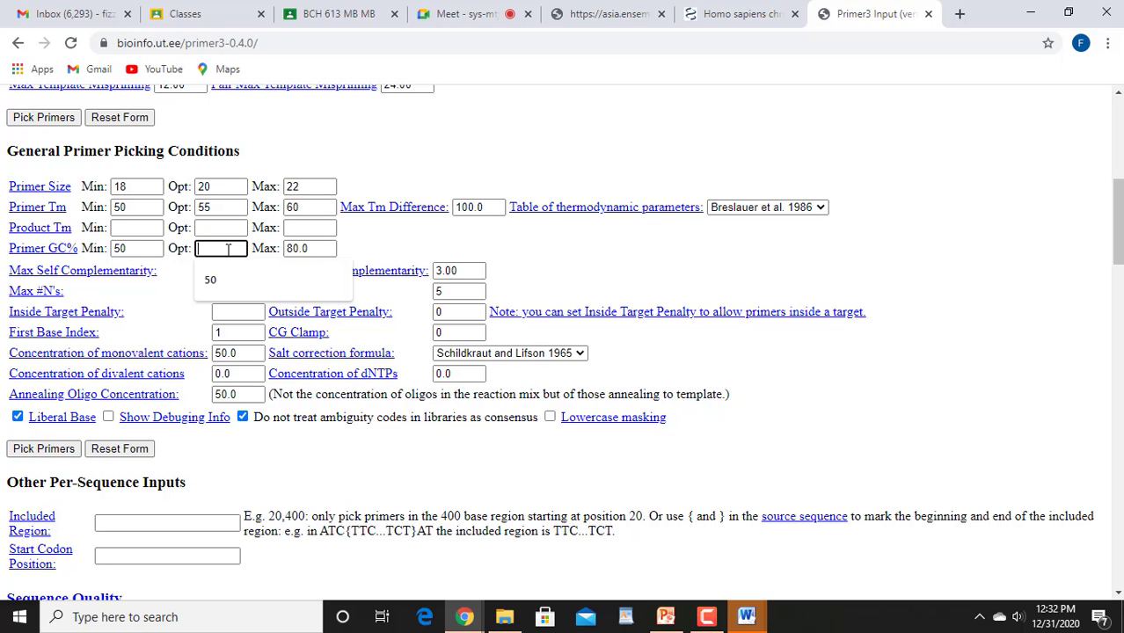
type("70")
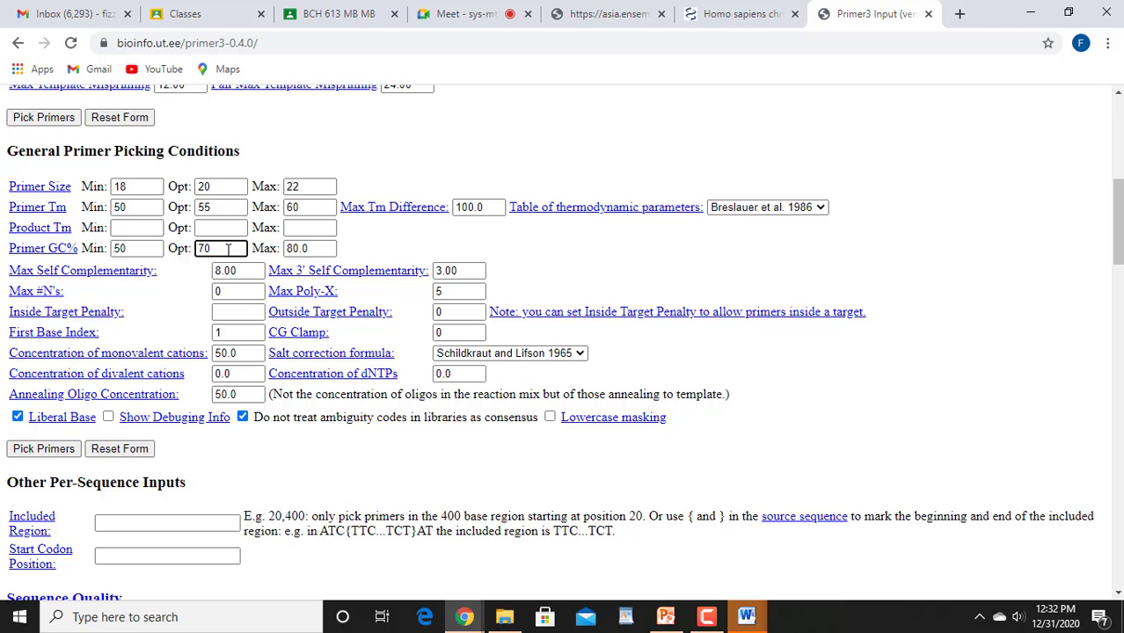
left_click(59, 452)
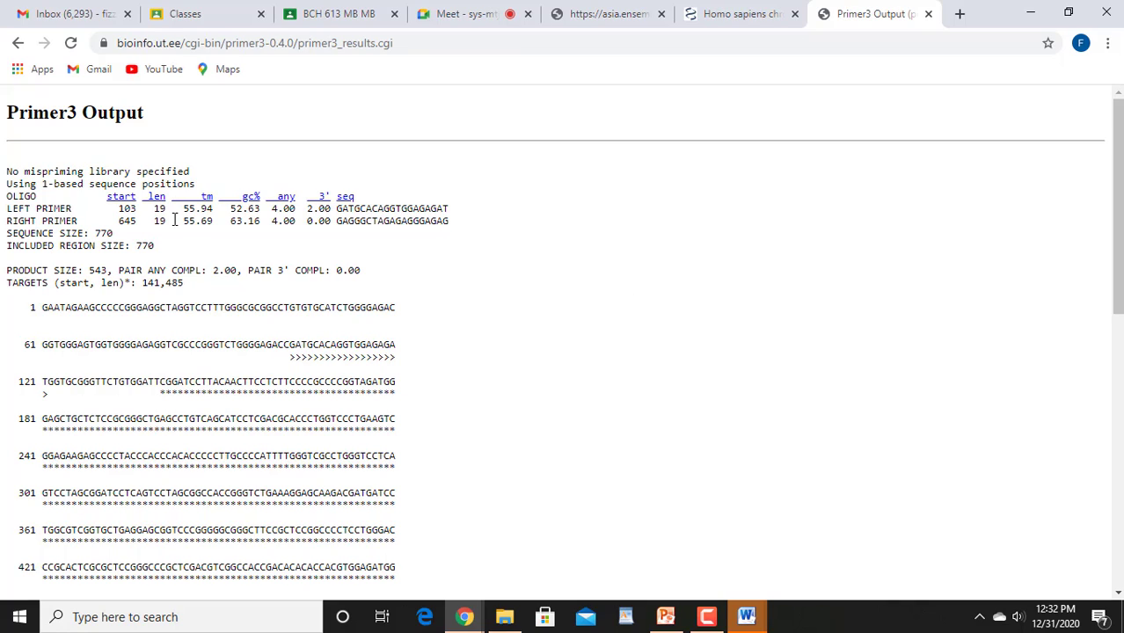
left_click(707, 618)
left_click(669, 501)
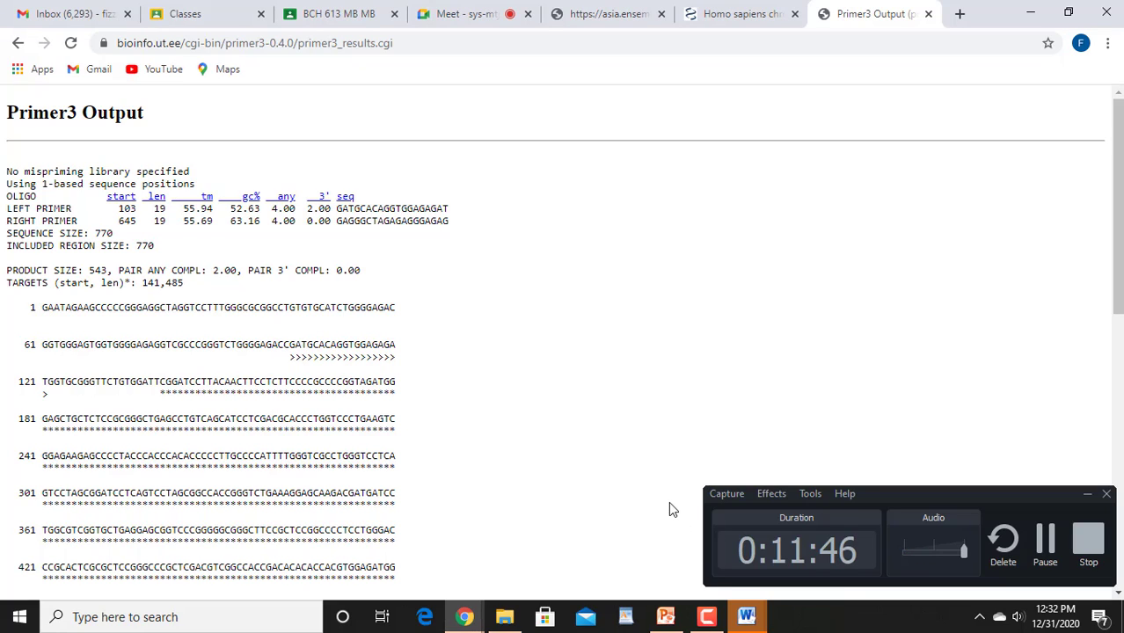
- Examine where the left and right primers bind around the target region on the Primer3 sequence map
left_click(1087, 493)
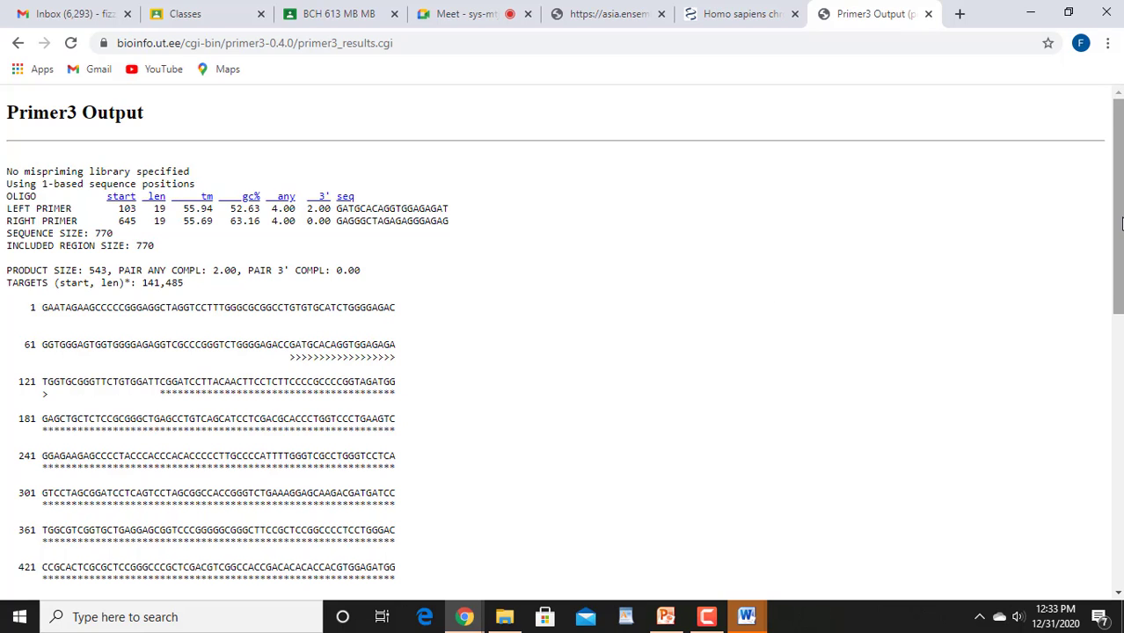
left_click_drag(1121, 224, 1121, 308)
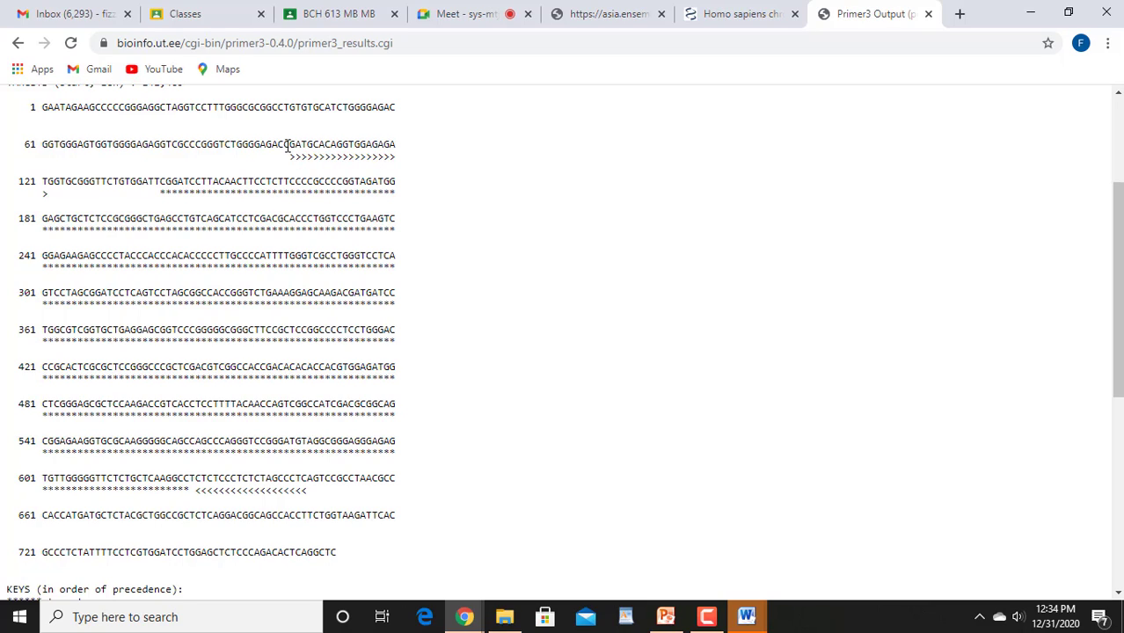
left_click_drag(290, 145, 400, 154)
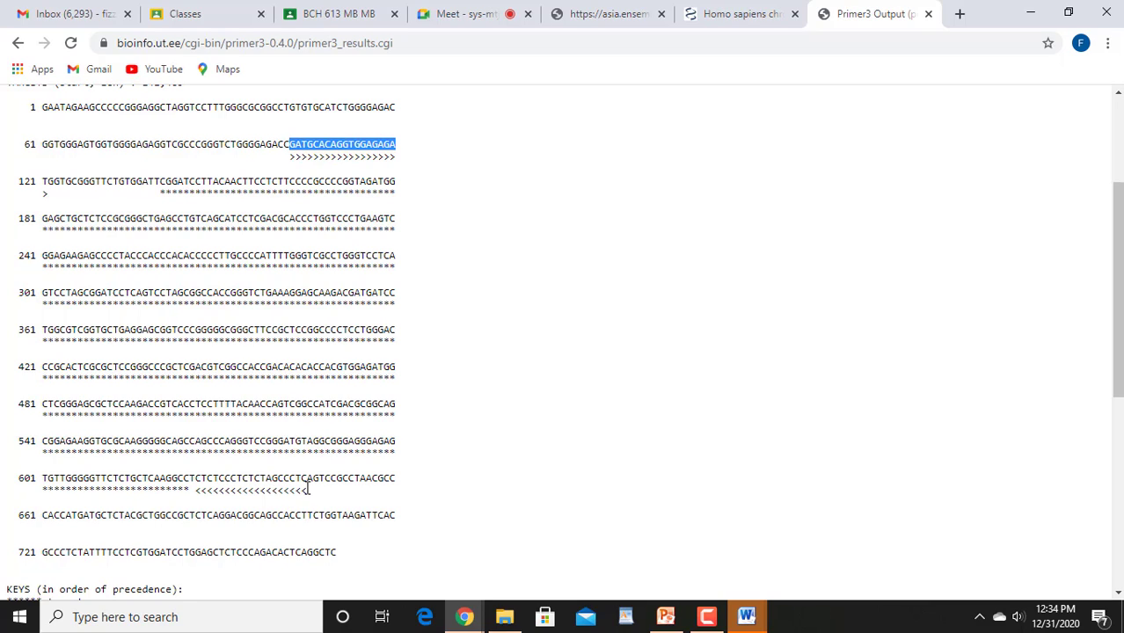
left_click_drag(307, 490, 197, 492)
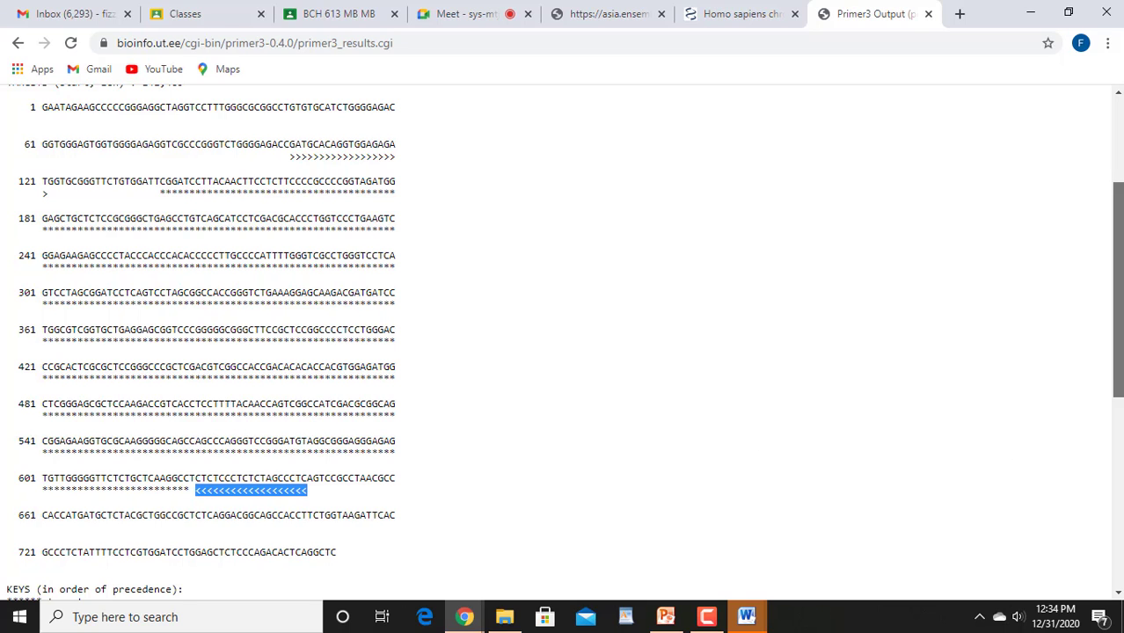
scroll(1118, 290, "up", 3)
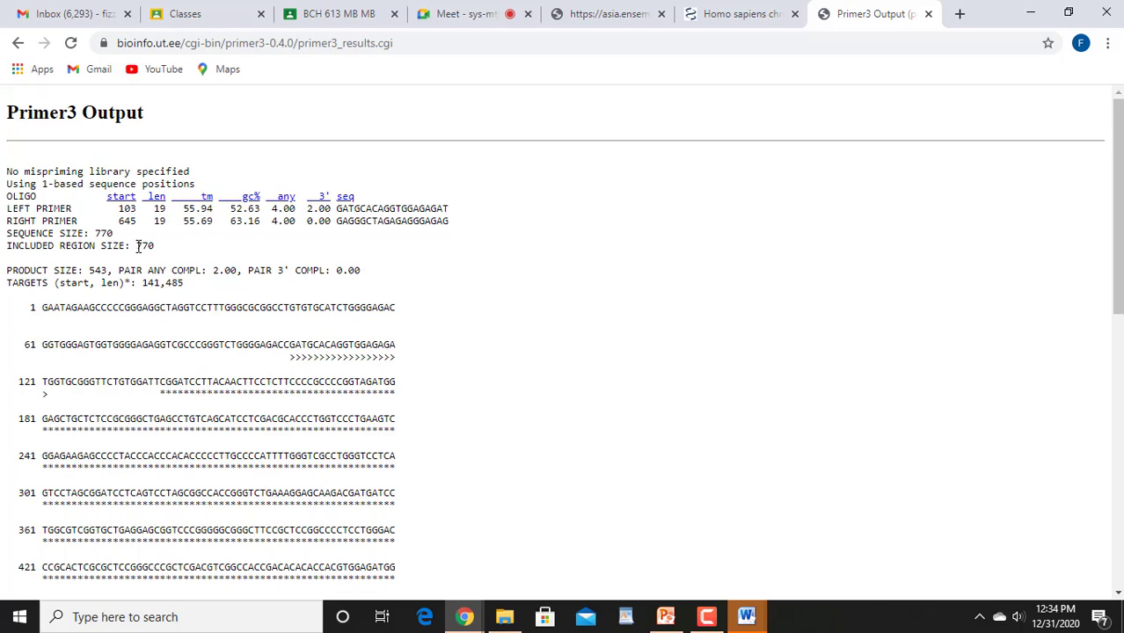
- Examine the included region size, the product size, and the left and right primer sequences in the Primer3 output
left_click_drag(138, 247, 161, 251)
left_click(163, 254)
left_click_drag(89, 273, 110, 274)
left_click(365, 297)
left_click_drag(338, 209, 451, 211)
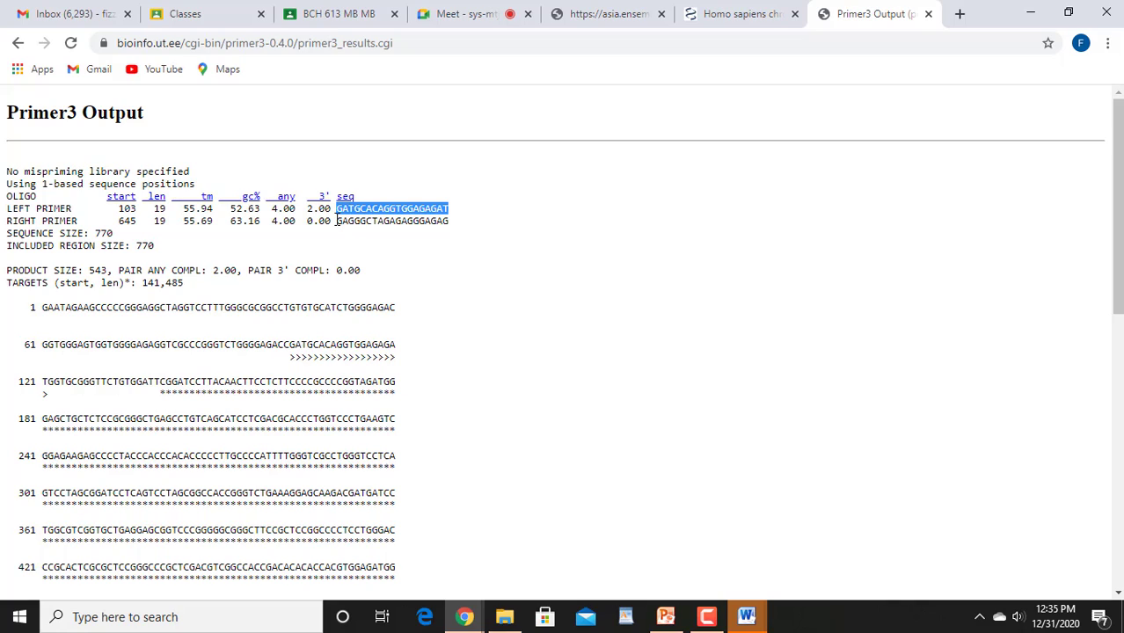
left_click_drag(337, 221, 450, 227)
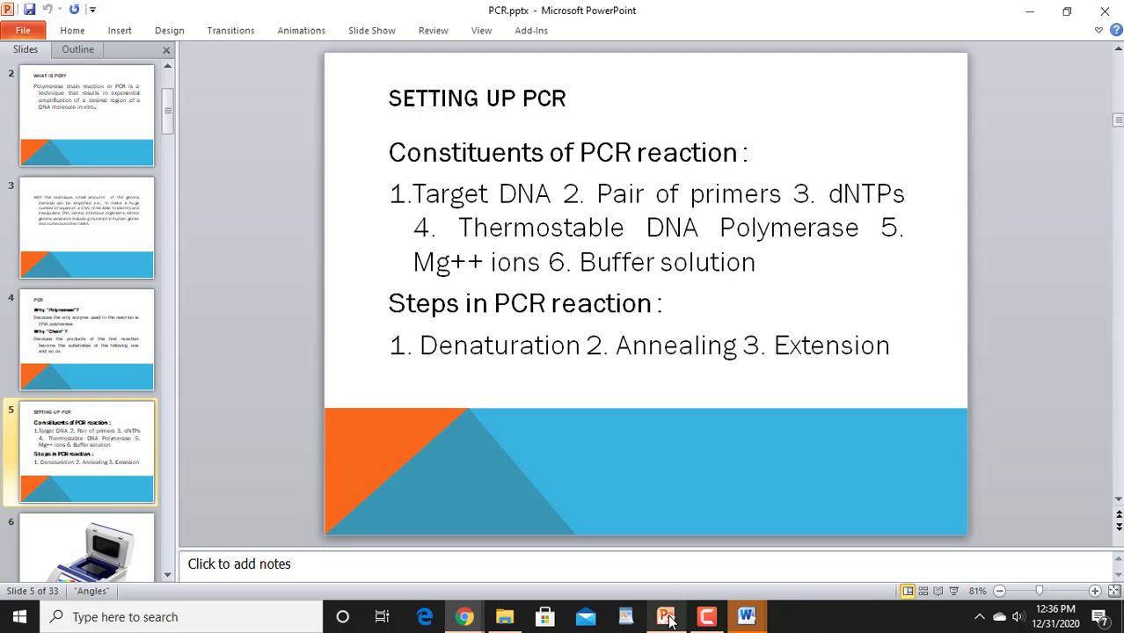
- Switch to the PCR.pptx presentation in PowerPoint and review the slides on the PCR machine, amplification cycles and PCR Protocol
left_click(668, 618)
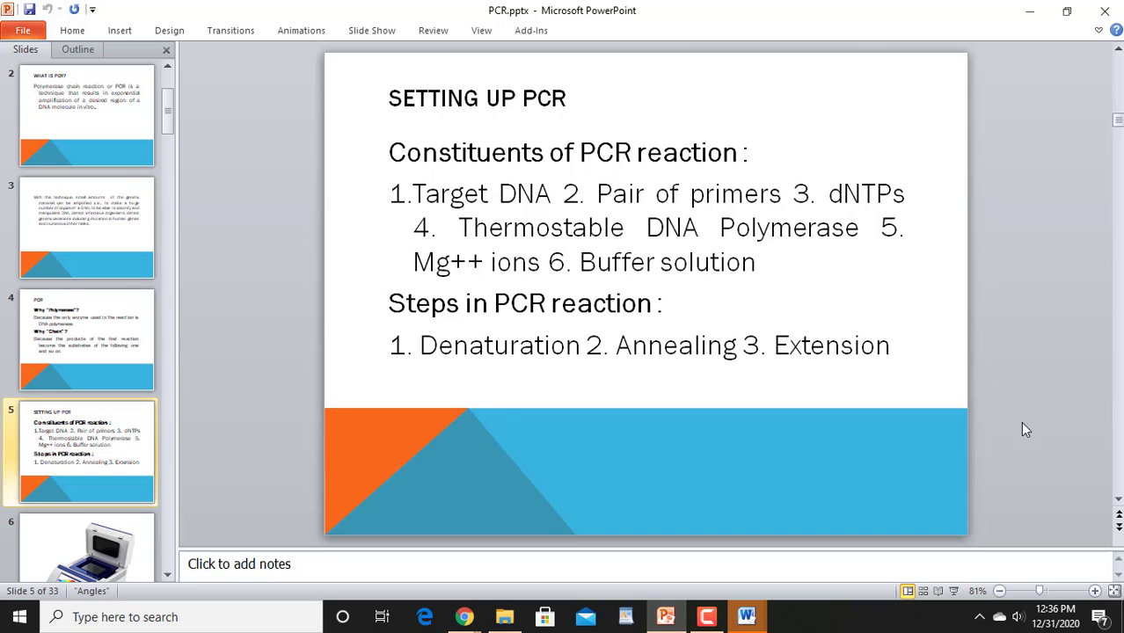
key("Down")
key("Down")
key("Down")
key("Down")
key("Down")
key("Down")
key("Down")
key("Down")
key("Down")
key("Down")
key("Down")
key("Down")
key("Down")
key("Down")
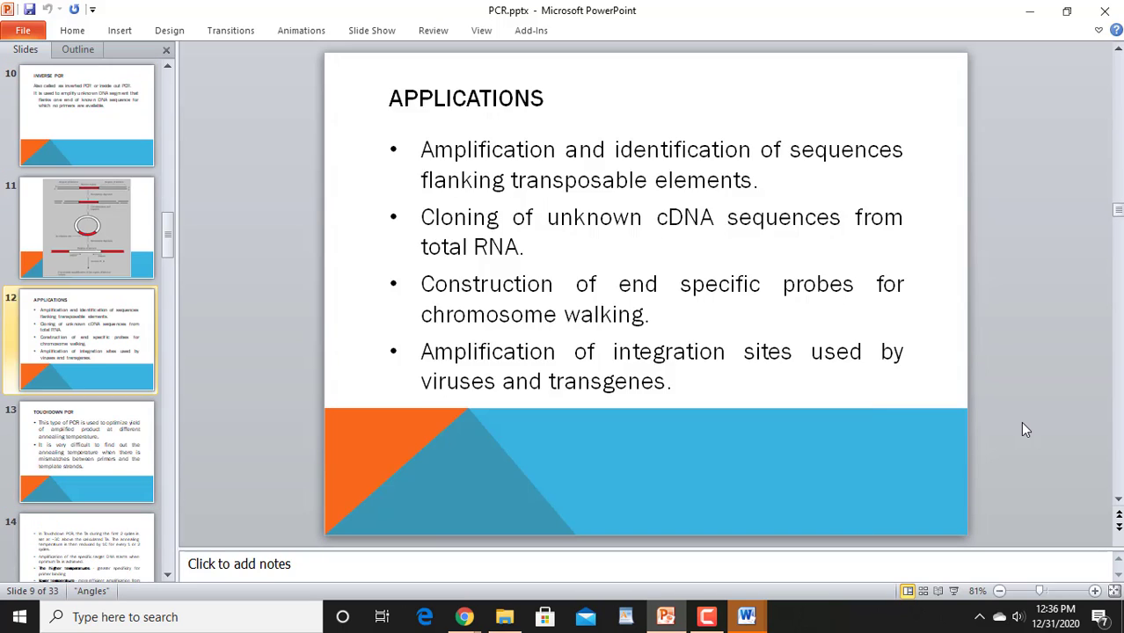
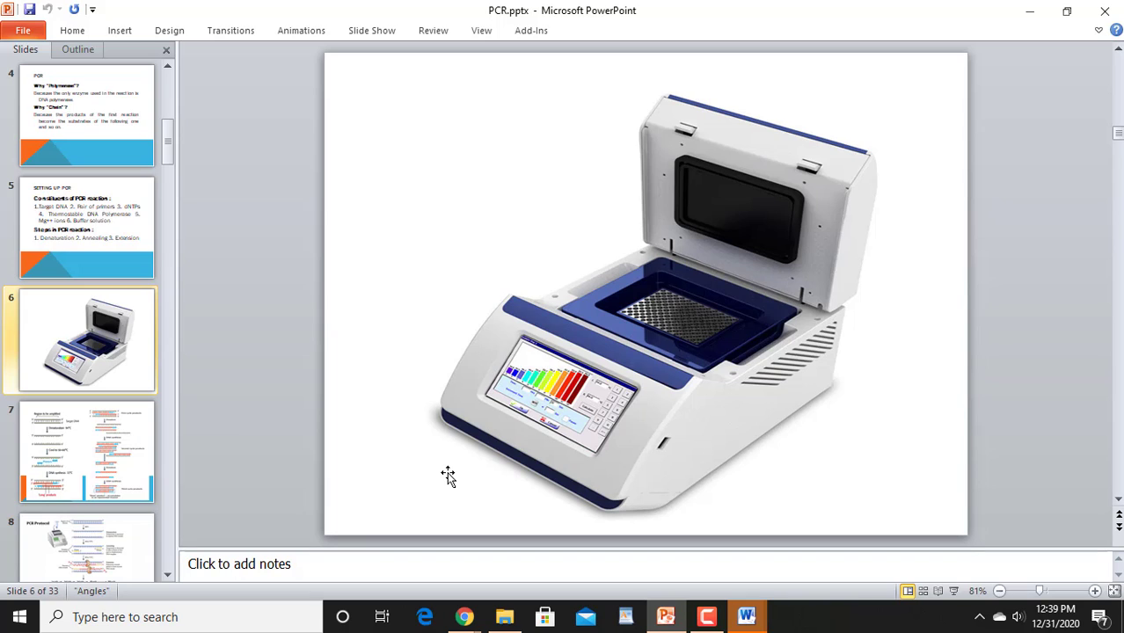
scroll(448, 475, "down", 1)
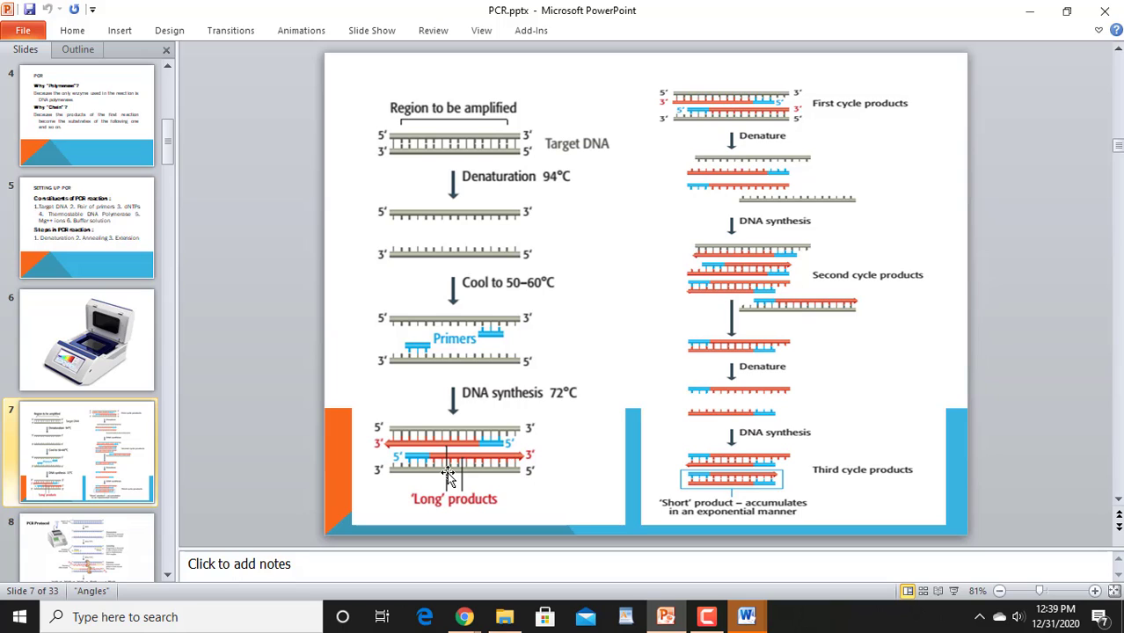
scroll(448, 475, "down", 1)
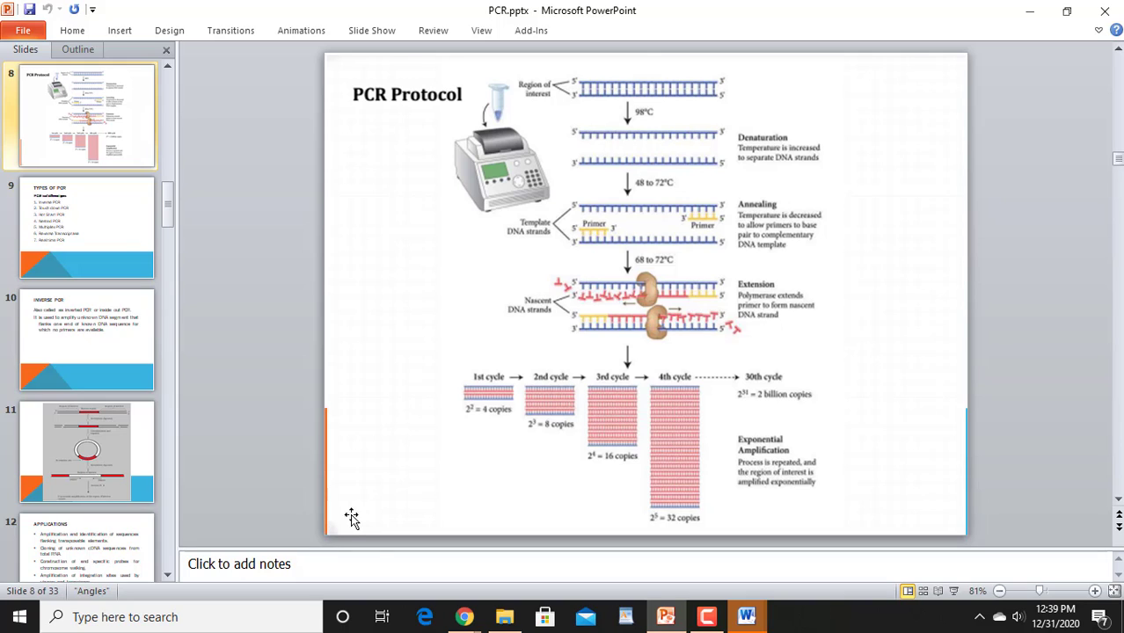
- Switch to Chrome and try to reload the asia.ensembl.org page
left_click(465, 618)
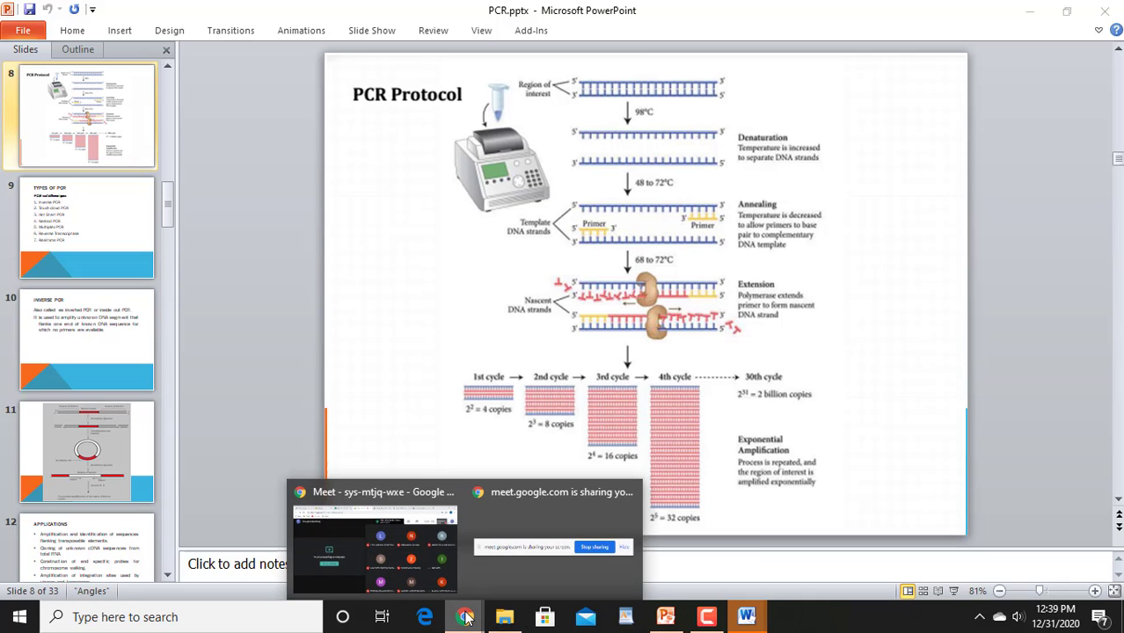
left_click(447, 557)
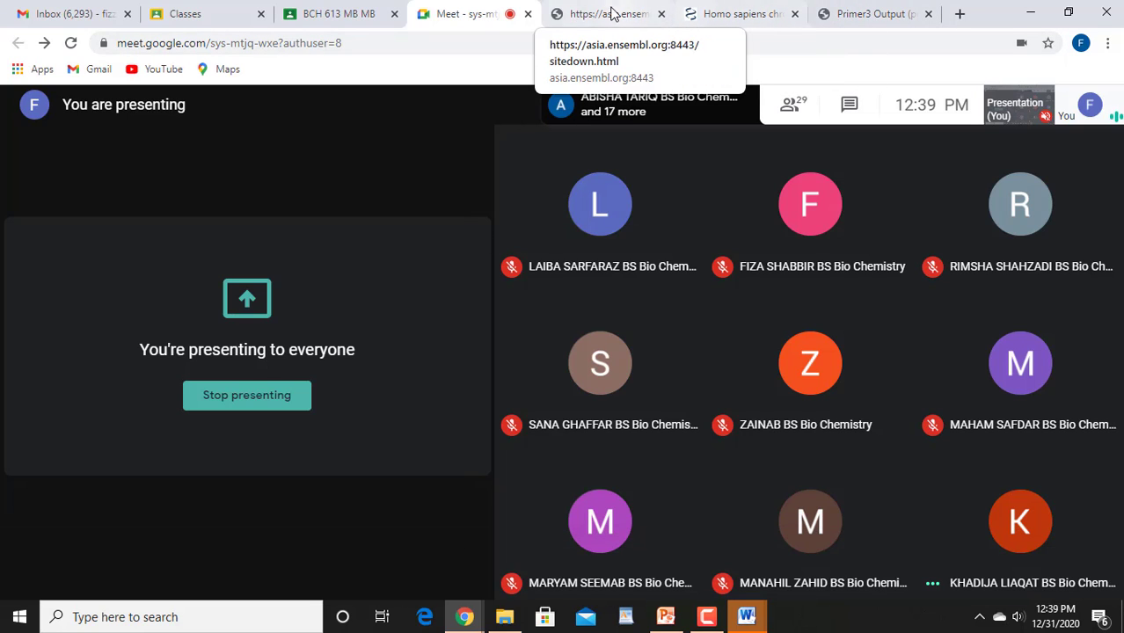
left_click(607, 14)
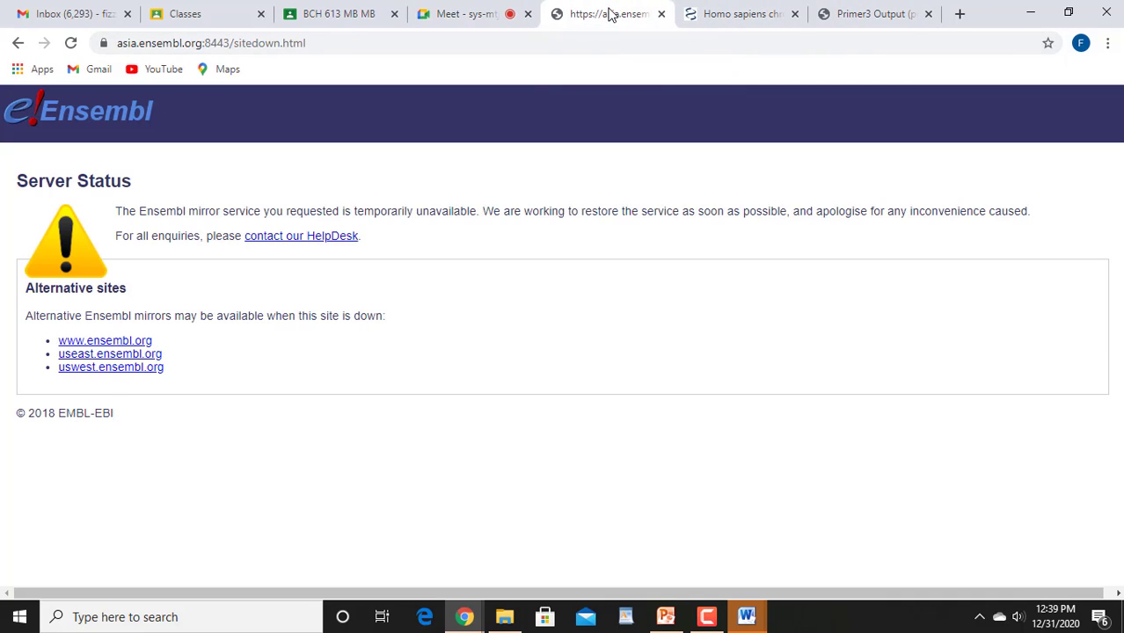
left_click(71, 42)
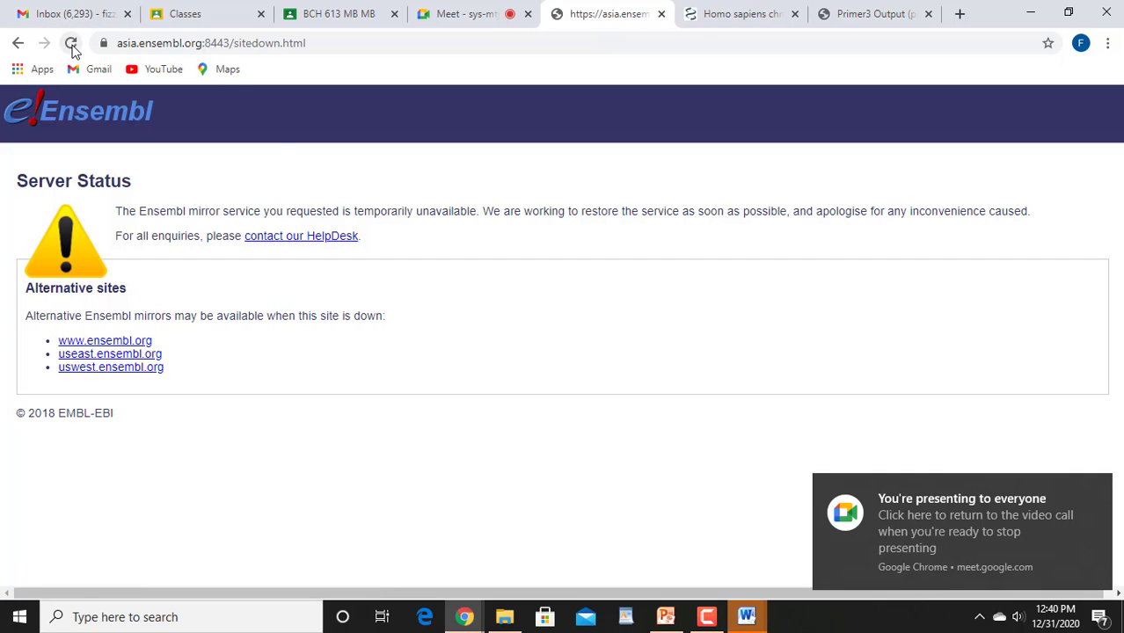
left_click(71, 42)
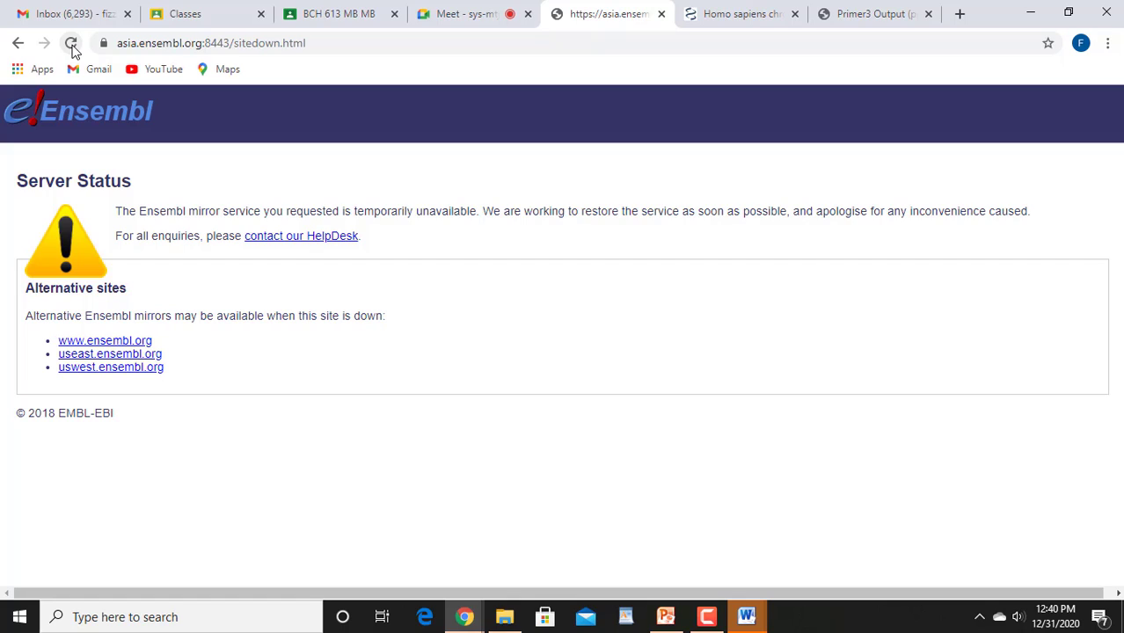
left_click(72, 46)
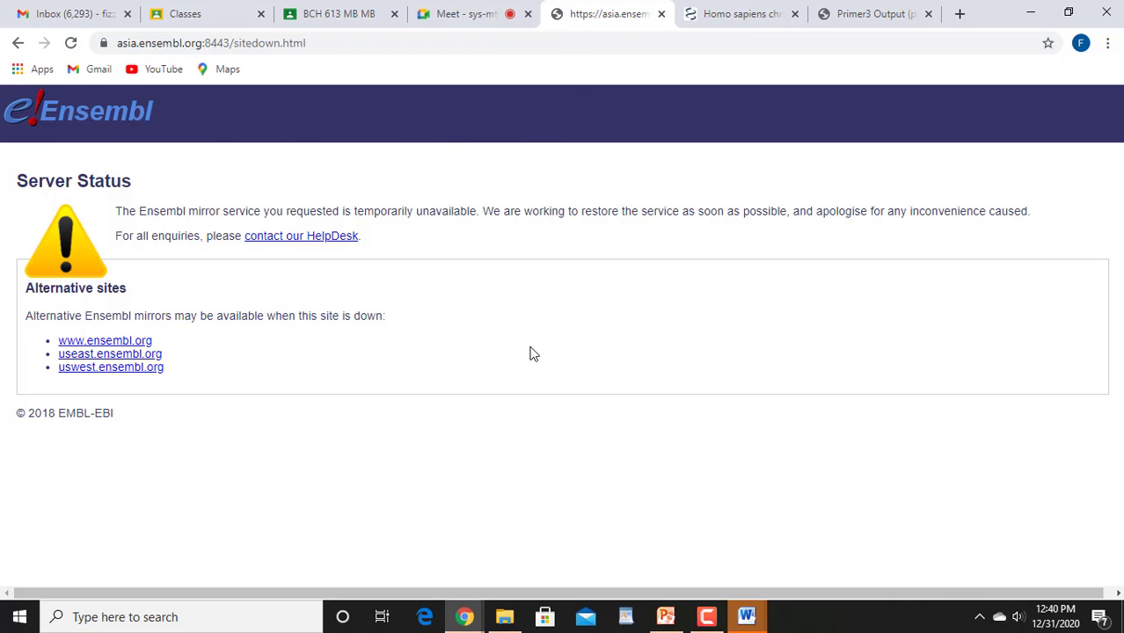
- Return from the NCBI chromosome 16 FASTA sequence to the human BCKDK gene page
left_click(749, 14)
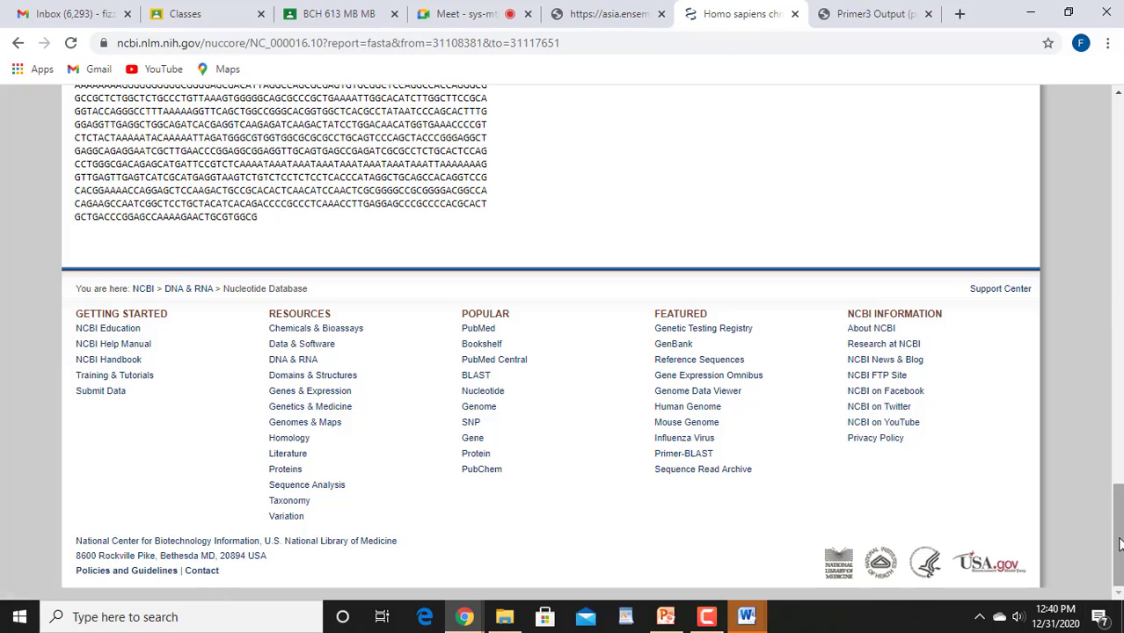
left_click_drag(1120, 544, 1120, 159)
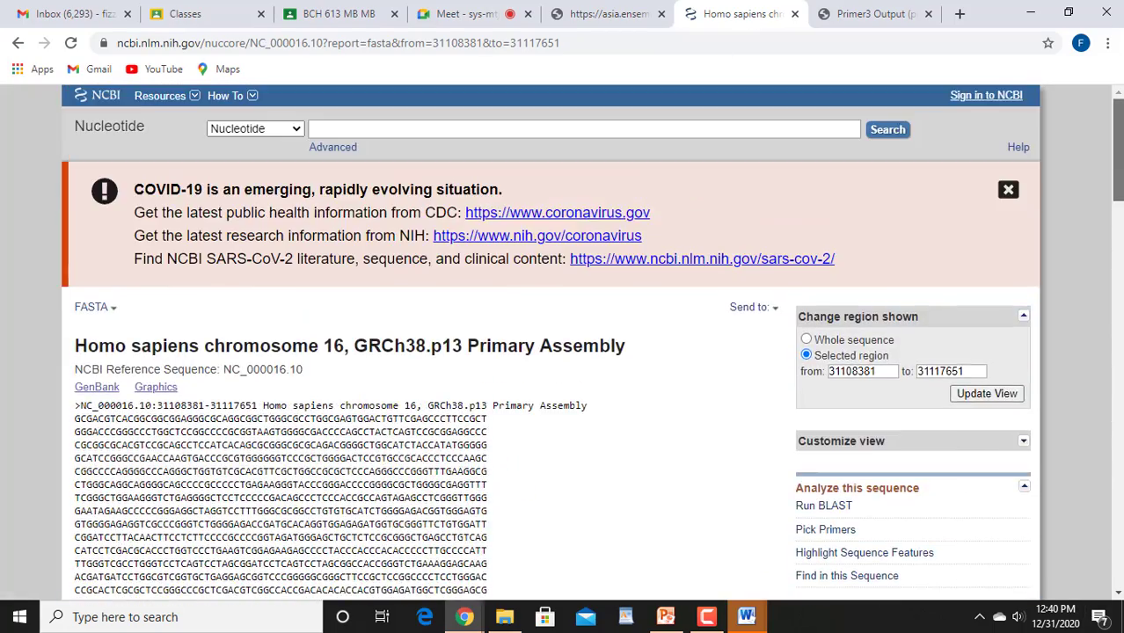
left_click(18, 43)
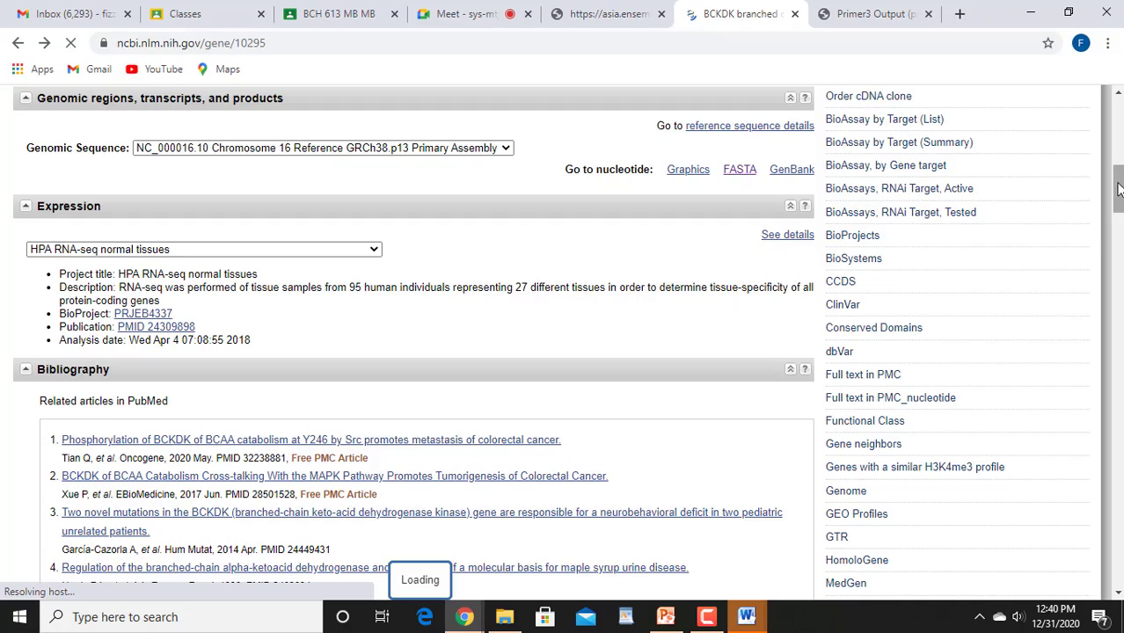
- Examine the BCKDK gene page's summary, genomic context, and genomic regions, transcripts and products
left_click_drag(1119, 189, 1120, 120)
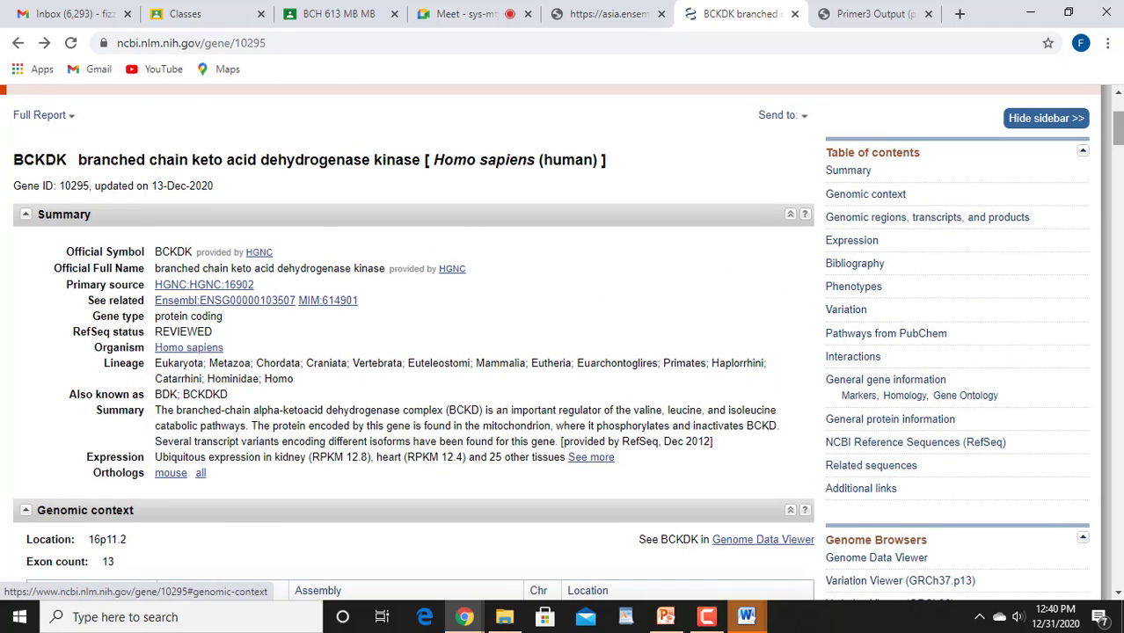
left_click_drag(1119, 127, 1119, 168)
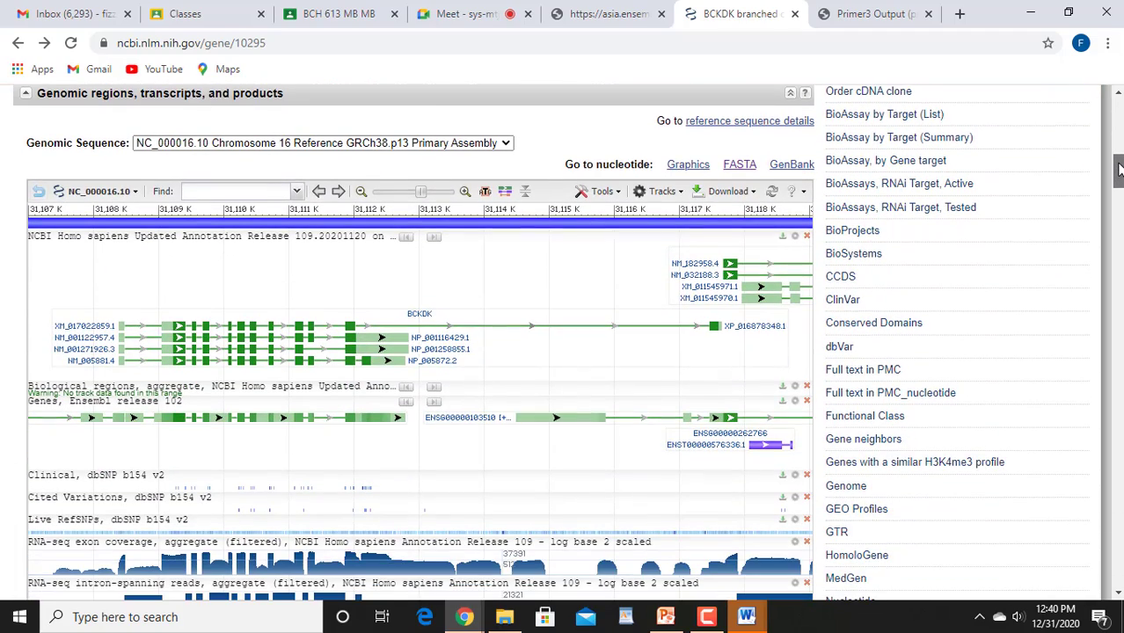
left_click_drag(1118, 171, 1119, 189)
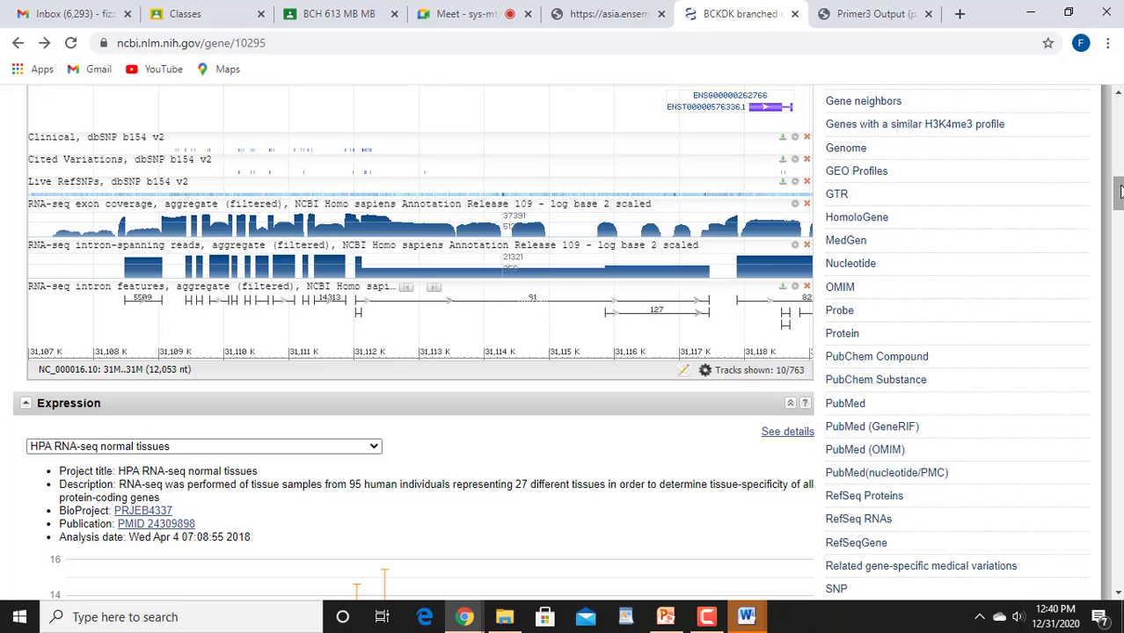
left_click_drag(1119, 191, 1119, 156)
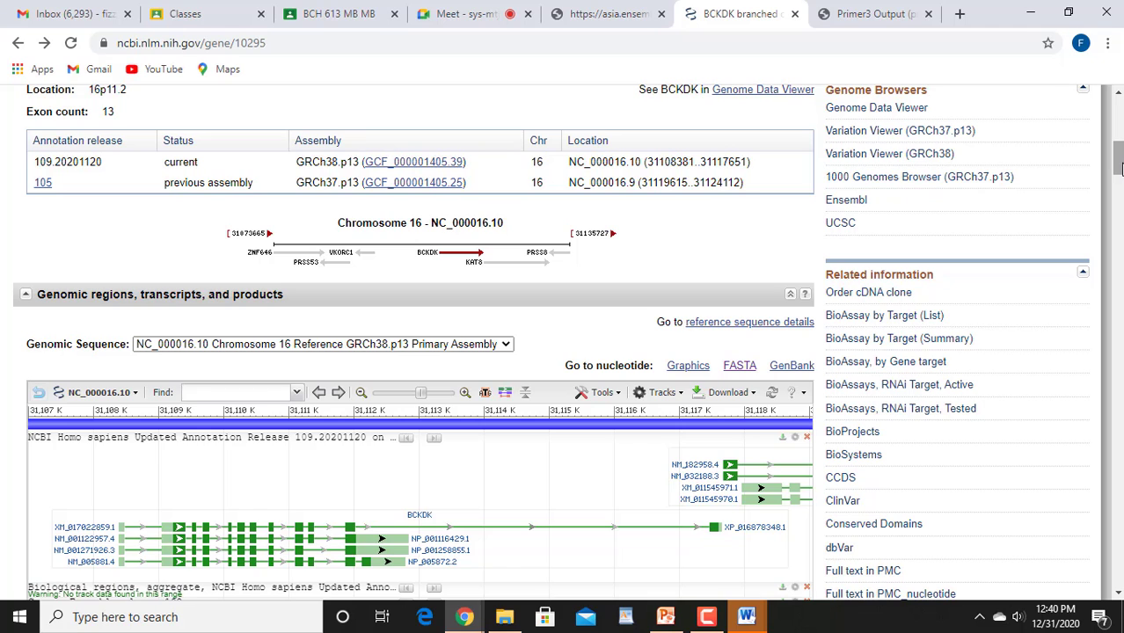
left_click_drag(1118, 164, 1119, 145)
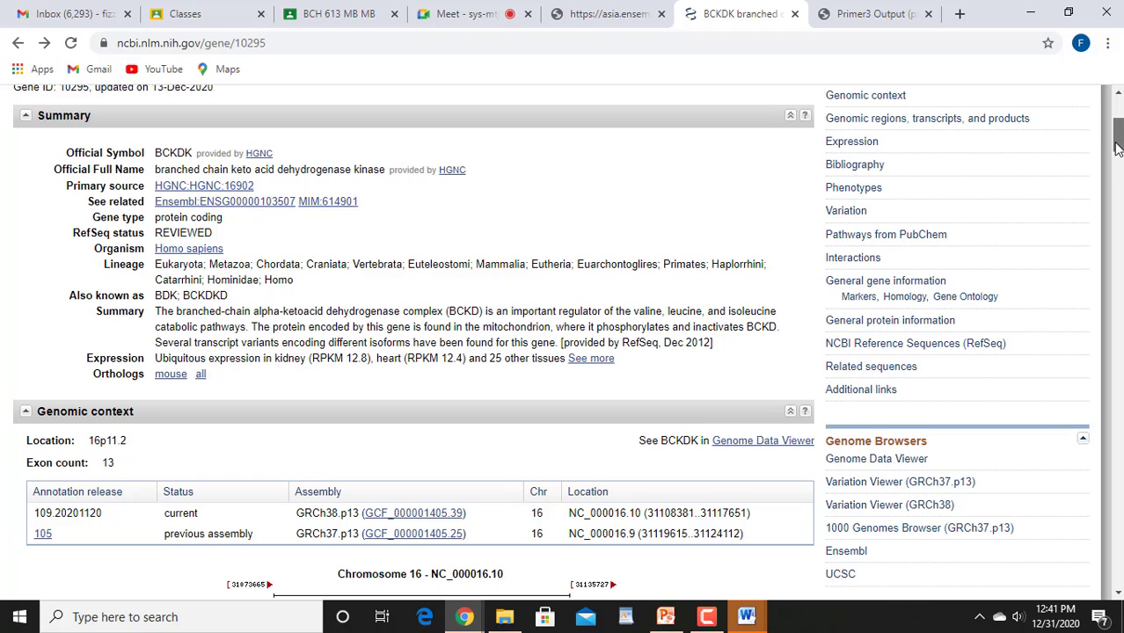
left_click_drag(1117, 148, 1117, 189)
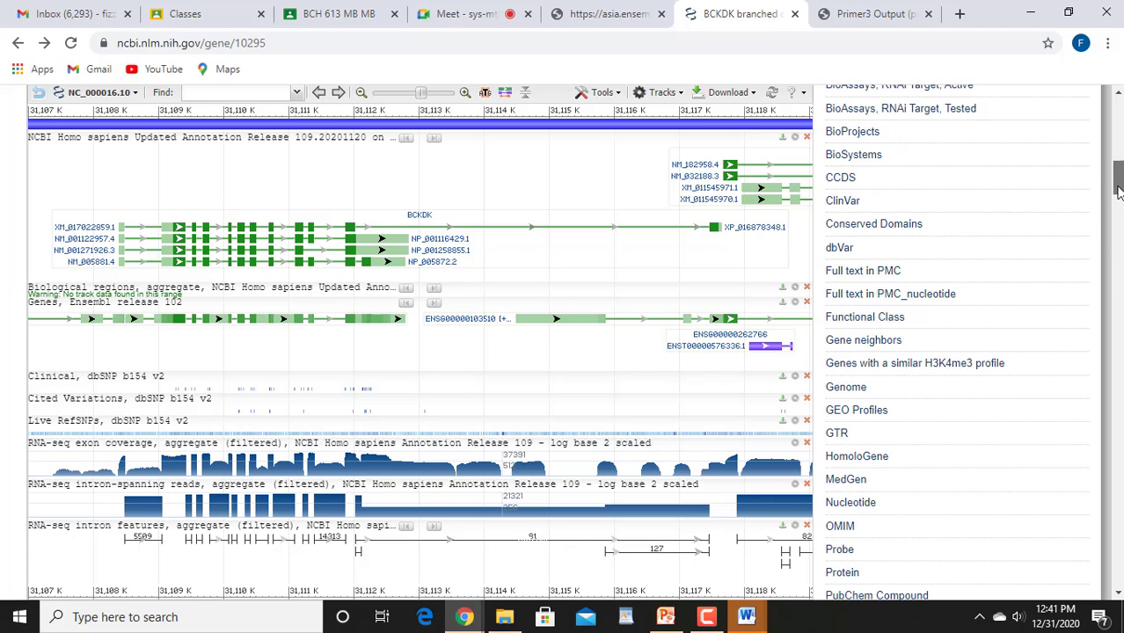
- Examine BCKDK's RNA-seq expression levels per tissue in the chart, including bone marrow, brain, endometrium and kidney
left_click_drag(1117, 190, 1117, 246)
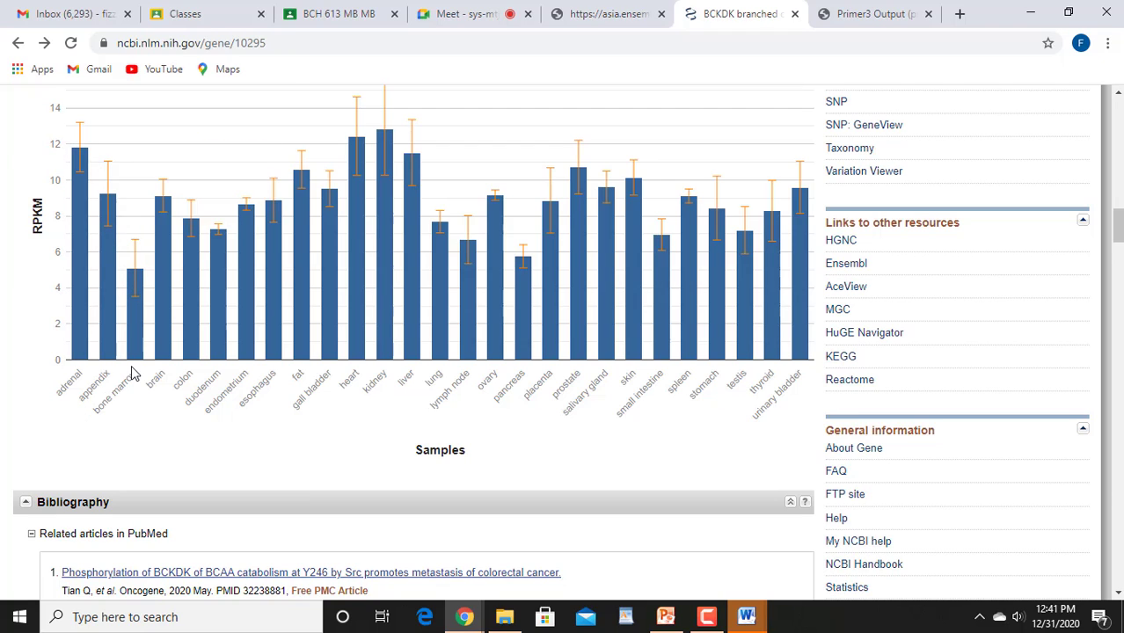
mouse_move(142, 303)
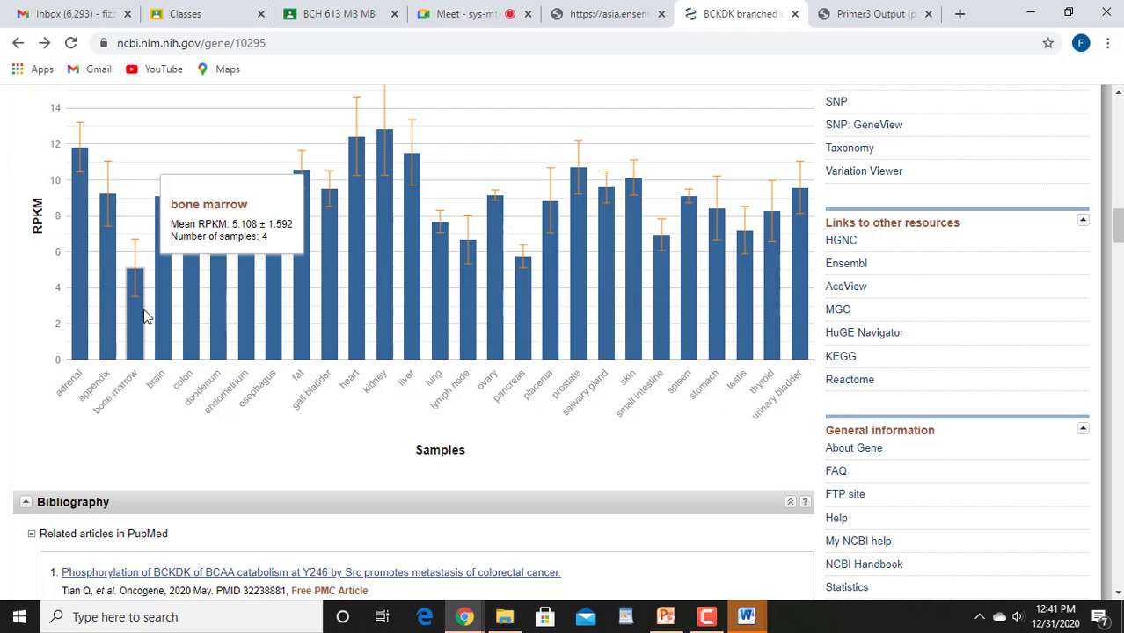
mouse_move(161, 218)
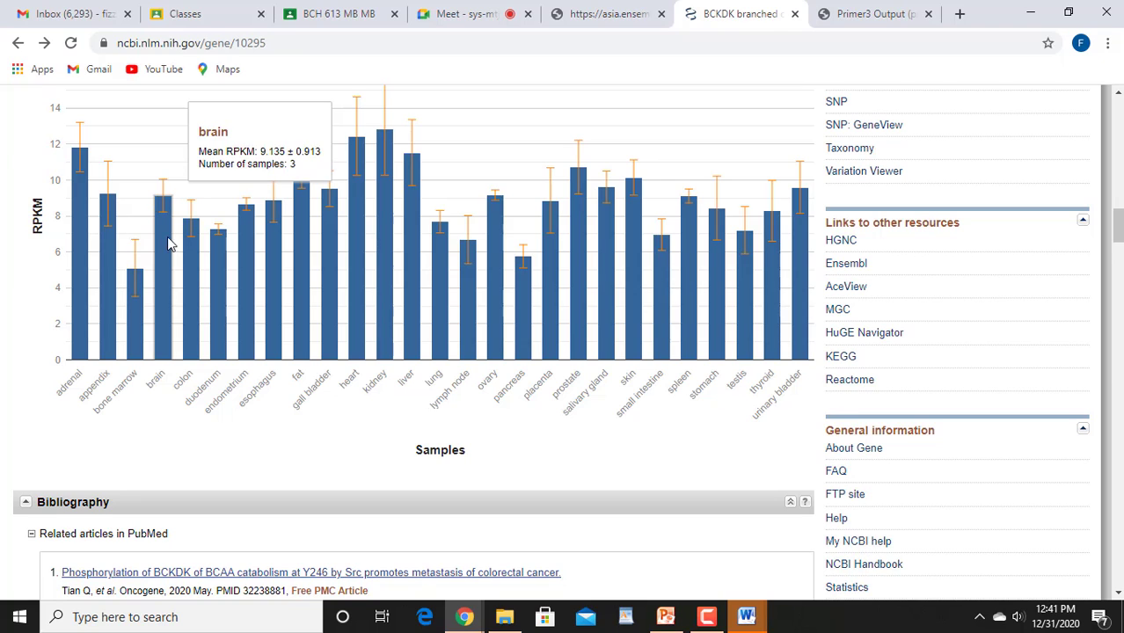
mouse_move(223, 262)
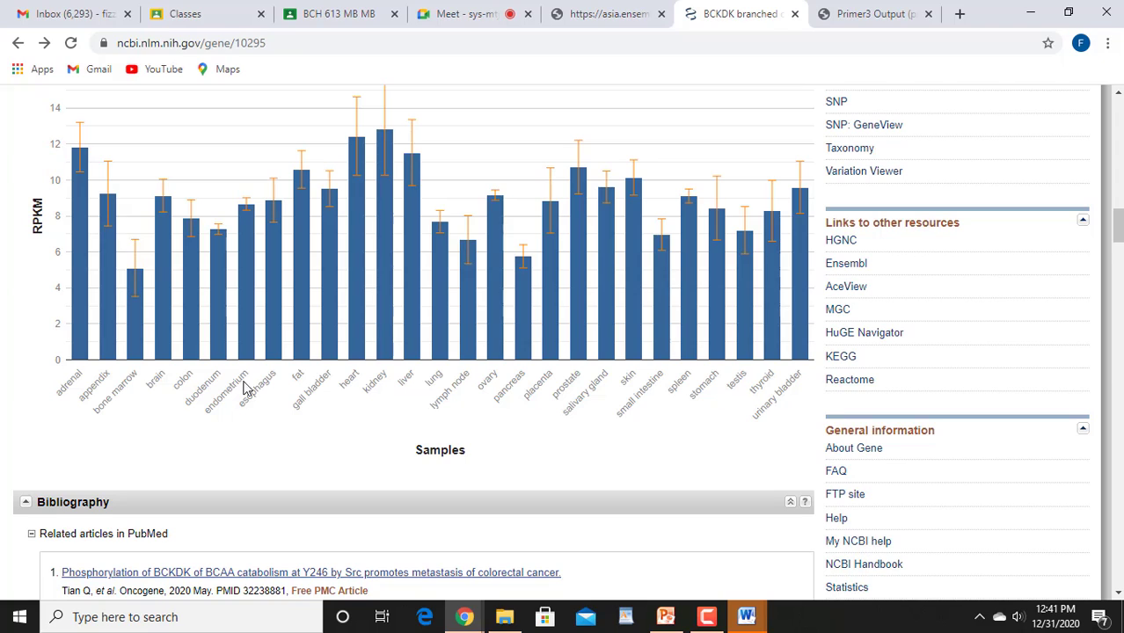
mouse_move(243, 291)
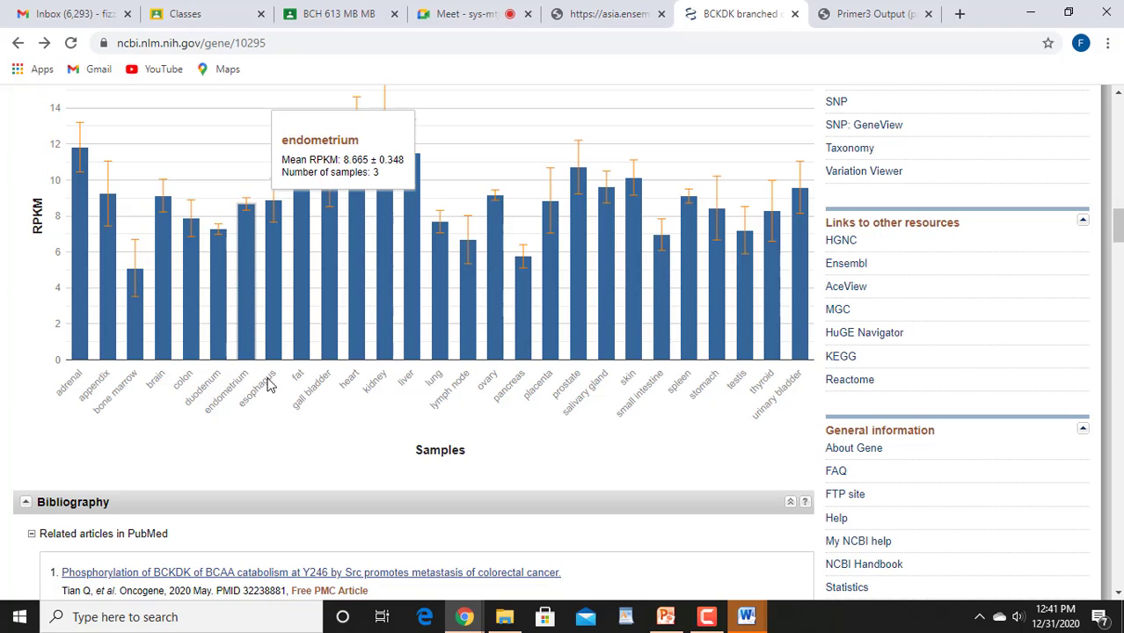
mouse_move(380, 307)
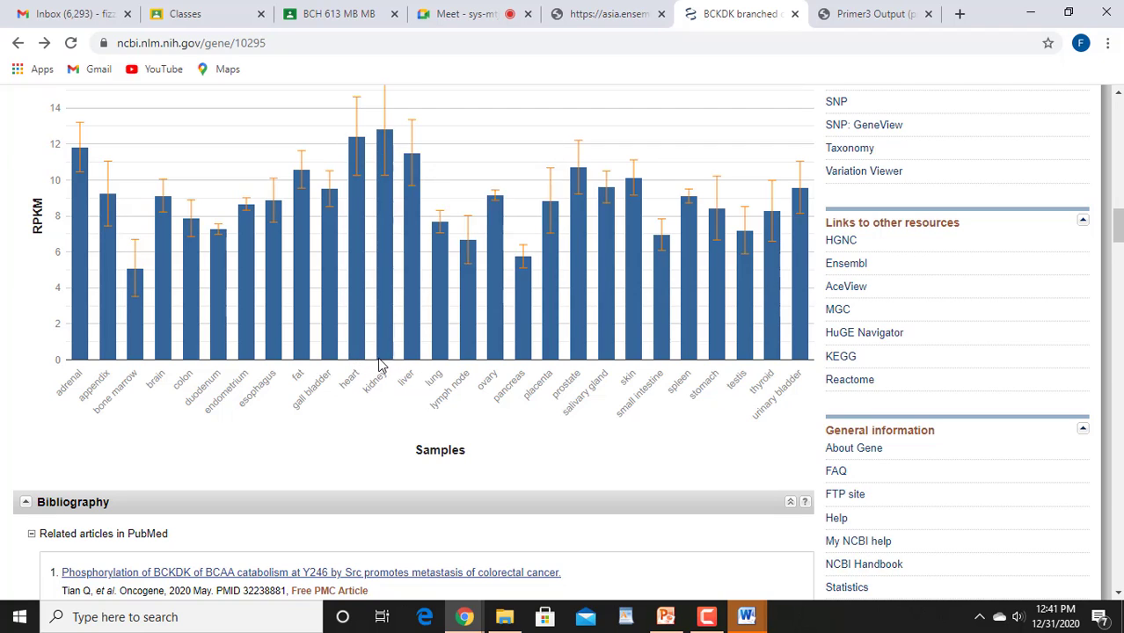
mouse_move(380, 365)
- Examine the BCKDK gene page's bibliography, PubChem pathways, interactions and gene ontology sections, and return to the page's summary
left_click_drag(1119, 233, 1119, 247)
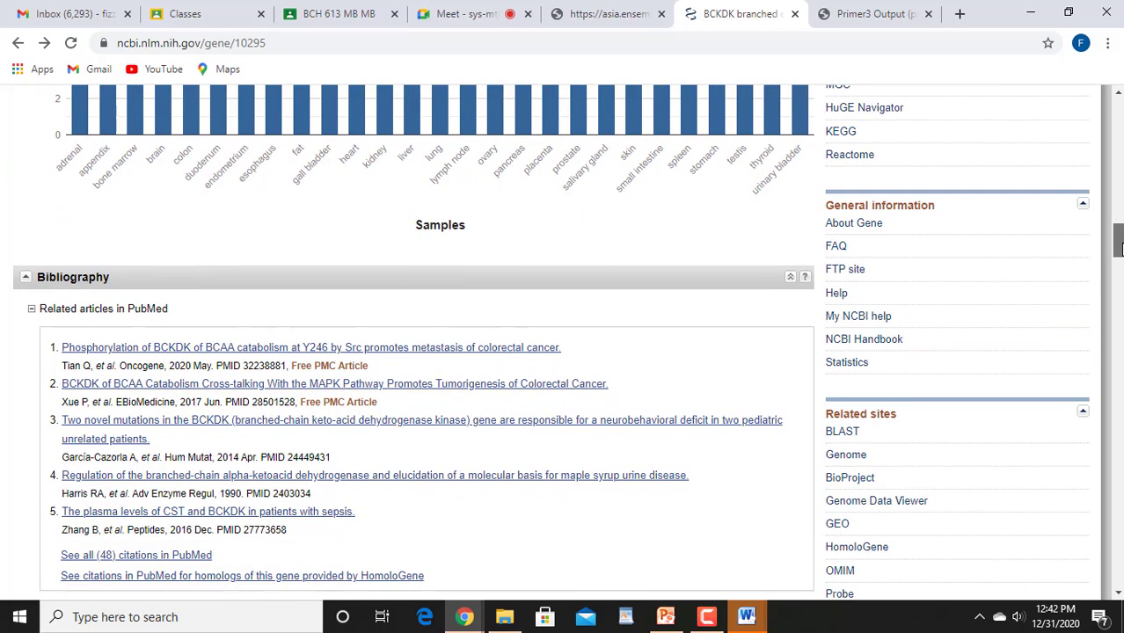
scroll(563, 343, "down", 4)
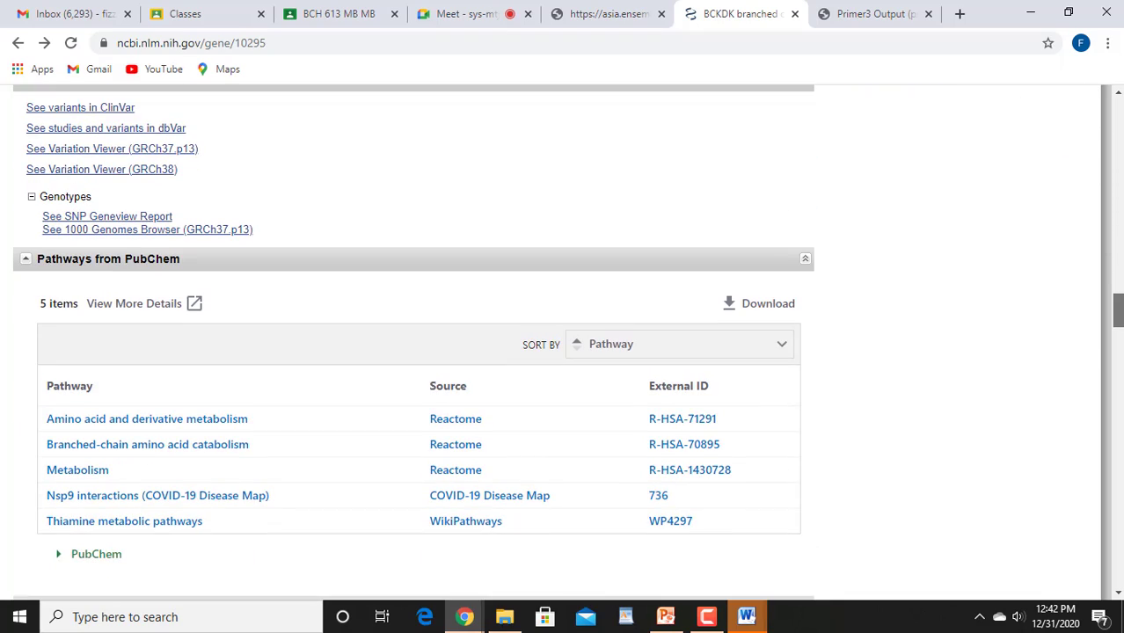
scroll(563, 343, "down", 1)
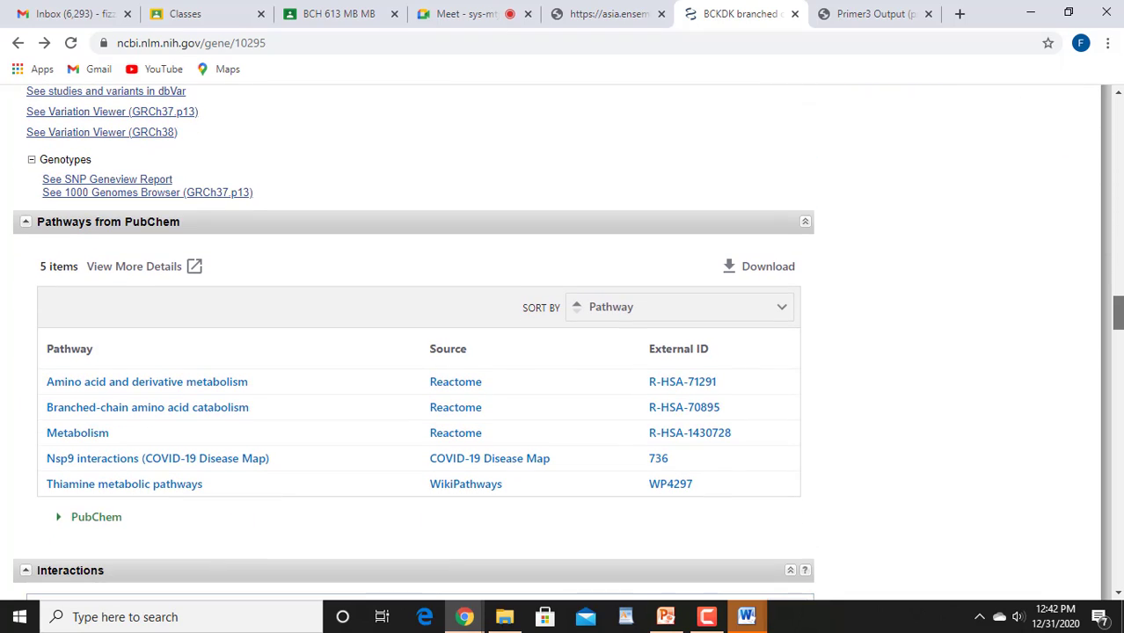
scroll(563, 343, "up", 1)
scroll(563, 343, "down", 10)
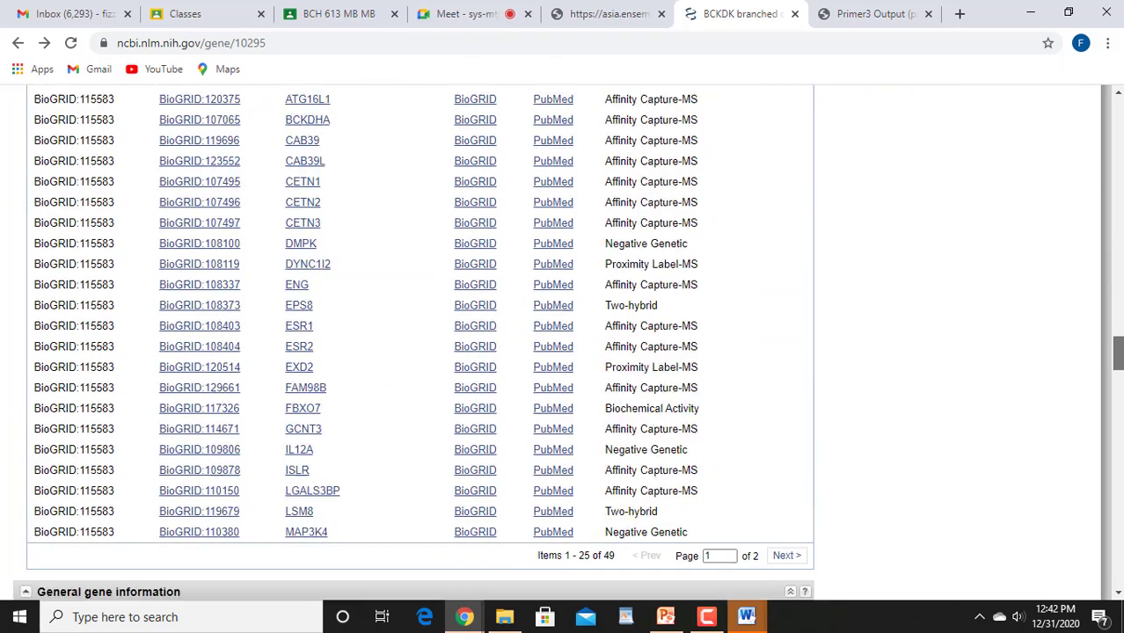
scroll(563, 343, "down", 6)
scroll(563, 343, "down", 7)
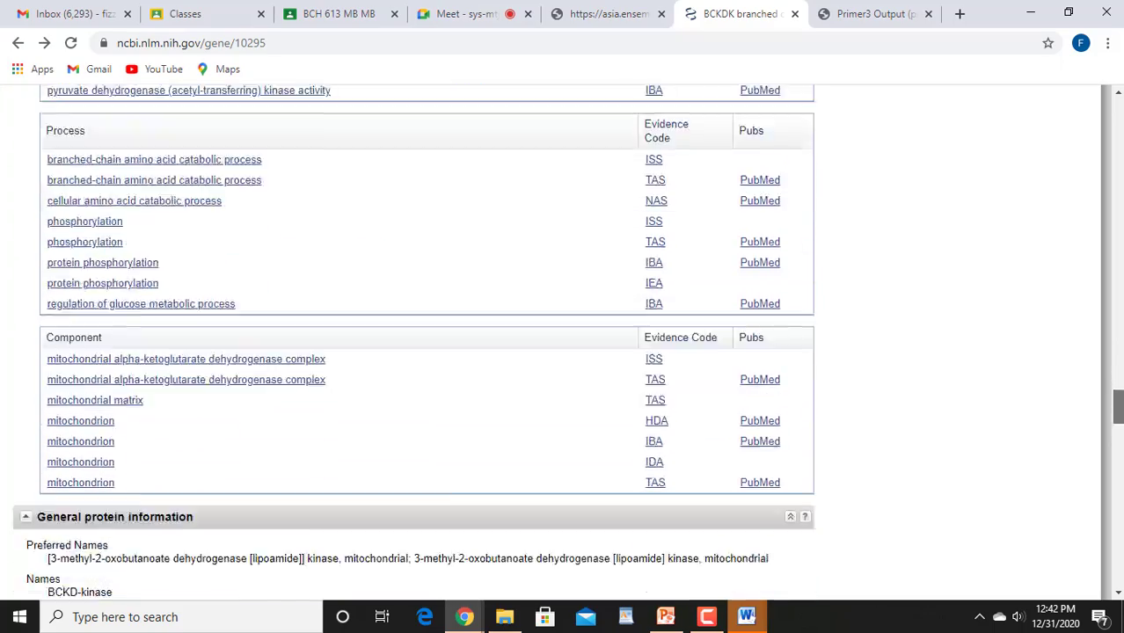
scroll(563, 343, "up", 20)
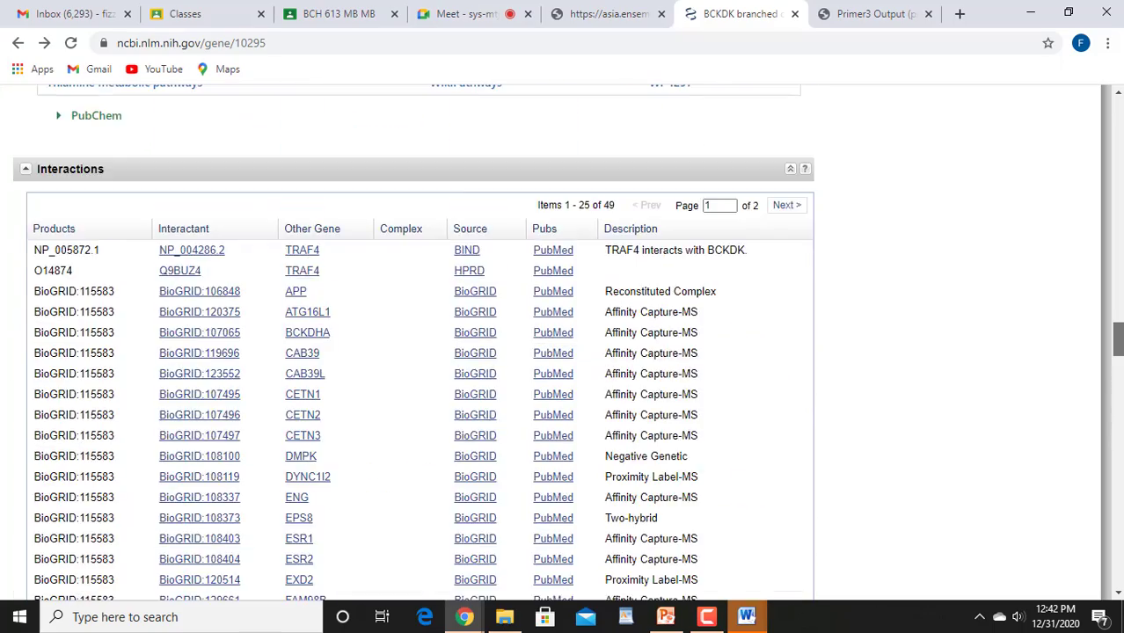
scroll(563, 343, "up", 15)
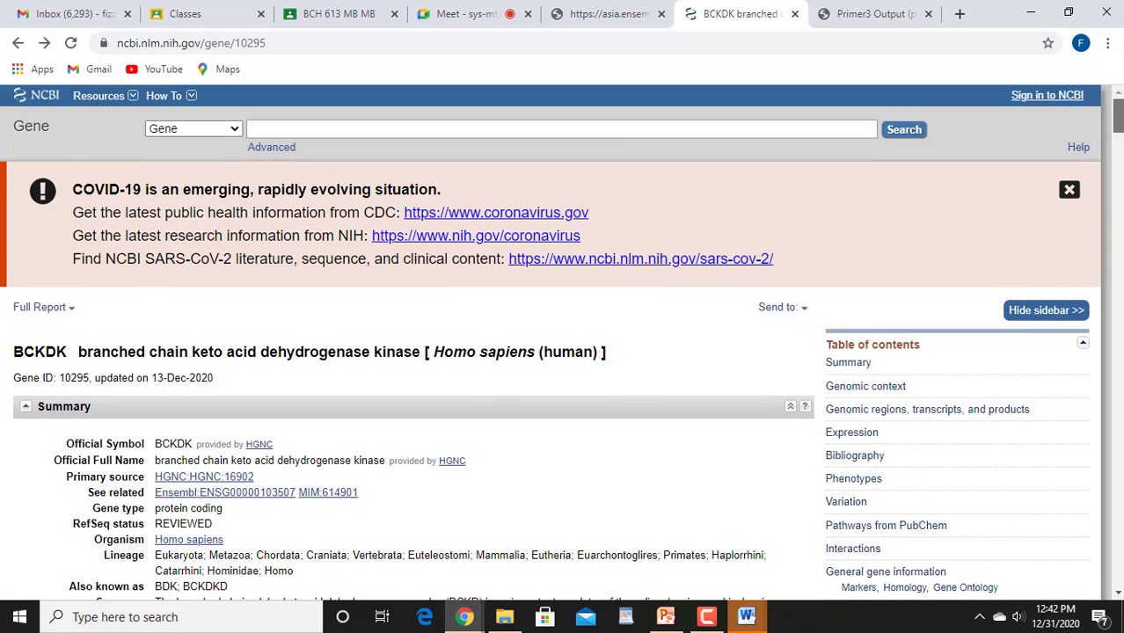
- Check the asia.ensembl.org page again and search Google for "ensembl genome browser" in a new tab
left_click(595, 15)
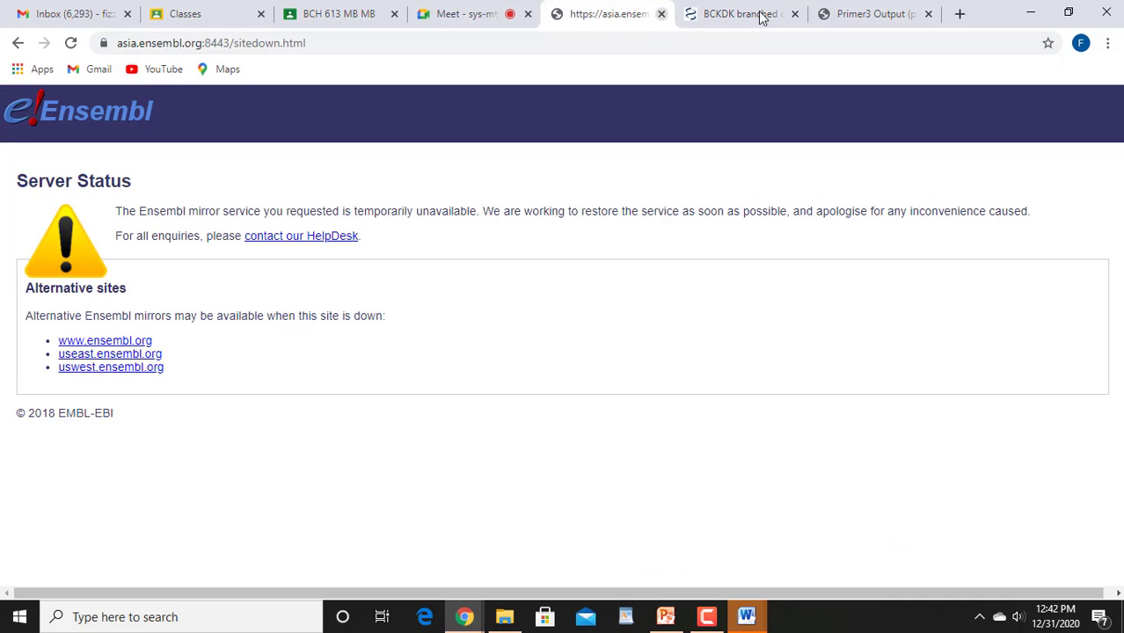
left_click(960, 16)
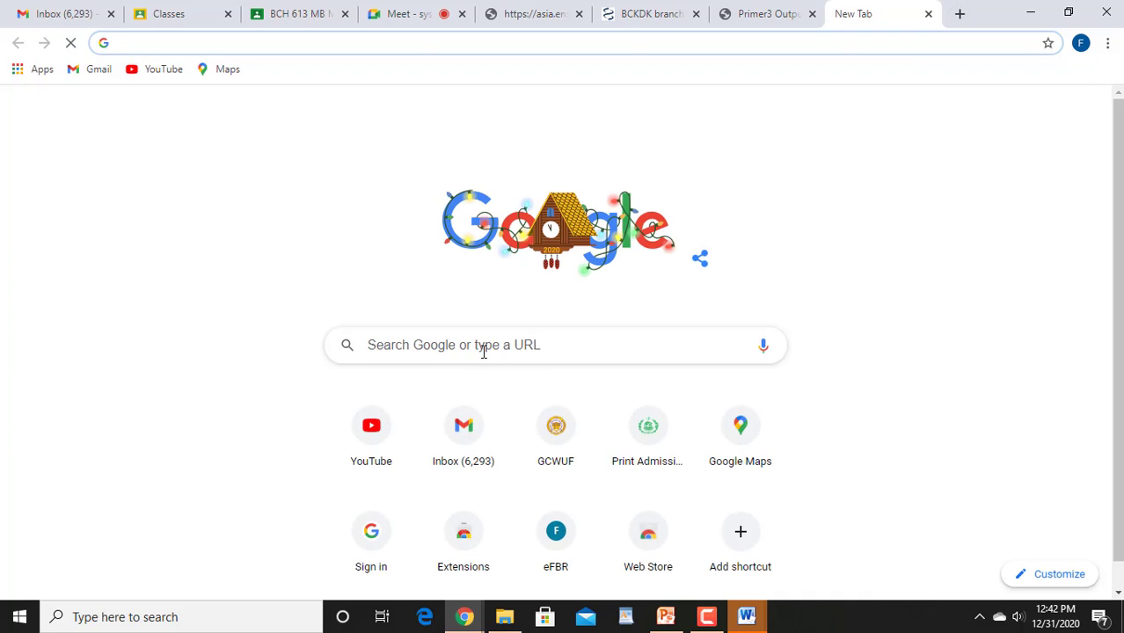
left_click(482, 352)
type("E")
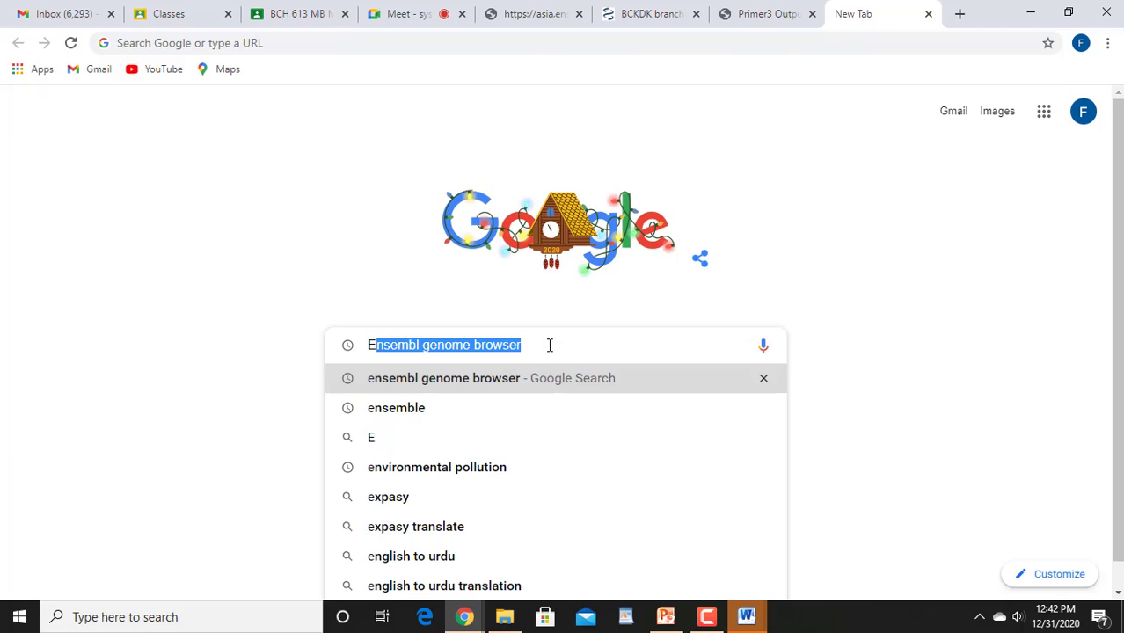
key("Return")
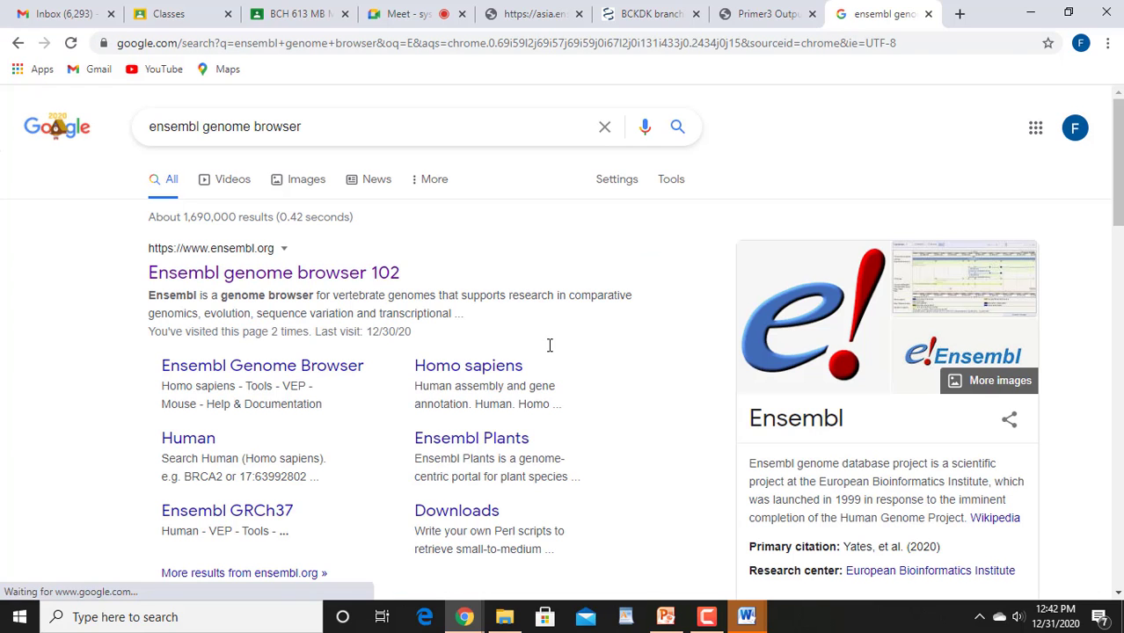
- View the image results for the Ensembl genome browser, previewing the Wikipedia and ResearchGate screenshots, and close the preview
left_click(270, 279)
left_click(941, 345)
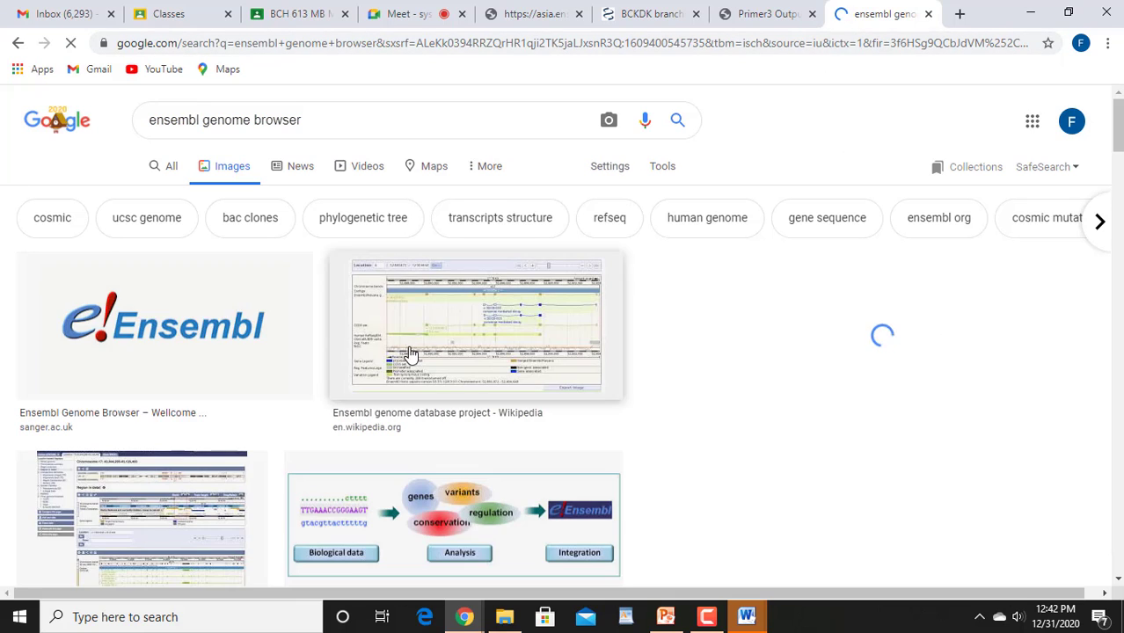
left_click(238, 331)
left_click(468, 268)
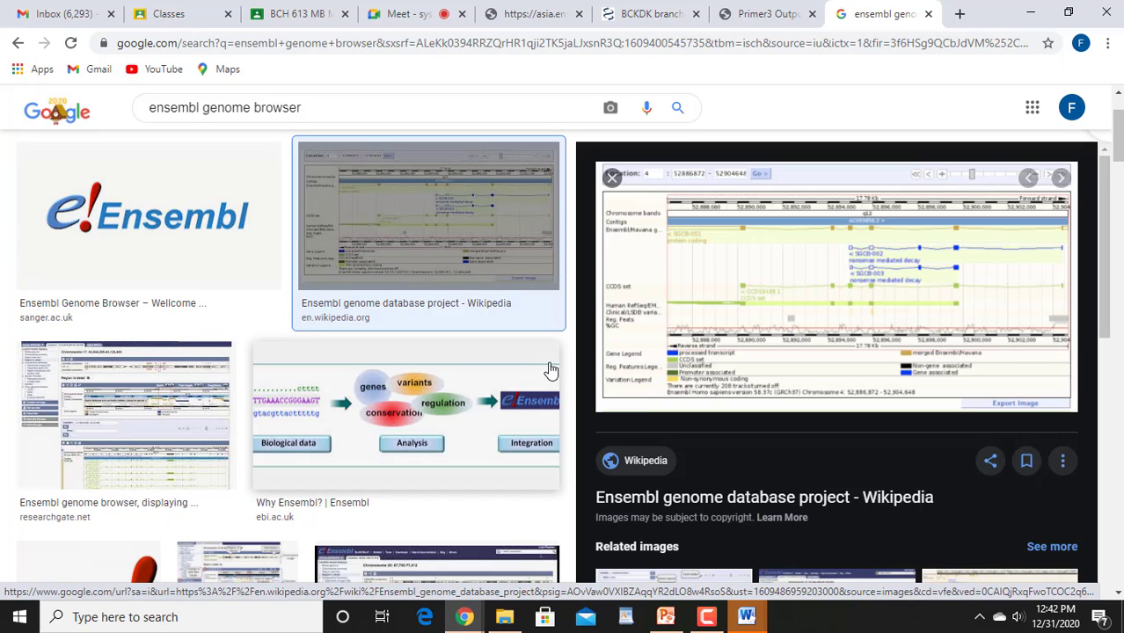
left_click(150, 432)
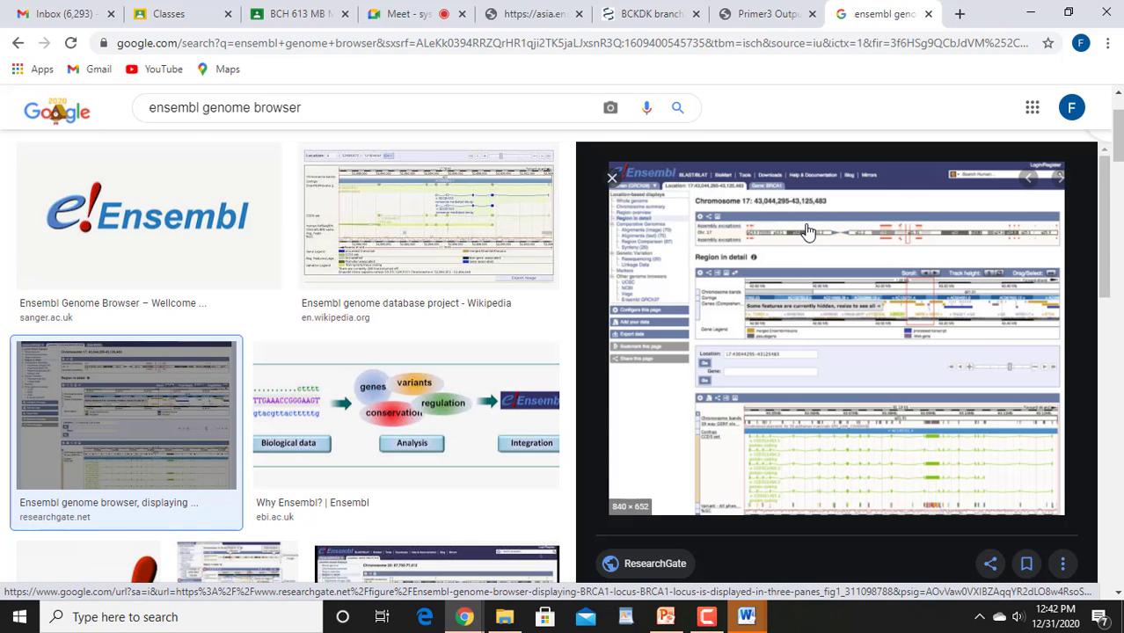
left_click(612, 180)
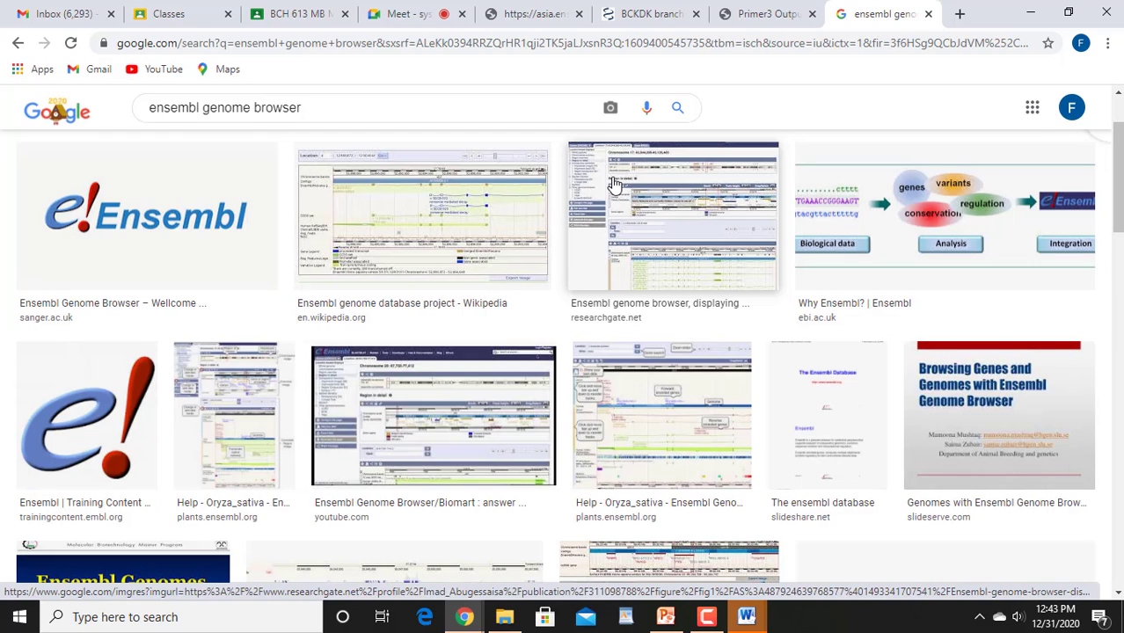
- Return from the image results to all web results and try to open the "Ensembl genome browser 102" site
left_click(762, 15)
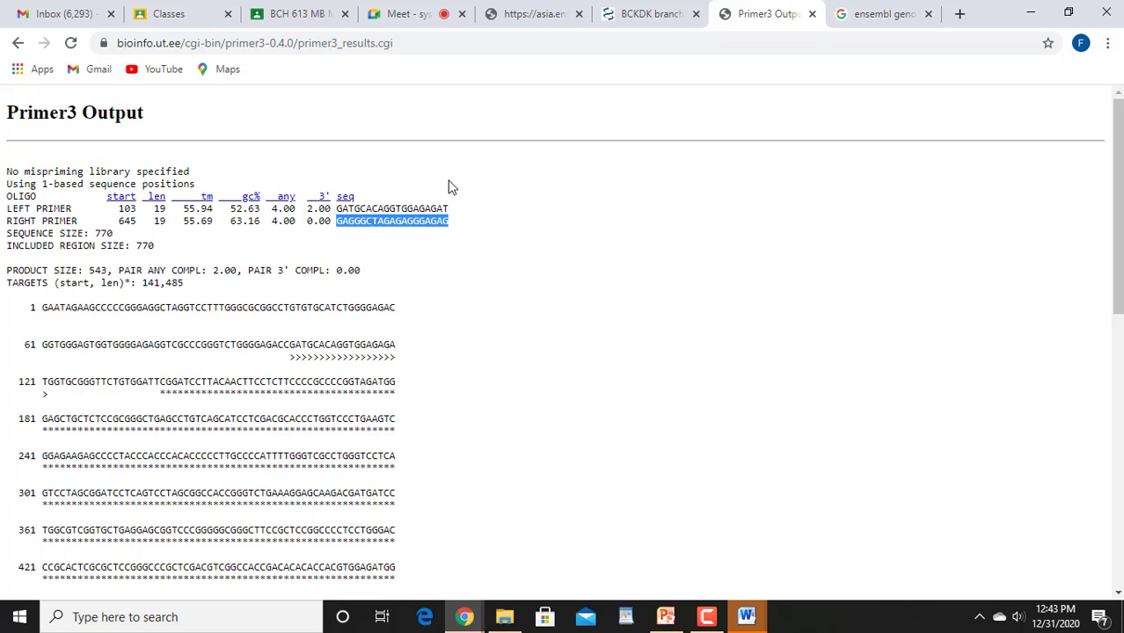
left_click(880, 15)
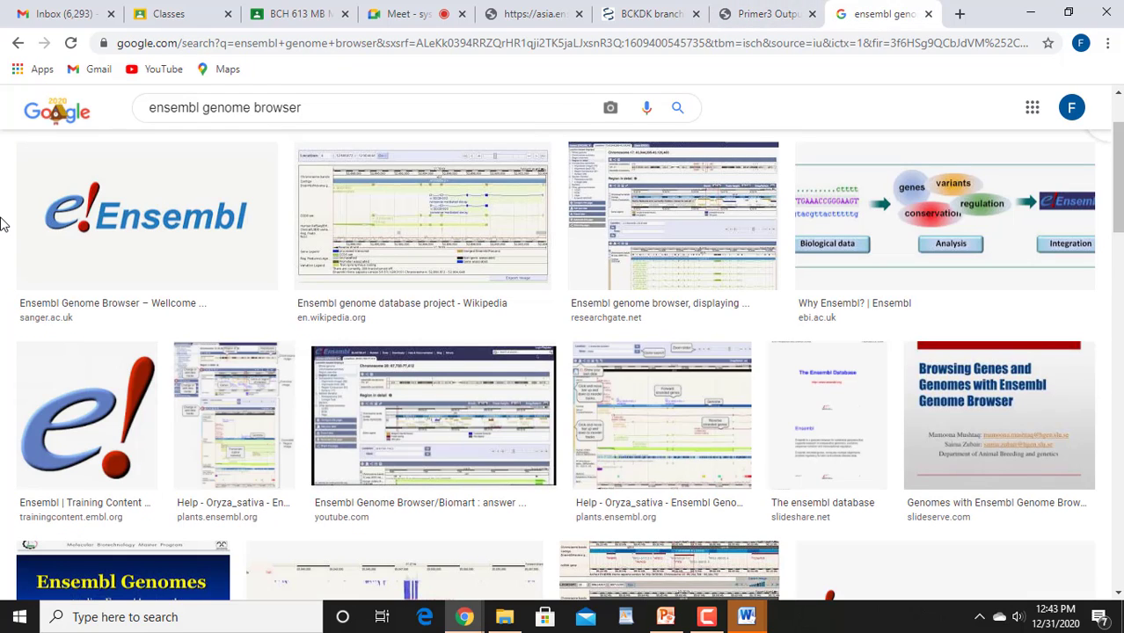
left_click(677, 115)
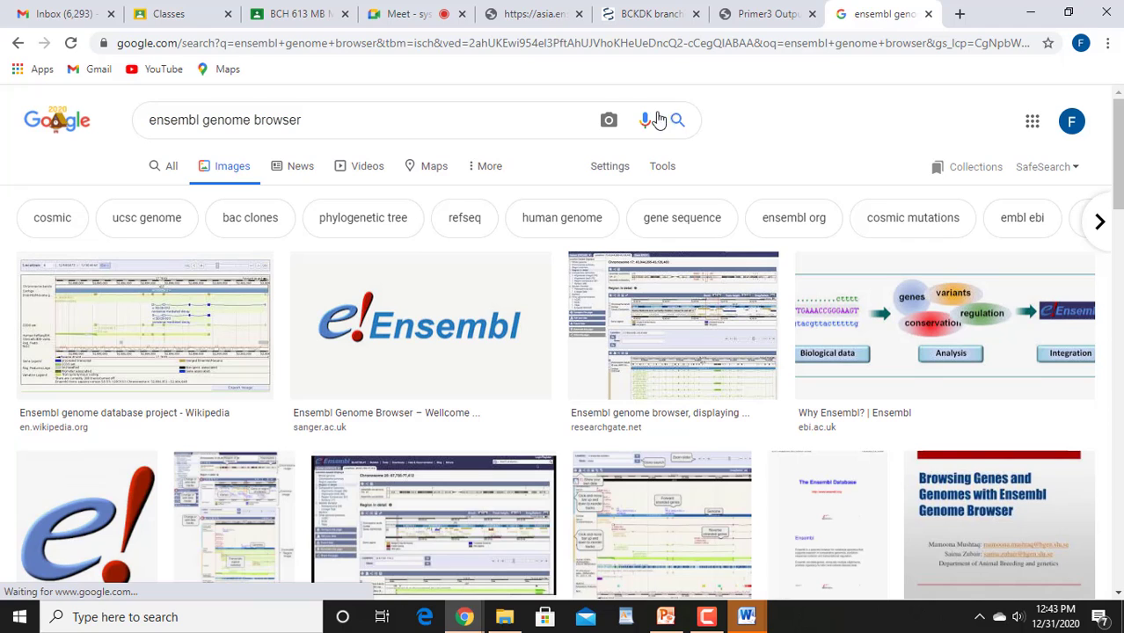
left_click(176, 168)
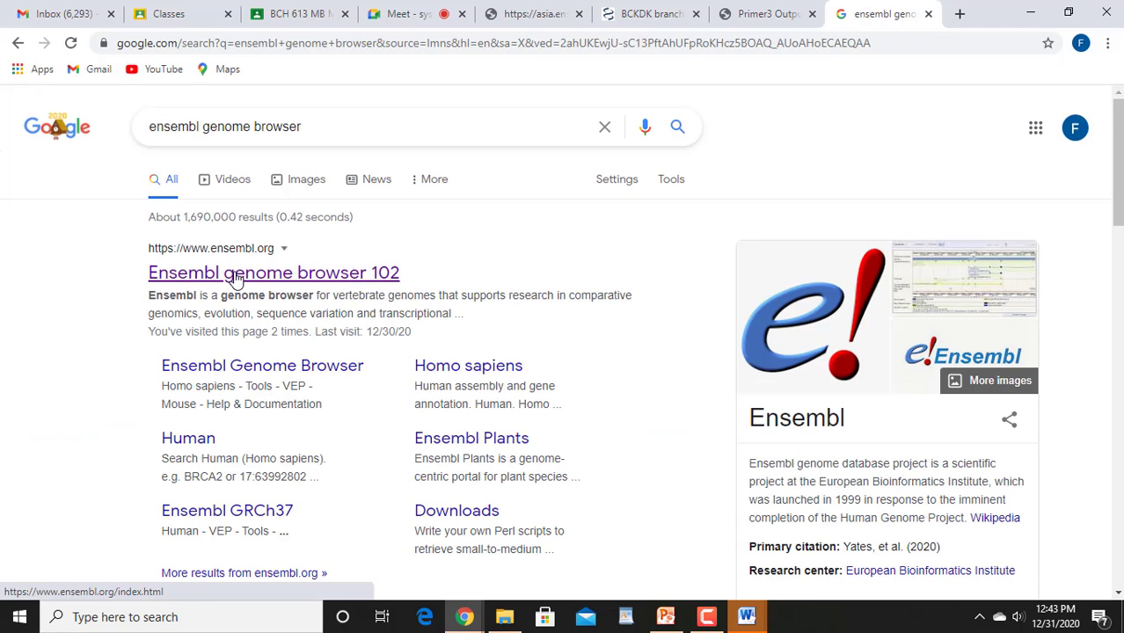
left_click(235, 276)
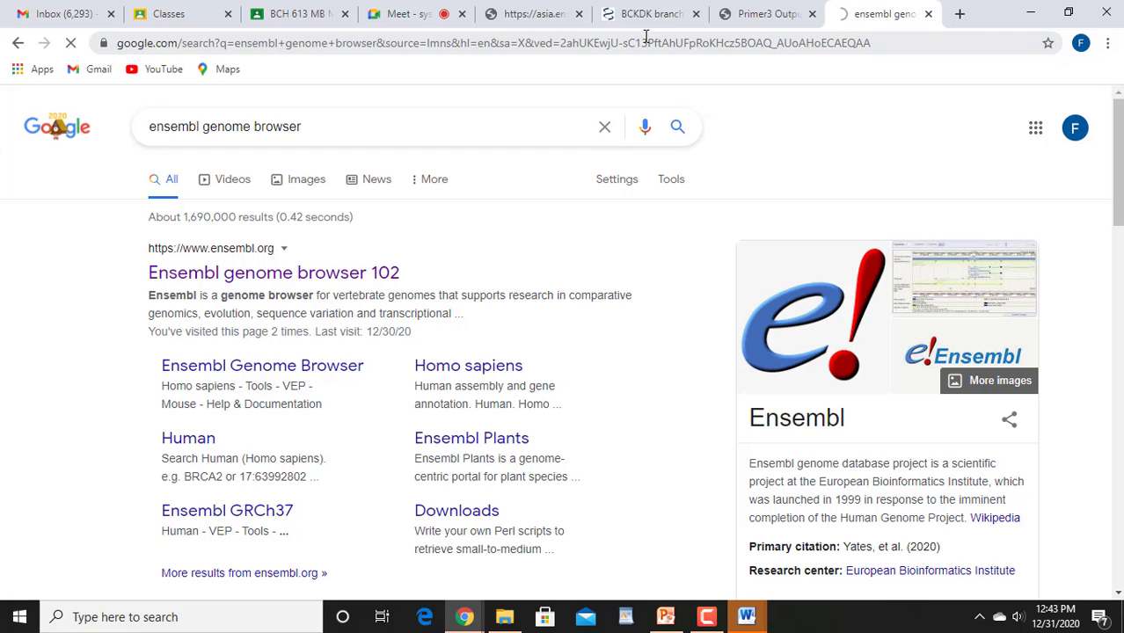
- Search Google for "Blat" in a new tab and open the UCSC Genome Browser's Human BLAT Search page
left_click(758, 13)
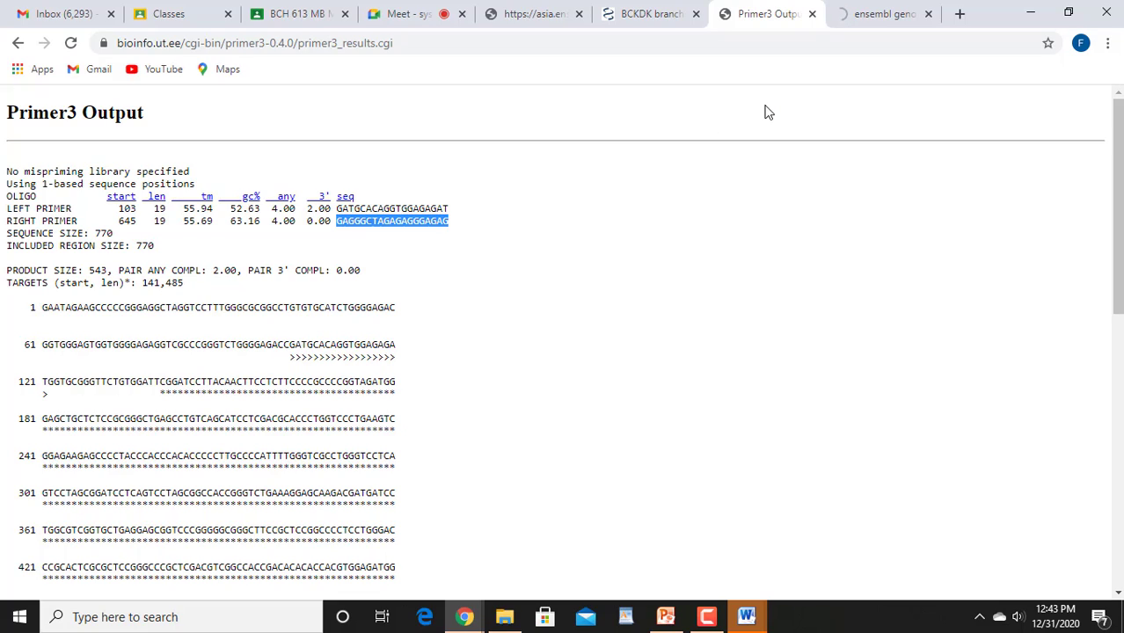
left_click(955, 14)
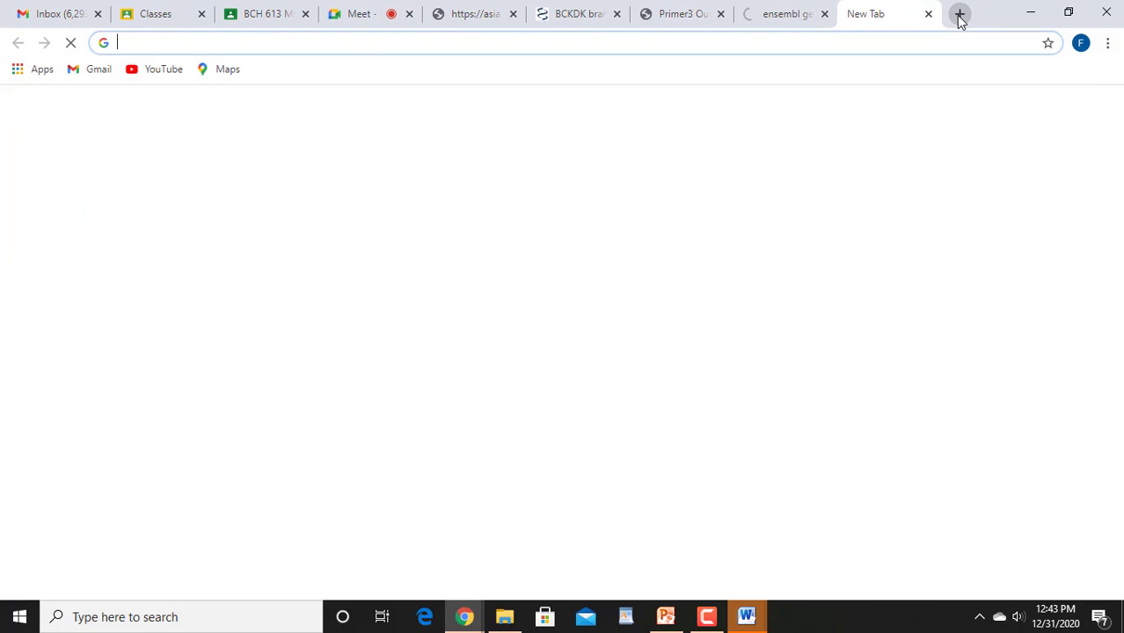
left_click(446, 345)
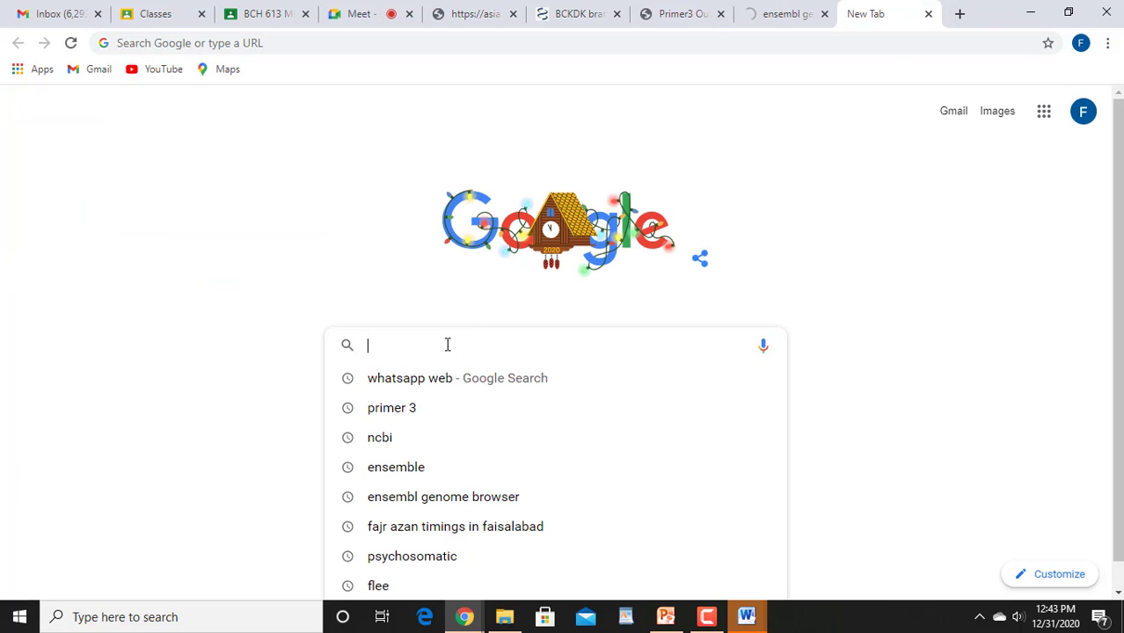
type("Blat")
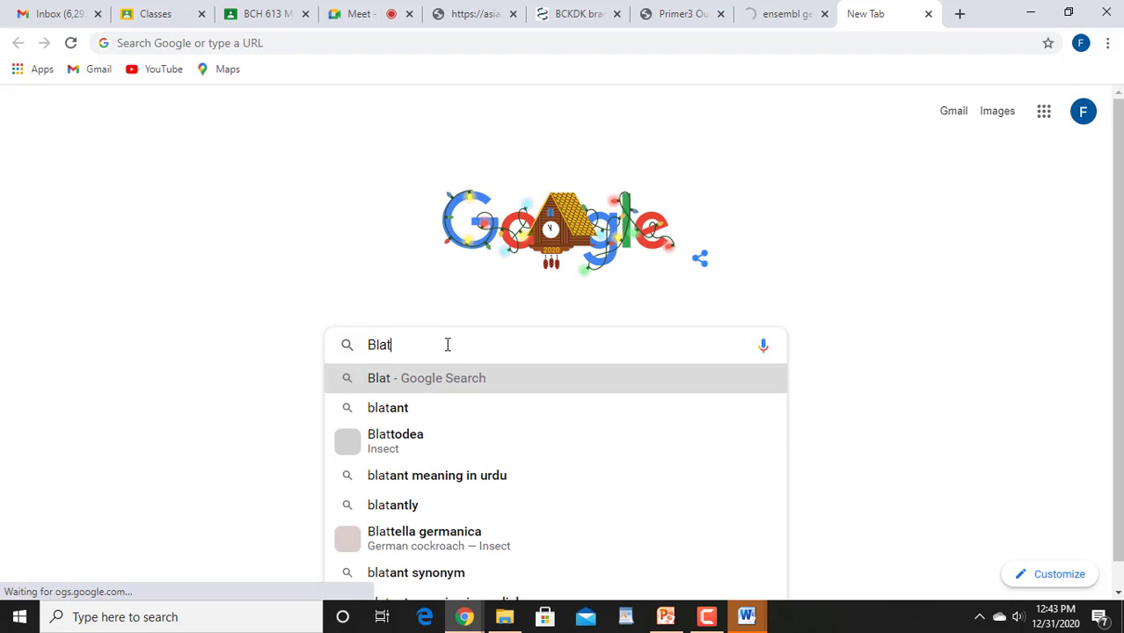
key("Return")
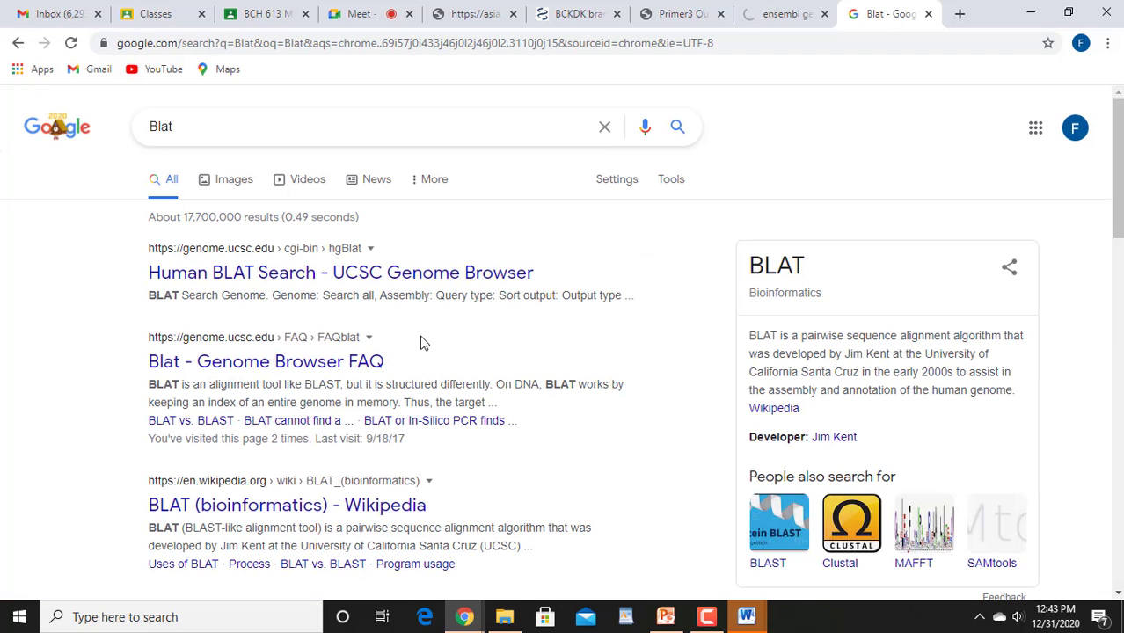
left_click(346, 280)
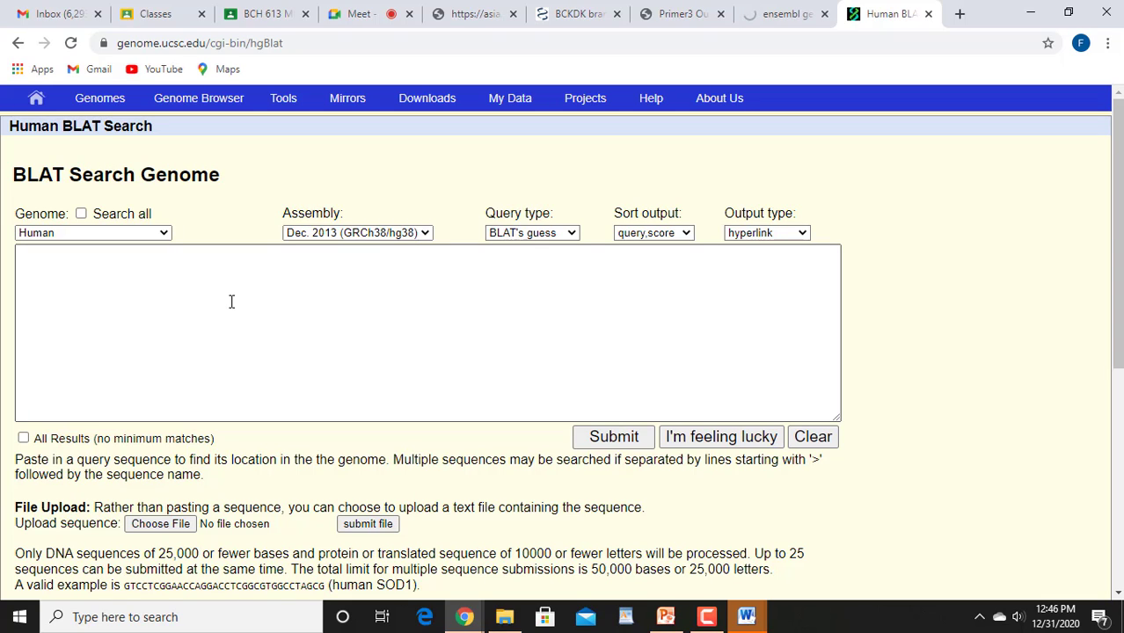
- Examine the additional primer pairs on the Primer3 output page, highlighting the first pair's left primer sequence GATGCACAGGTGGAGAGAT
left_click(680, 15)
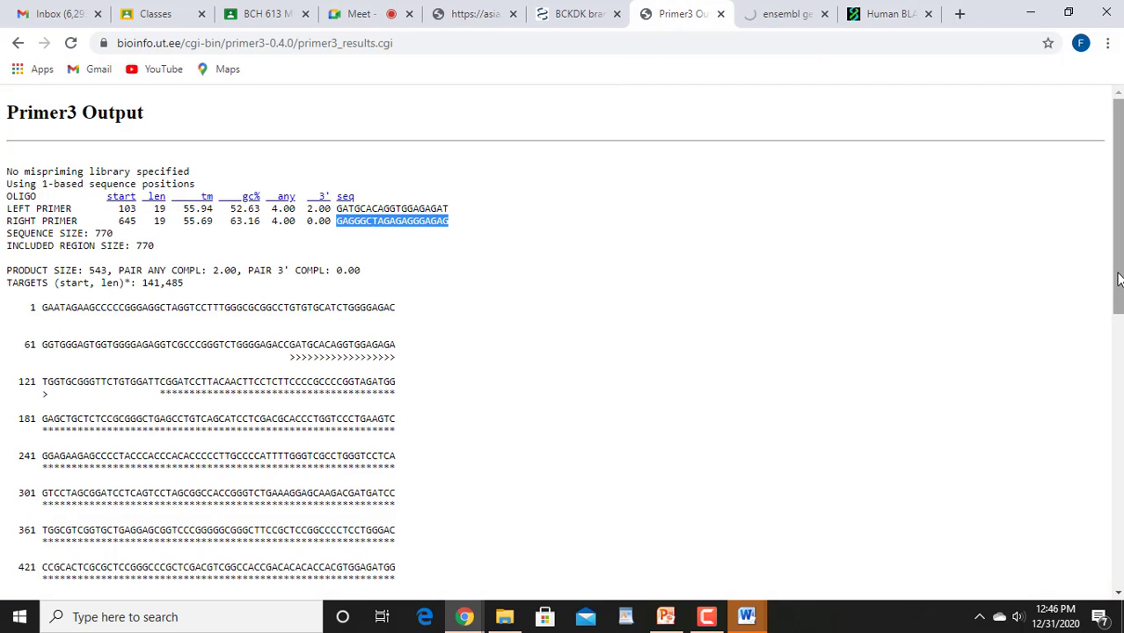
left_click_drag(1118, 280, 1121, 600)
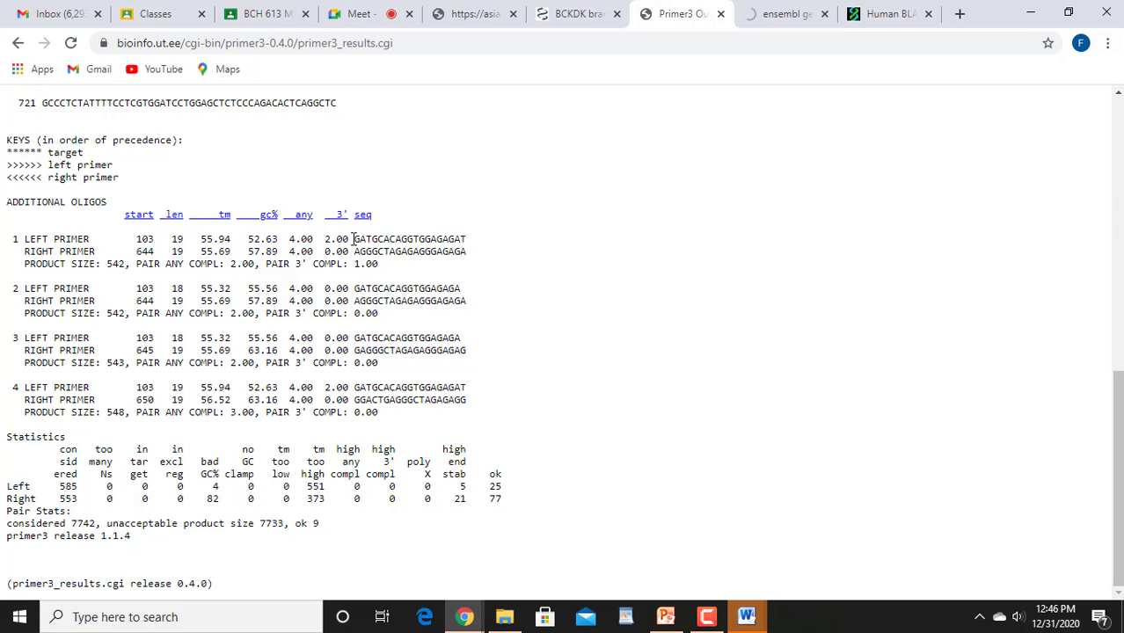
left_click_drag(353, 239, 470, 248)
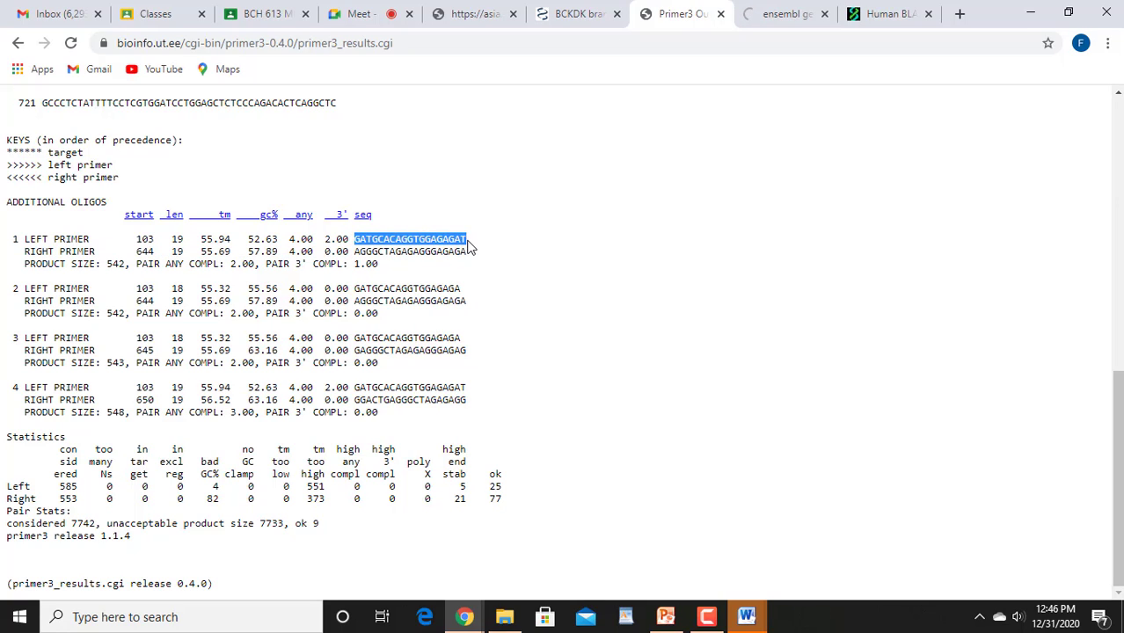
left_click(475, 283)
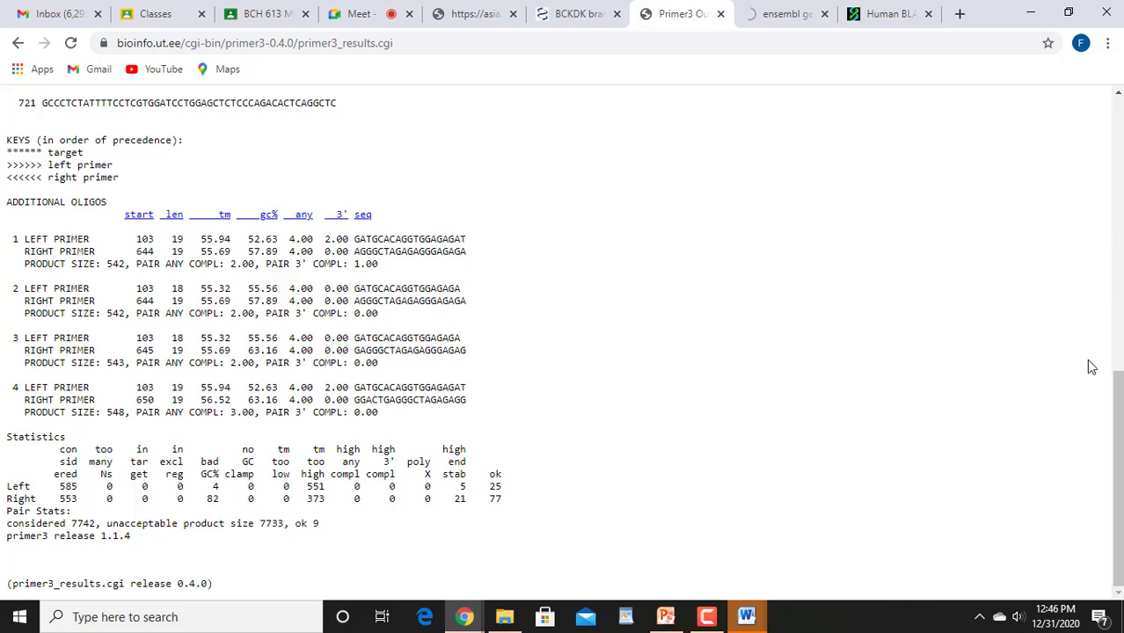
mouse_move(1119, 432)
left_mouse_down()
mouse_move(1118, 165)
mouse_move(1119, 411)
left_mouse_up()
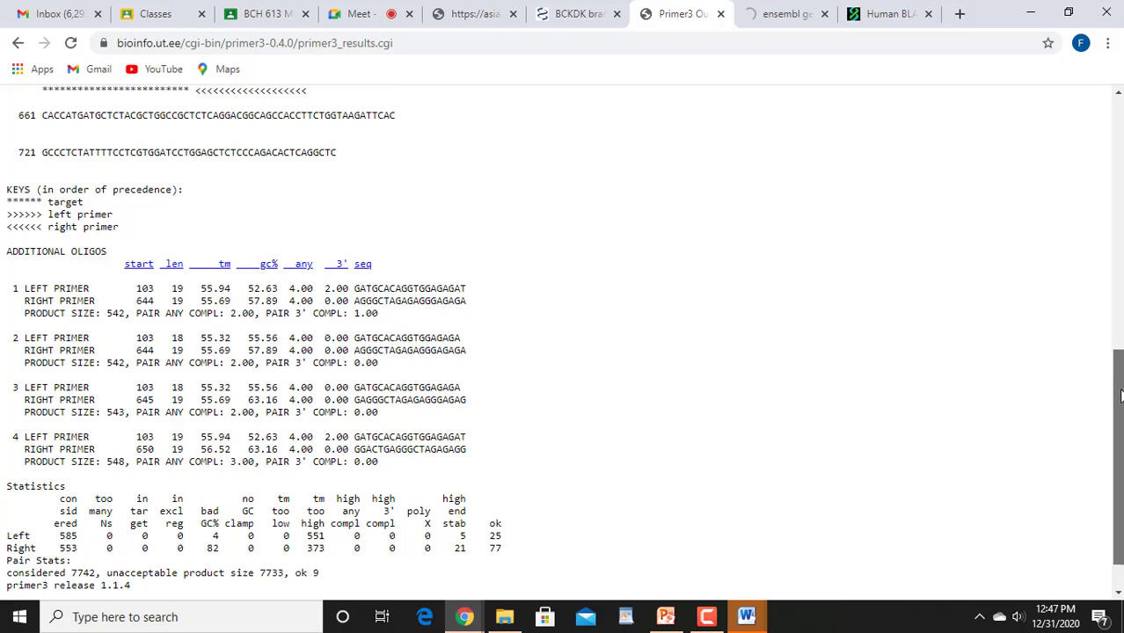
left_click_drag(1119, 396, 1119, 421)
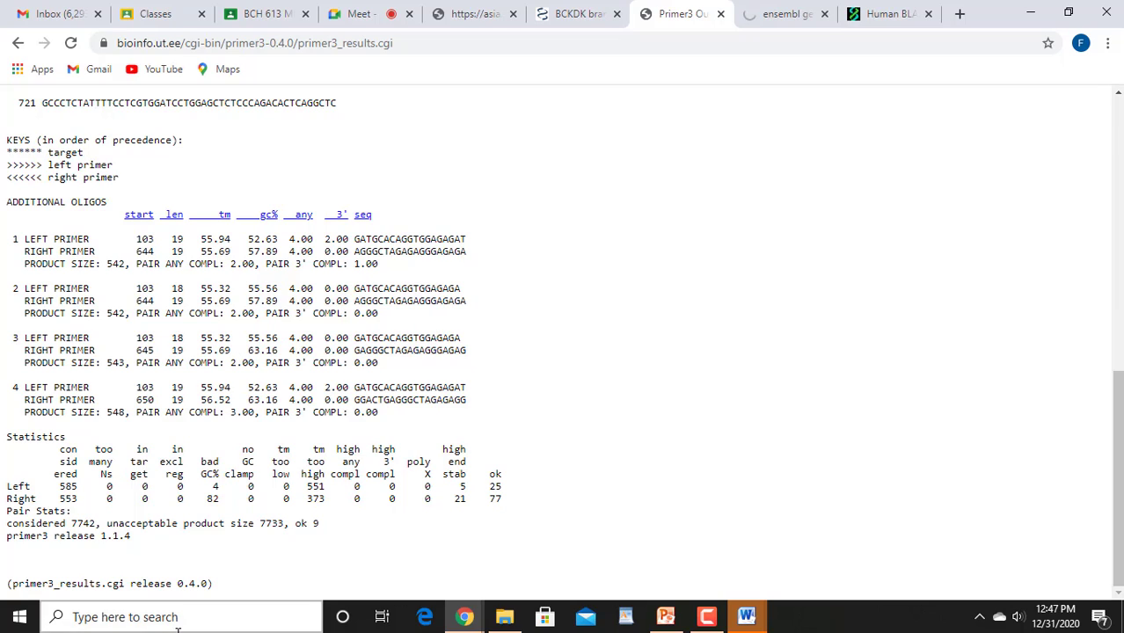
left_click(710, 620)
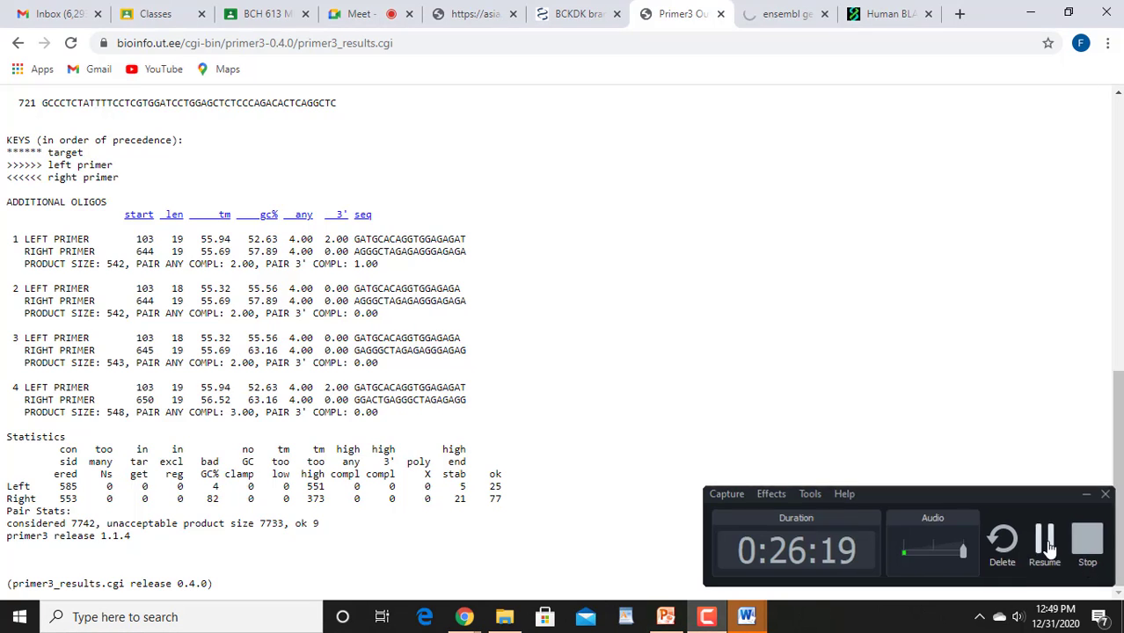
left_click(1046, 546)
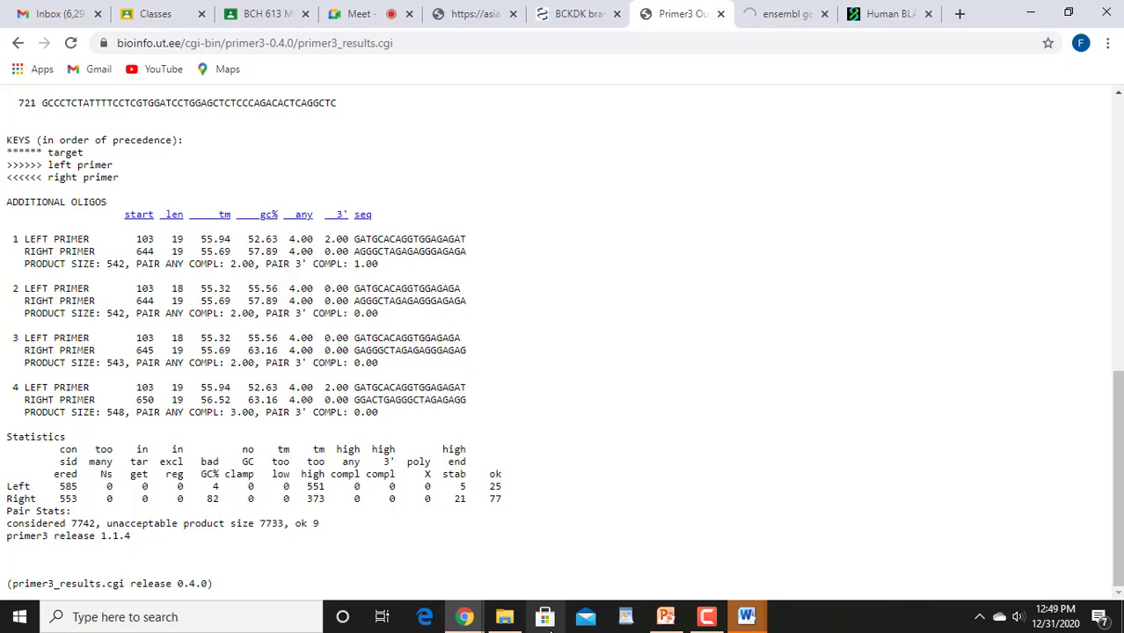
left_click(705, 618)
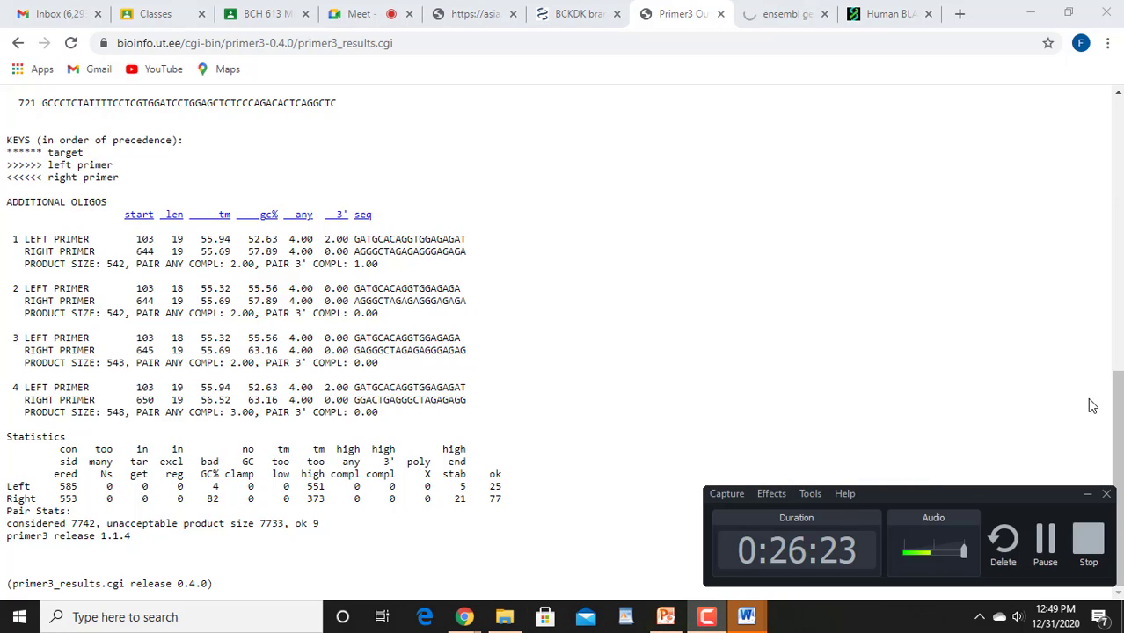
- Minimize the screen recorder, review the additional primer pairs and statistics in the Primer3 output, and return to the main primer pair
left_click(1087, 498)
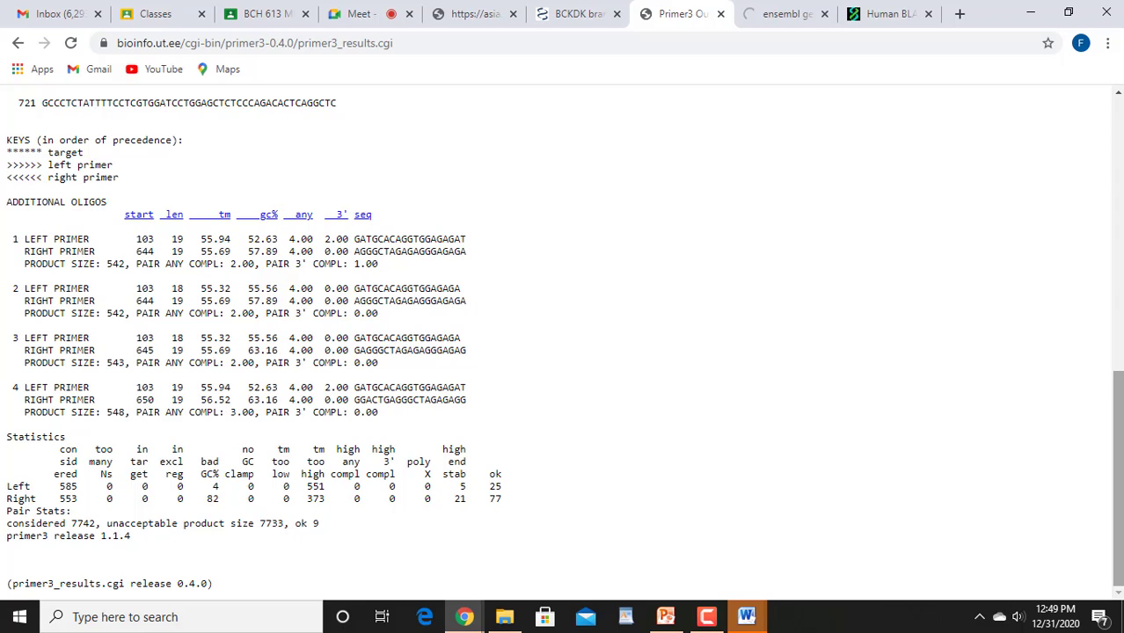
left_click_drag(1118, 479, 1118, 460)
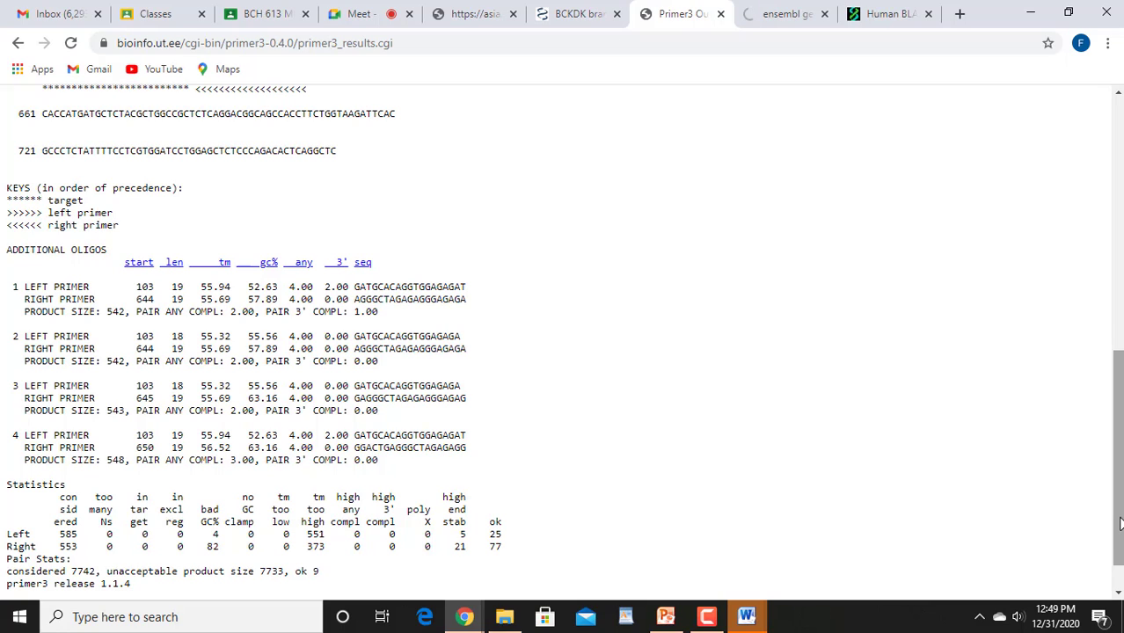
scroll(1120, 524, "down", 1)
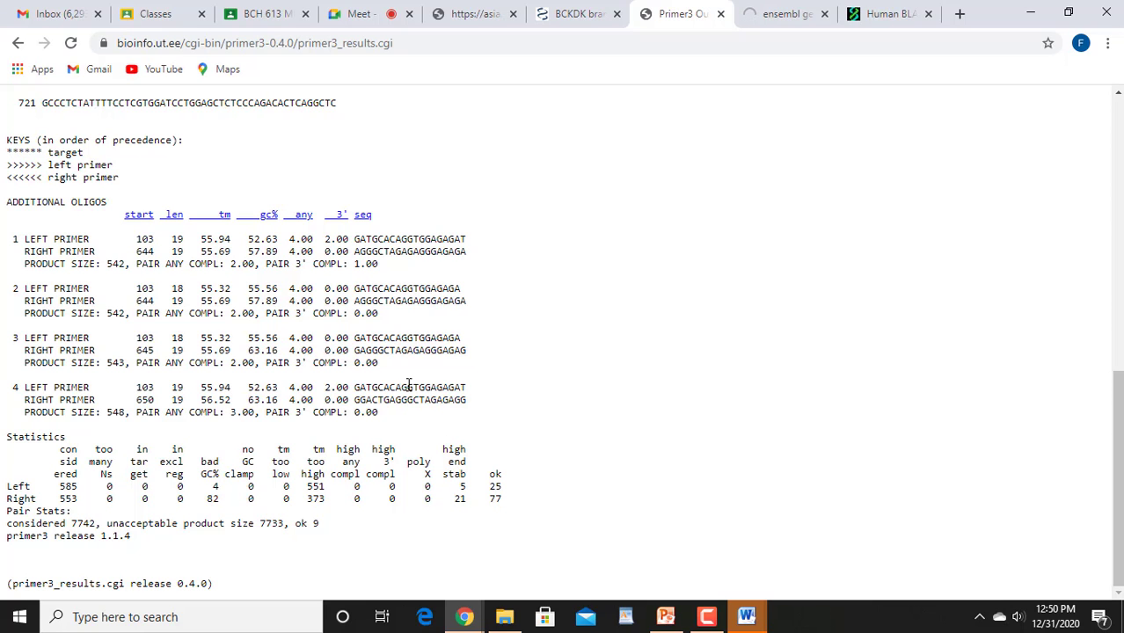
left_click_drag(1119, 449, 1119, 176)
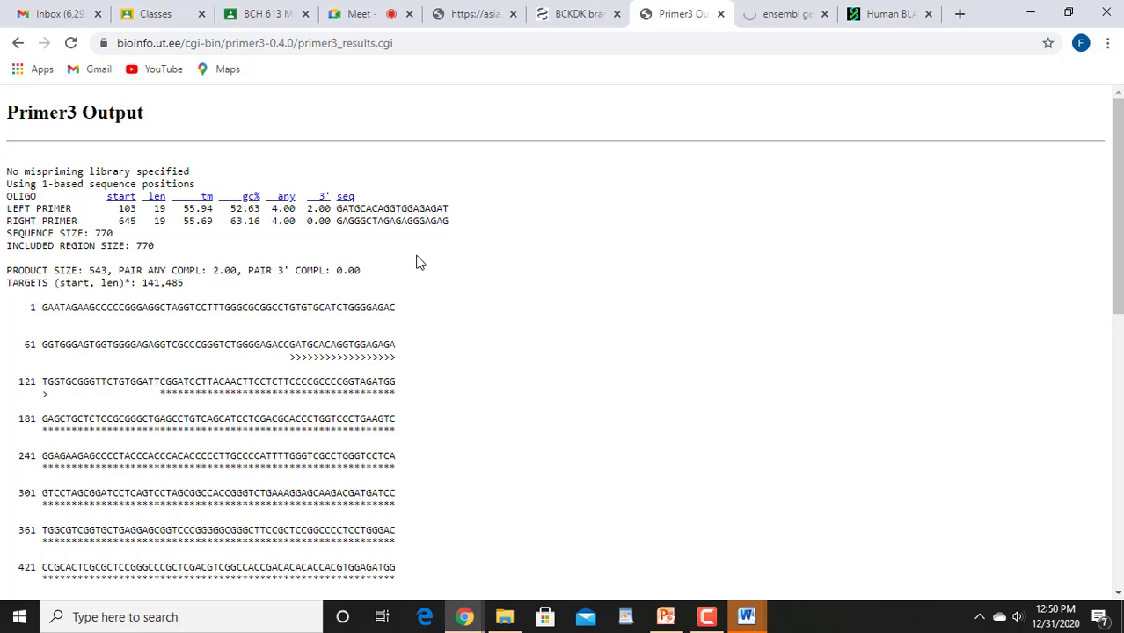
- Check the BLAT search page and copy the main left primer sequence GATGCACAGGTGGAGAGAT from the Primer3 output
left_click(887, 13)
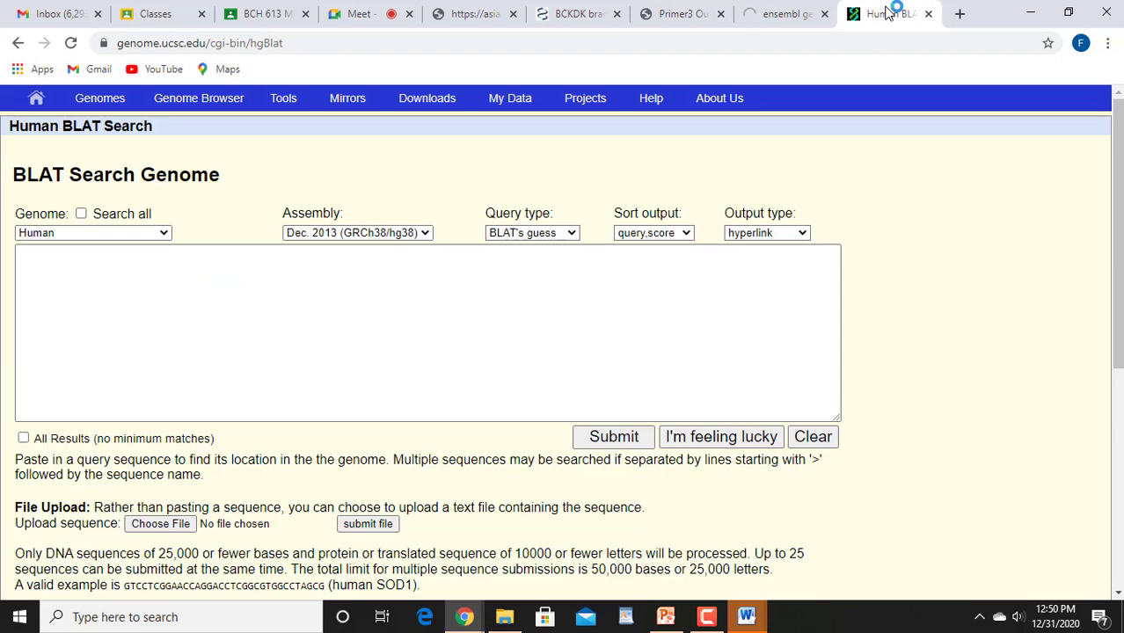
left_click(435, 310)
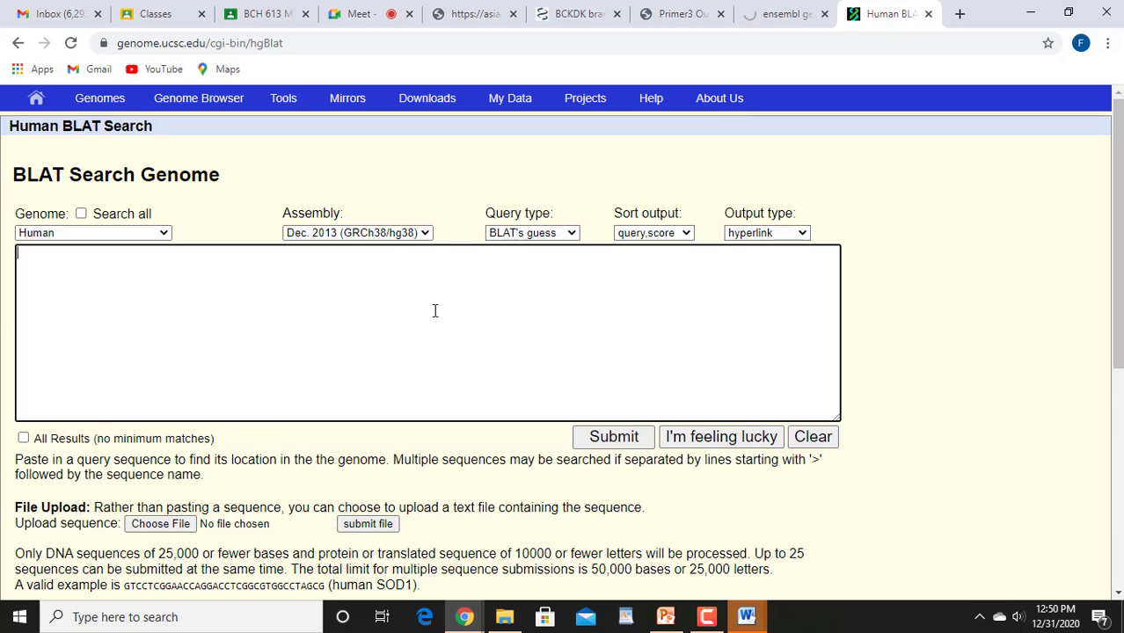
left_click(678, 15)
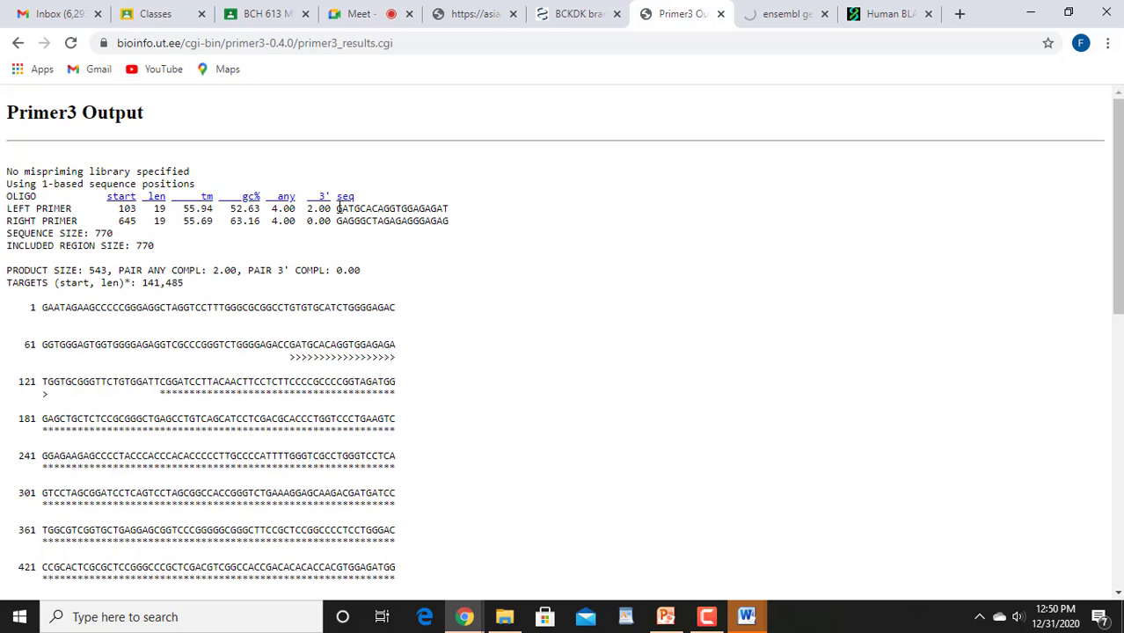
left_click_drag(338, 209, 450, 221)
key("ctrl+c")
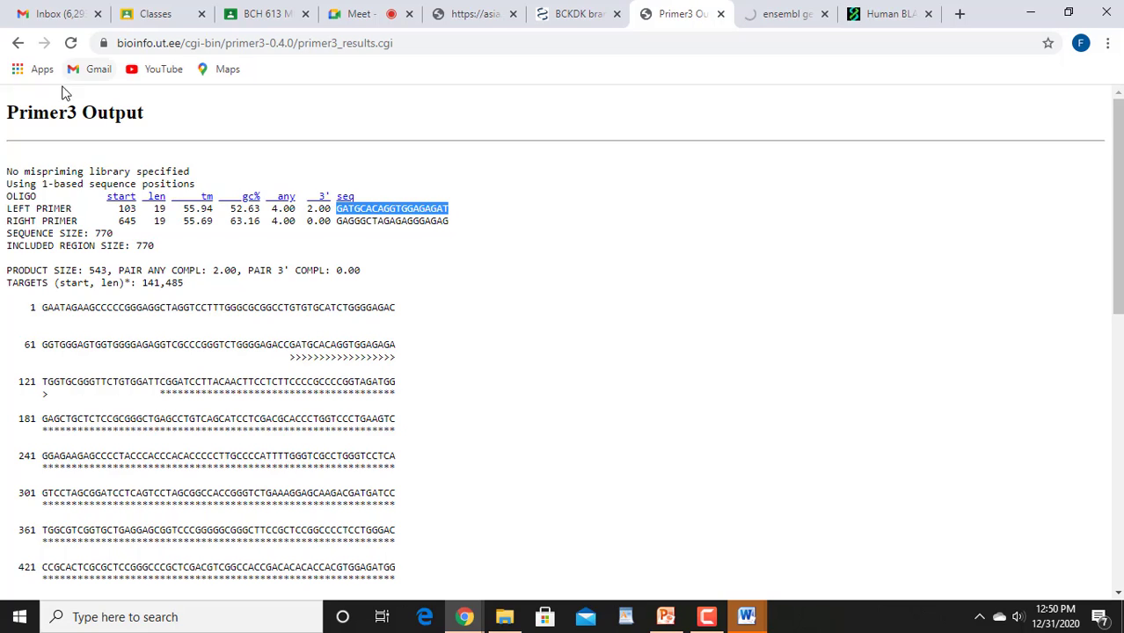
- Configure the BLAT search for the Human genome, assembly Dec. 2013 (GRCh38/hg38) and query type BLAT's guess
left_click(890, 16)
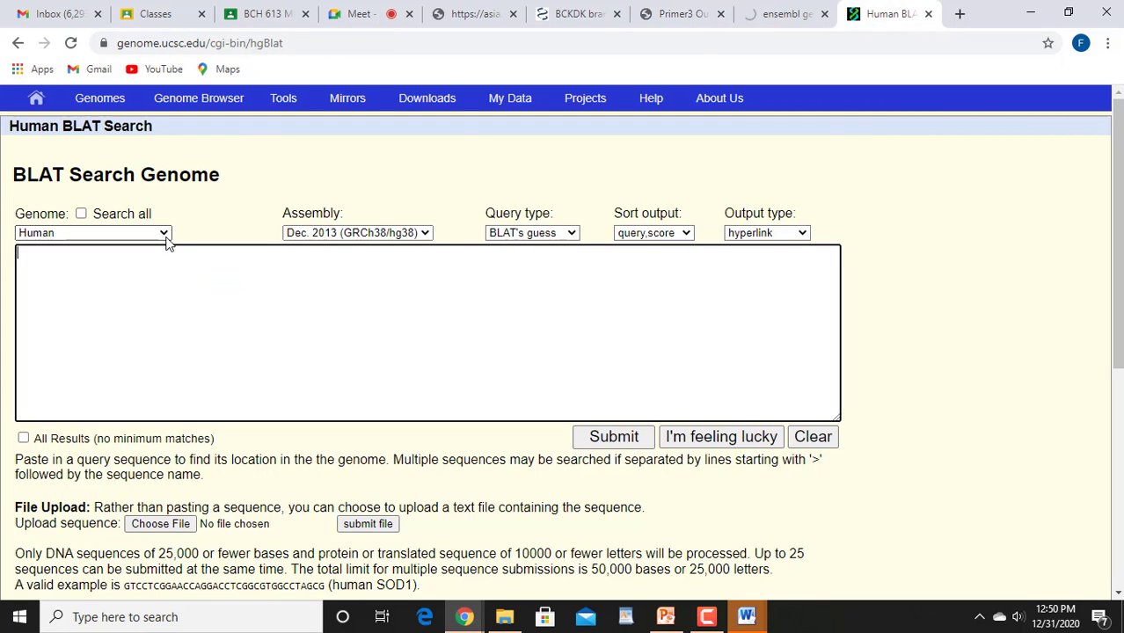
left_click(119, 233)
left_click(118, 249)
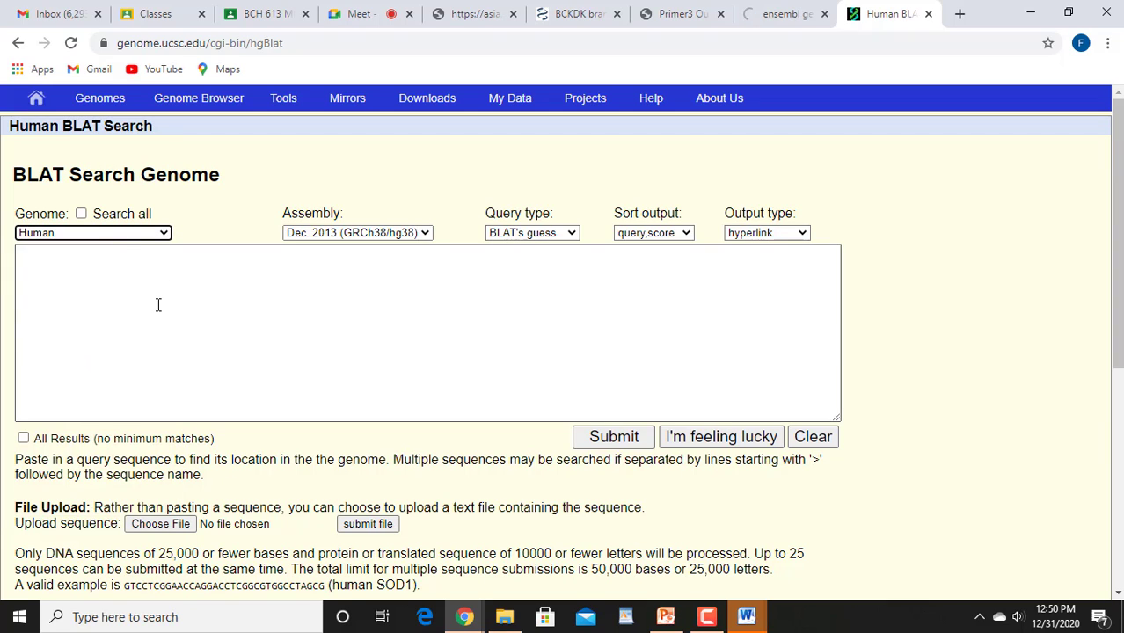
left_click(423, 236)
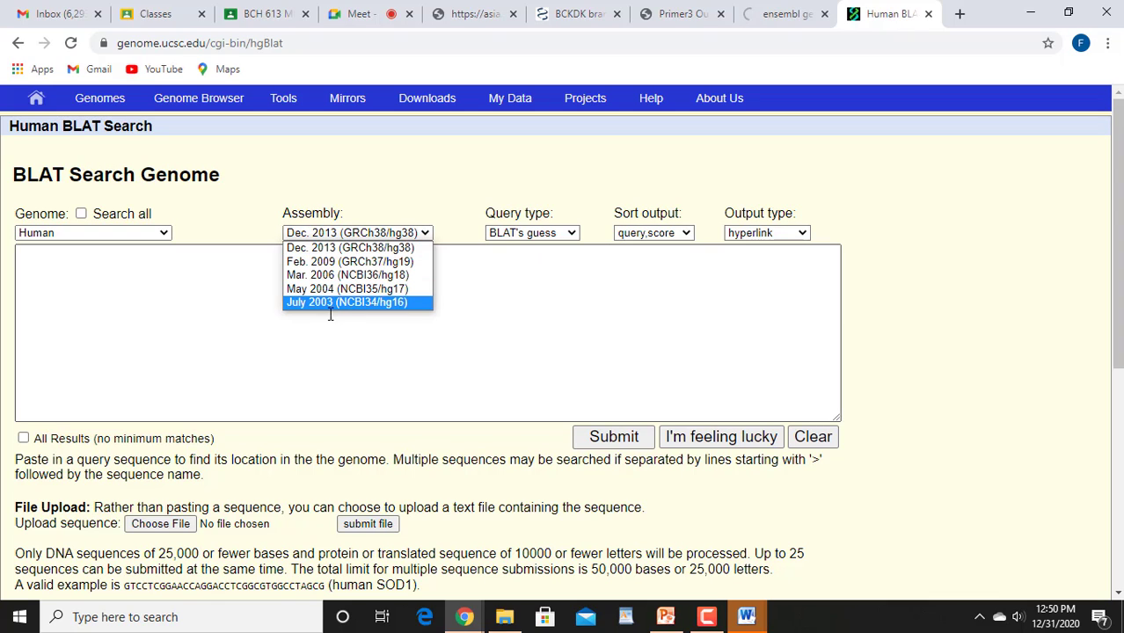
left_click(325, 251)
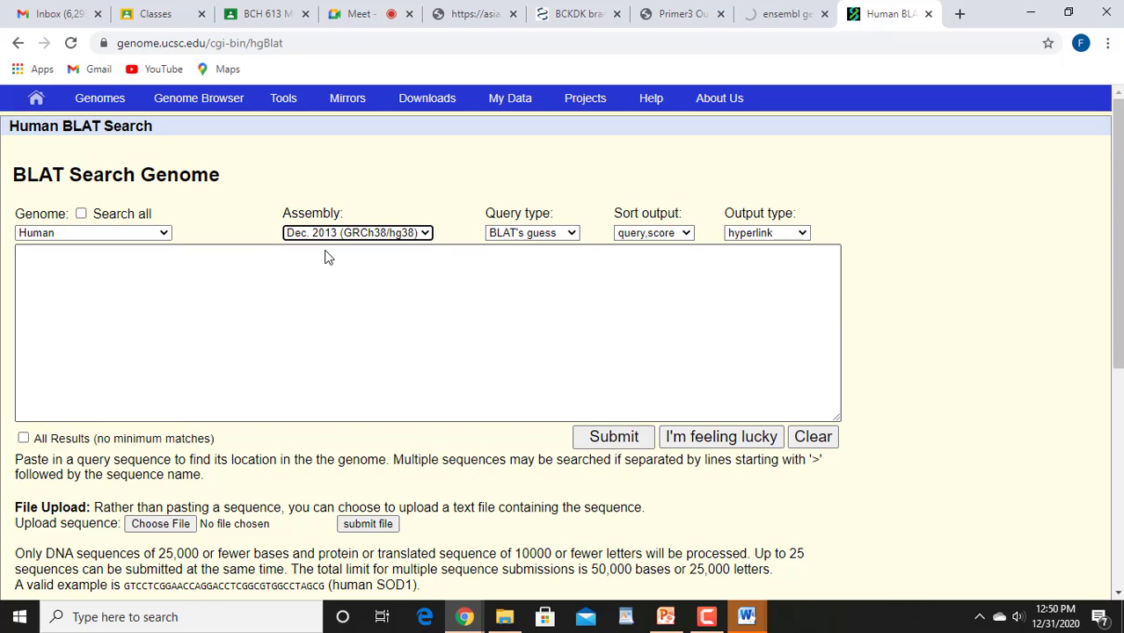
left_click(572, 234)
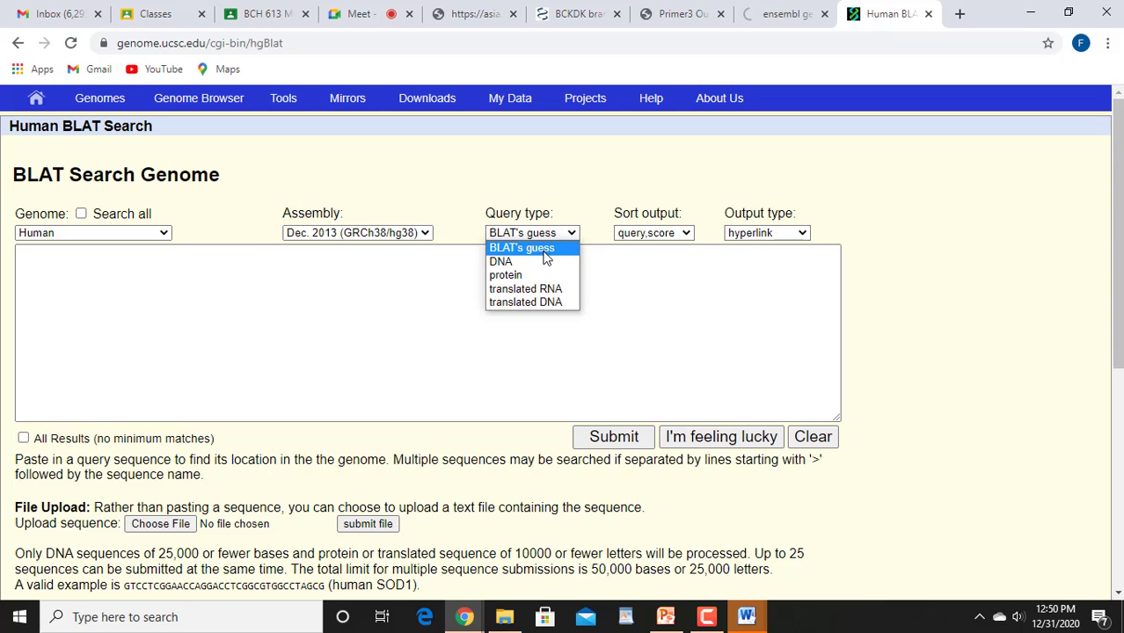
left_click(545, 254)
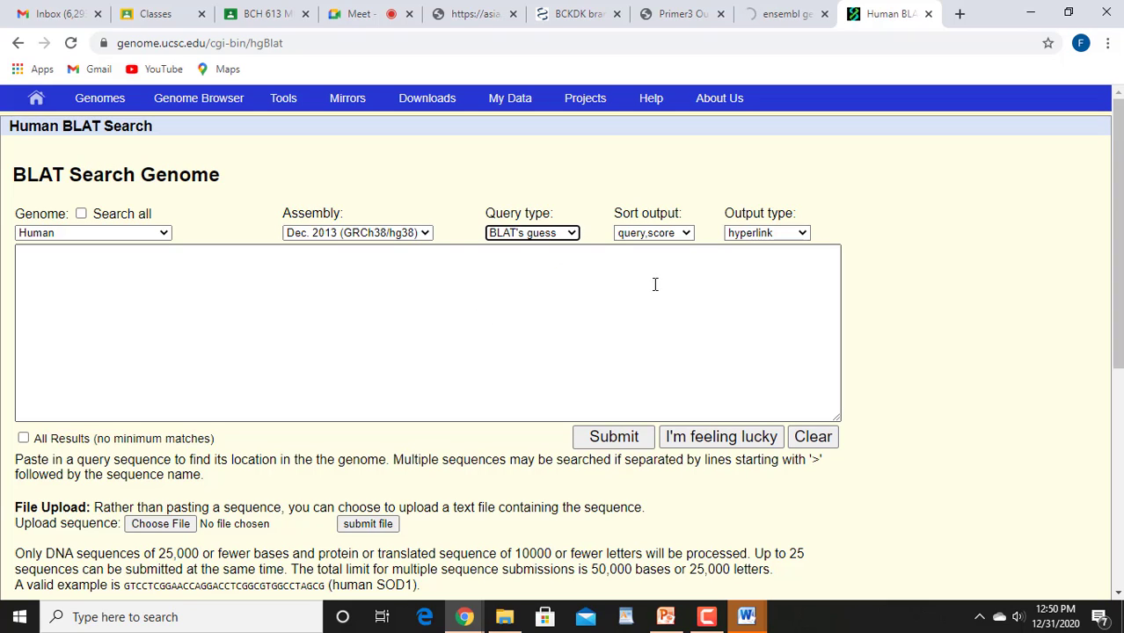
- Paste the left primer GATGCACAGGTGGAGAGAT as the BLAT query and submit the search
left_click(194, 291)
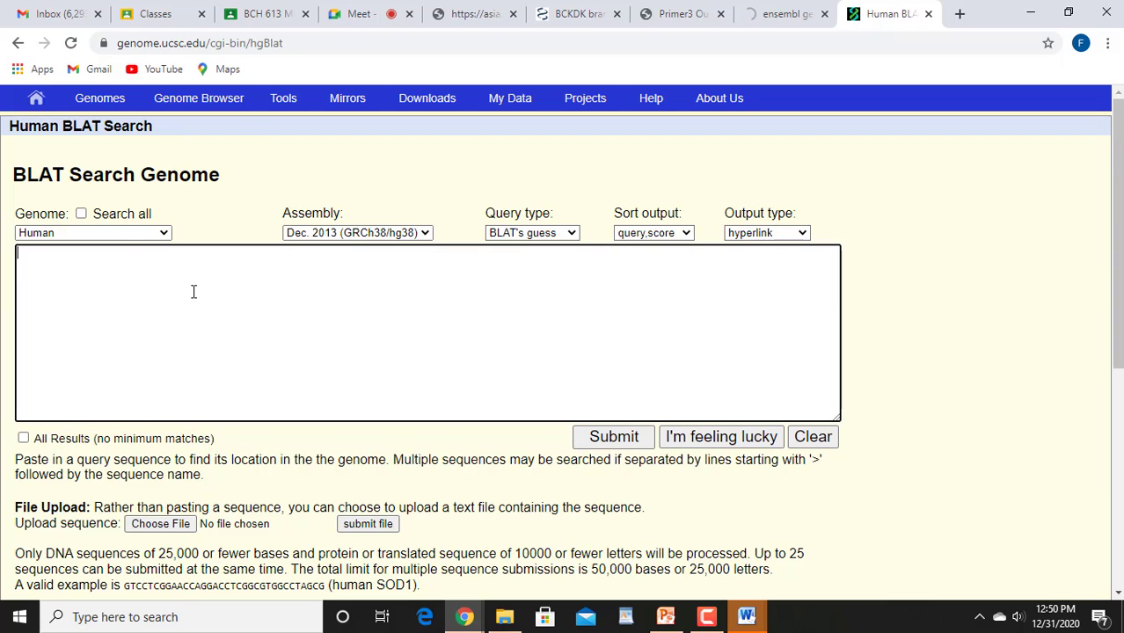
key("ctrl+v")
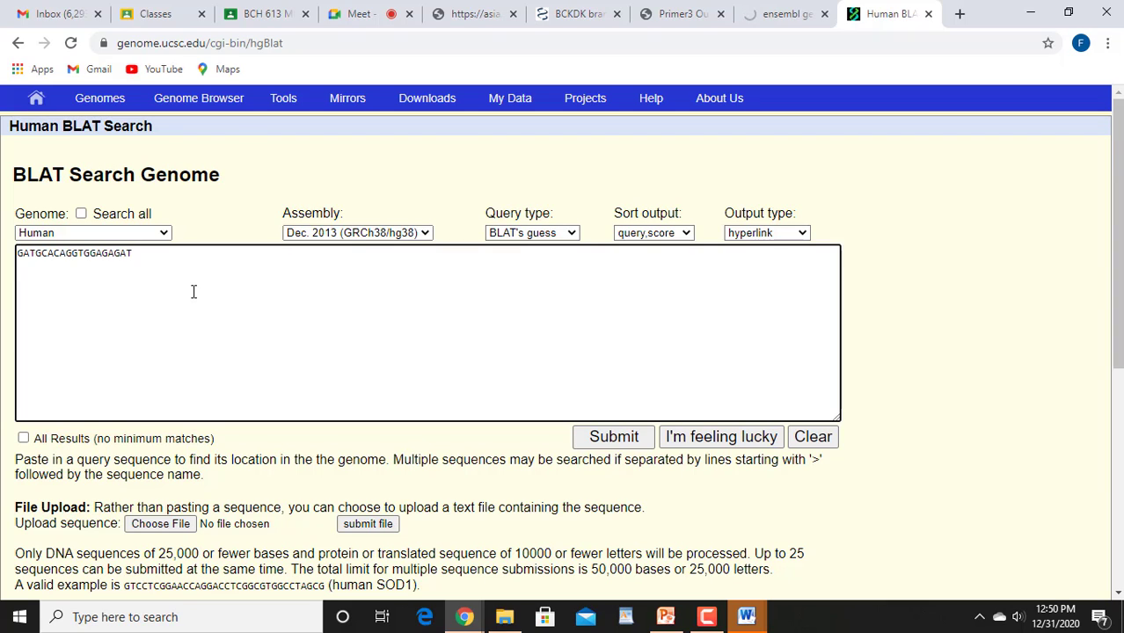
left_click(620, 444)
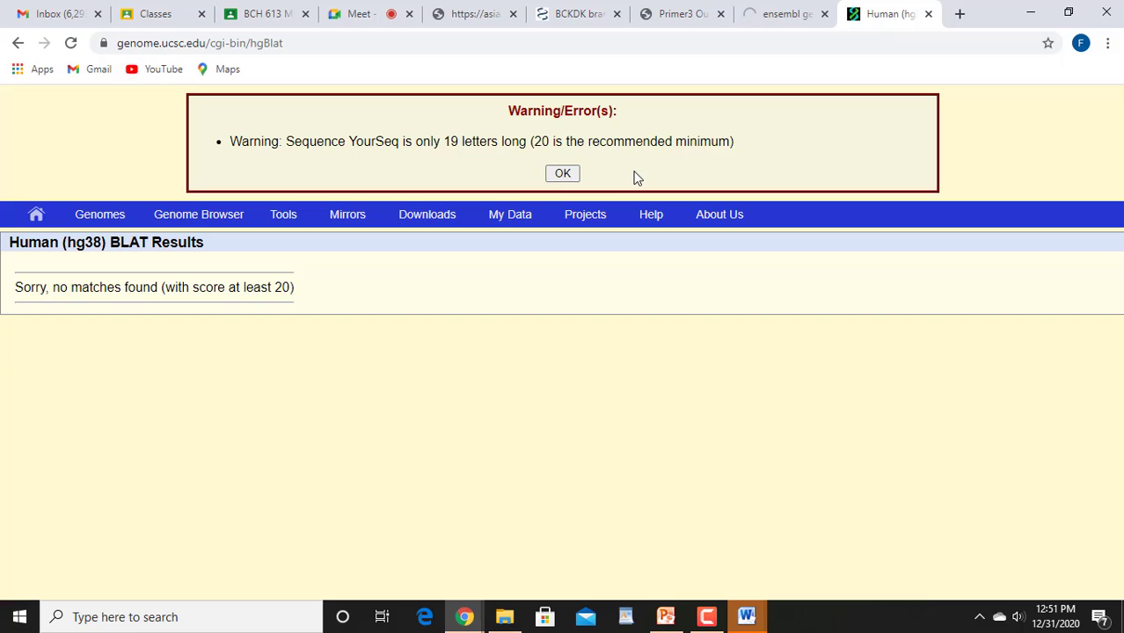
- Return to the Primer3 input form, set the minimum and maximum primer size to 20, and pick primers again
left_click(676, 14)
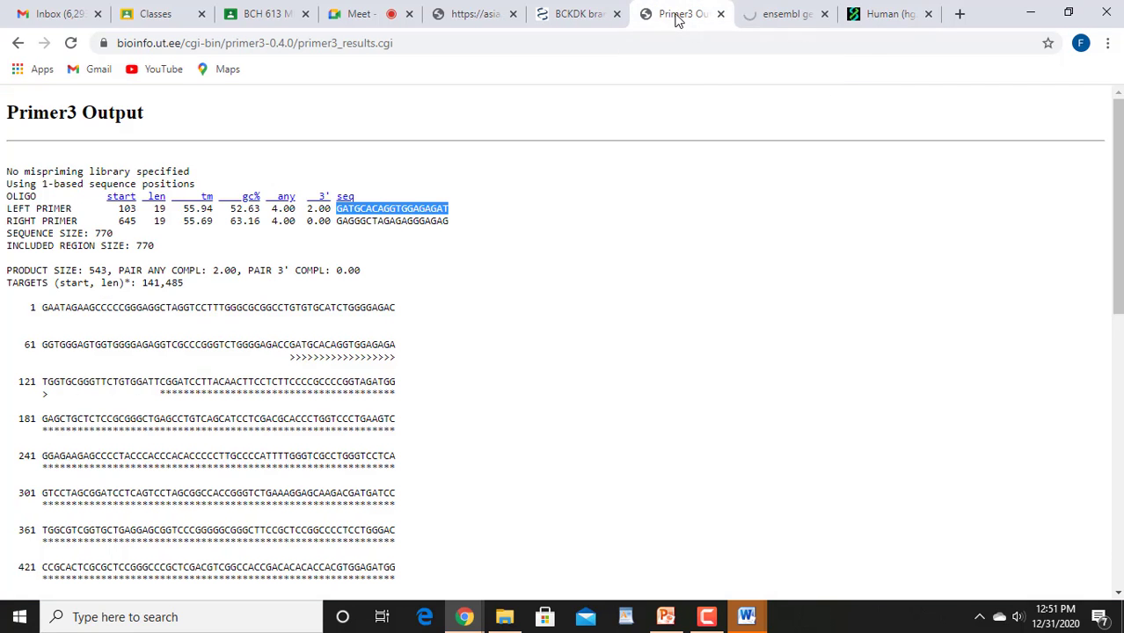
left_click_drag(1119, 163, 1120, 447)
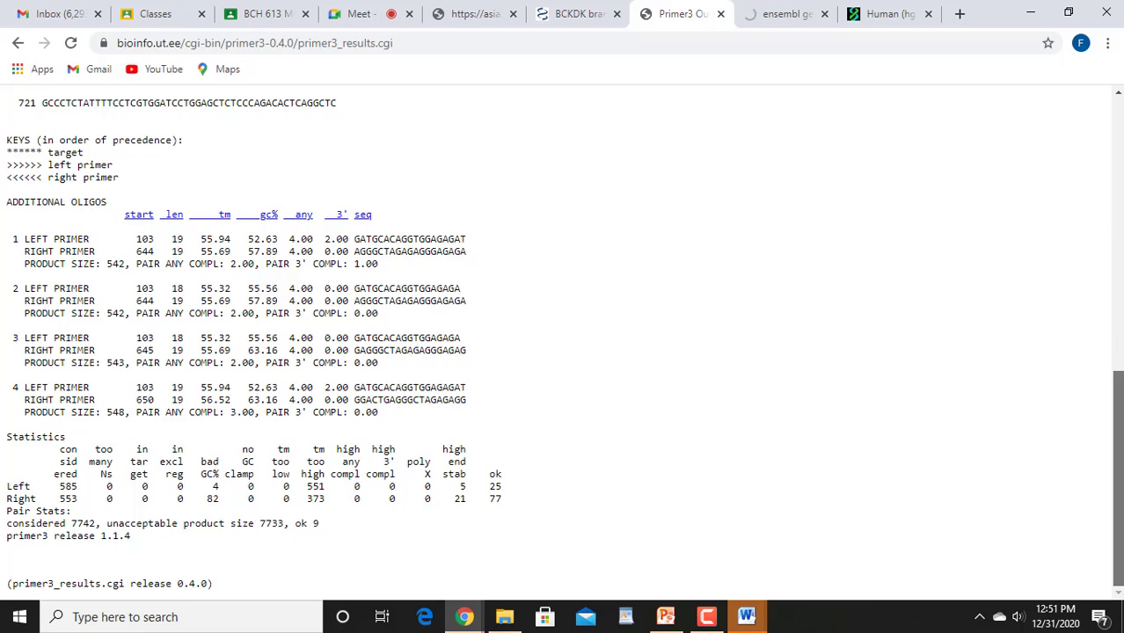
left_click_drag(1121, 447, 1121, 163)
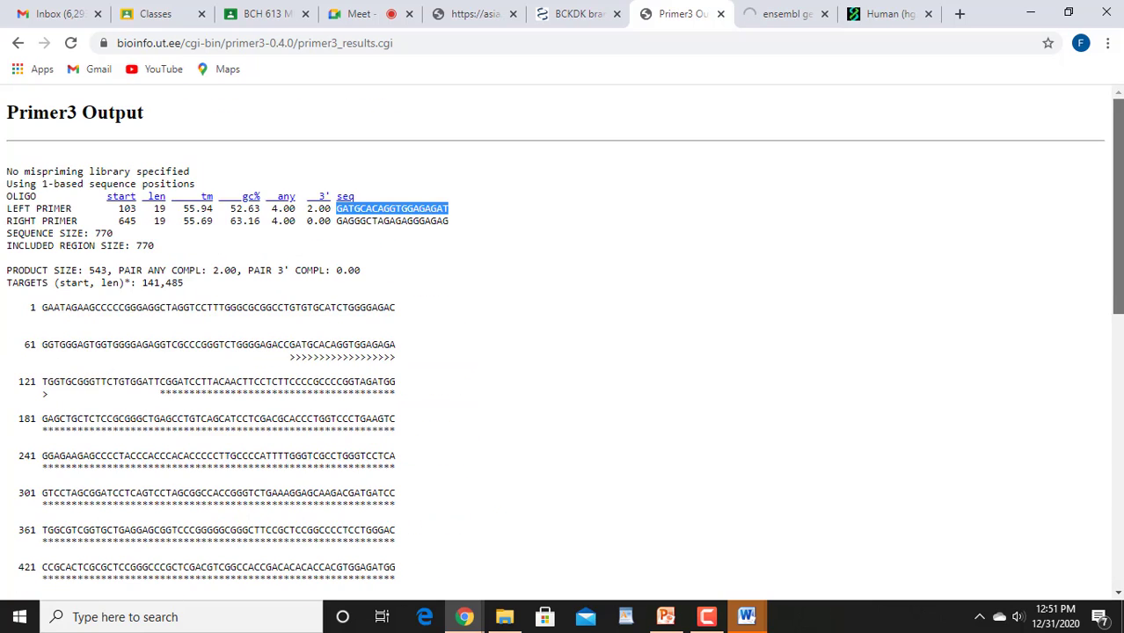
left_click(15, 44)
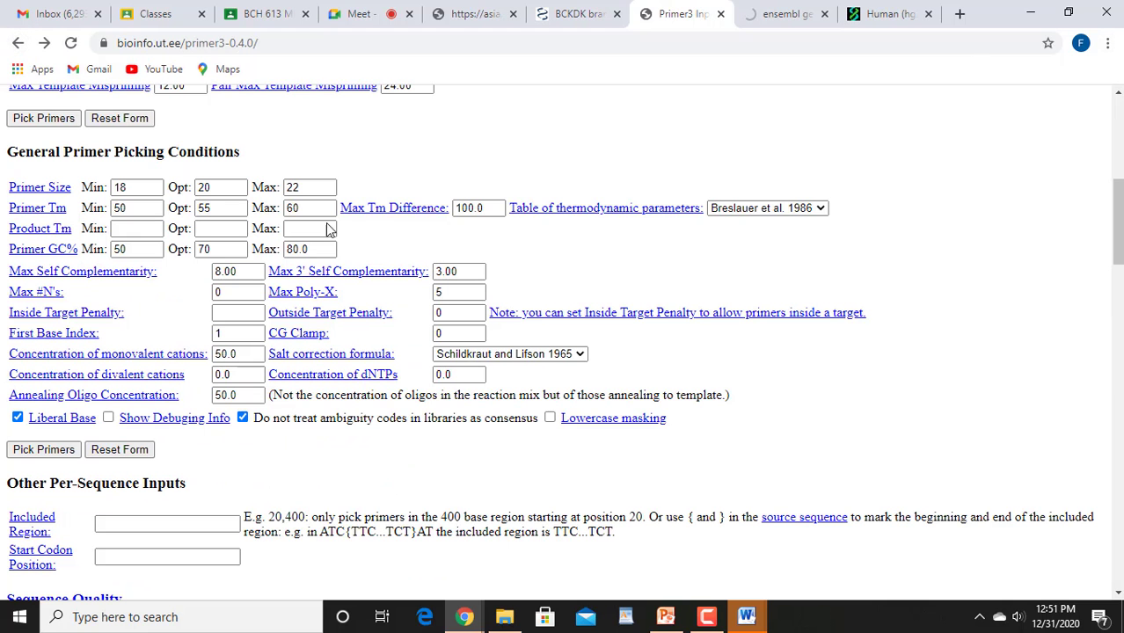
left_click(148, 190)
type("20")
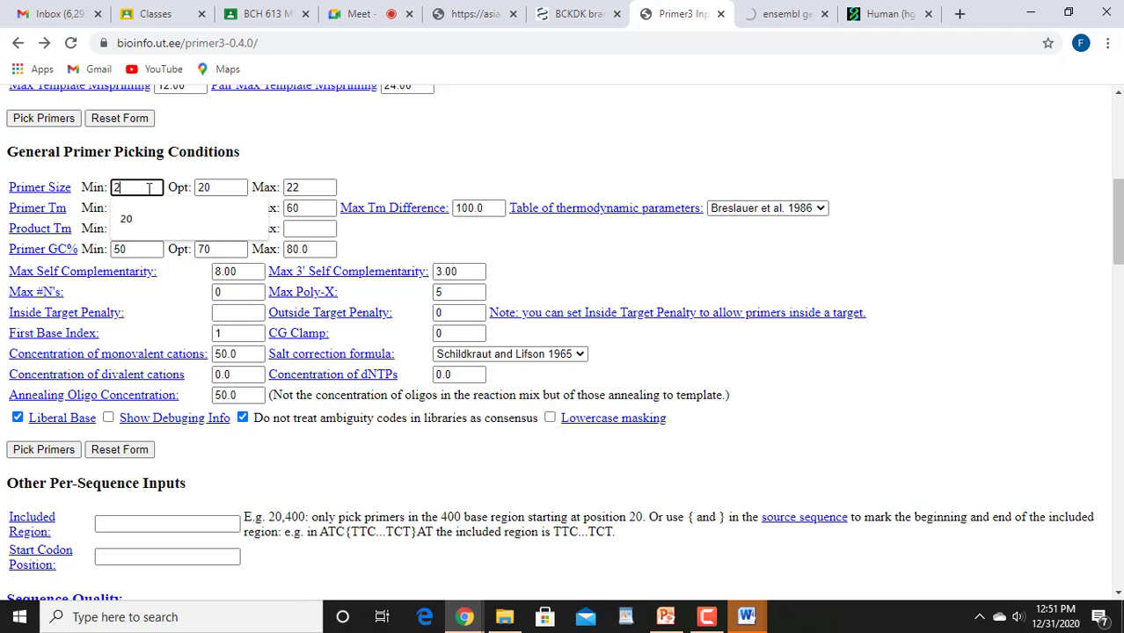
double_click(323, 188)
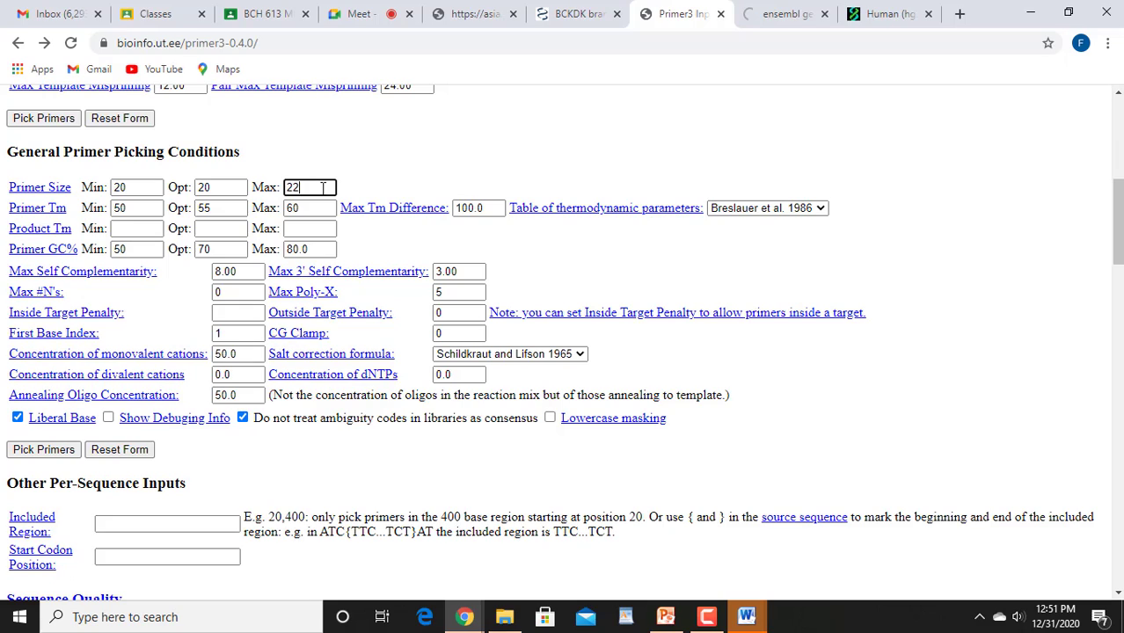
type("20")
left_click(60, 451)
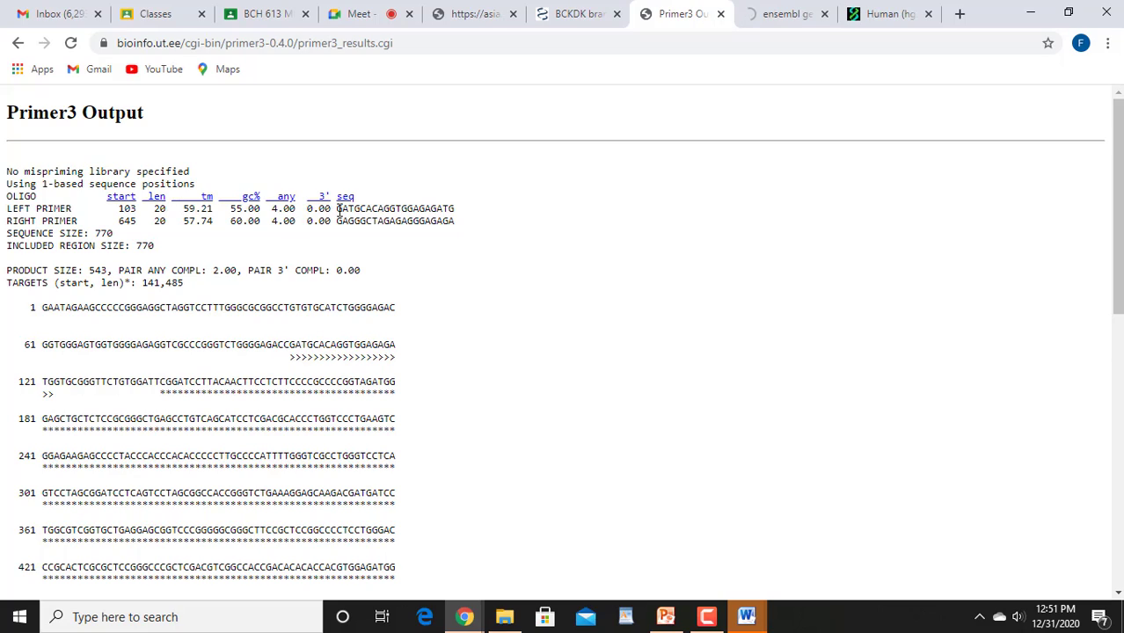
- Copy the new left primer GATGCACAGGTGGAGAGATG, dismiss the BLAT warning, and go back to the BLAT search form
left_click_drag(338, 209, 457, 222)
key("ctrl+c")
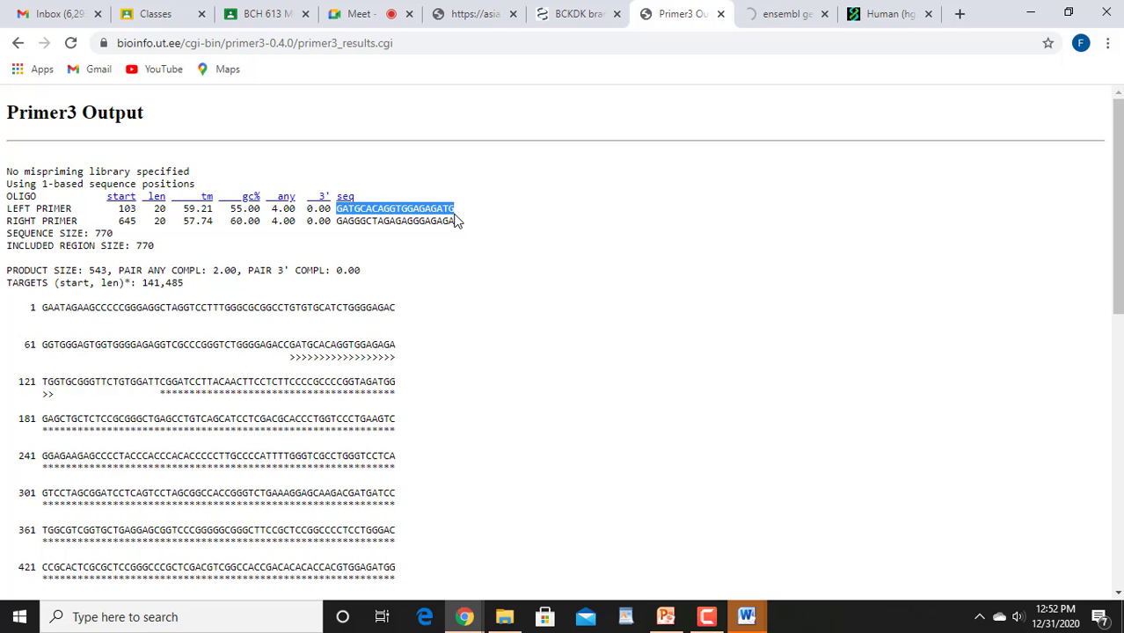
left_click(886, 12)
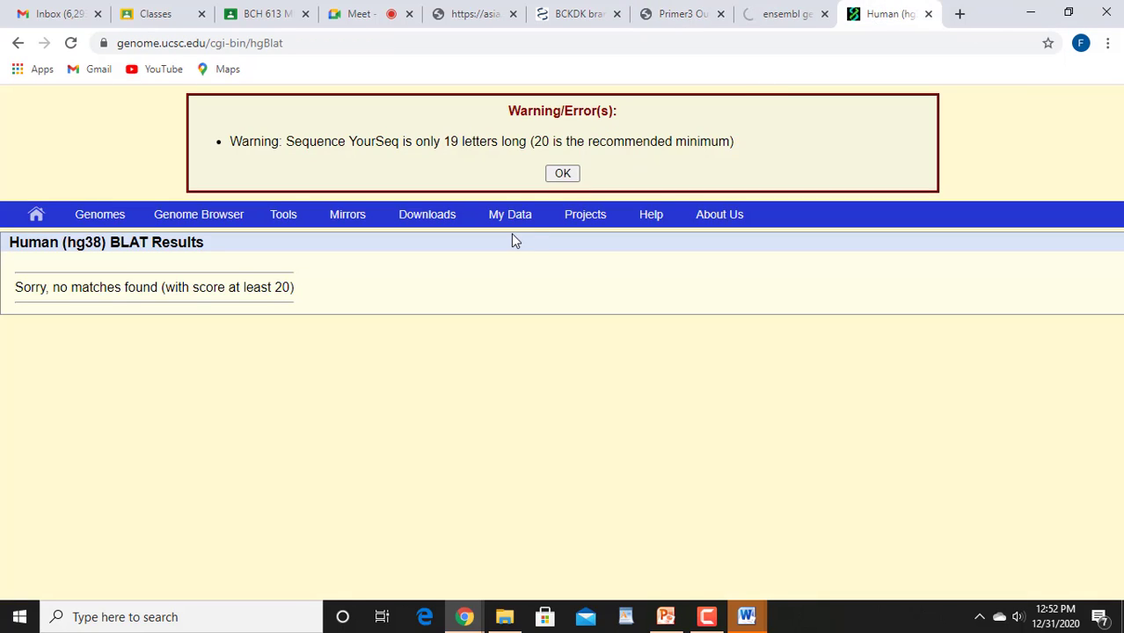
left_click(561, 174)
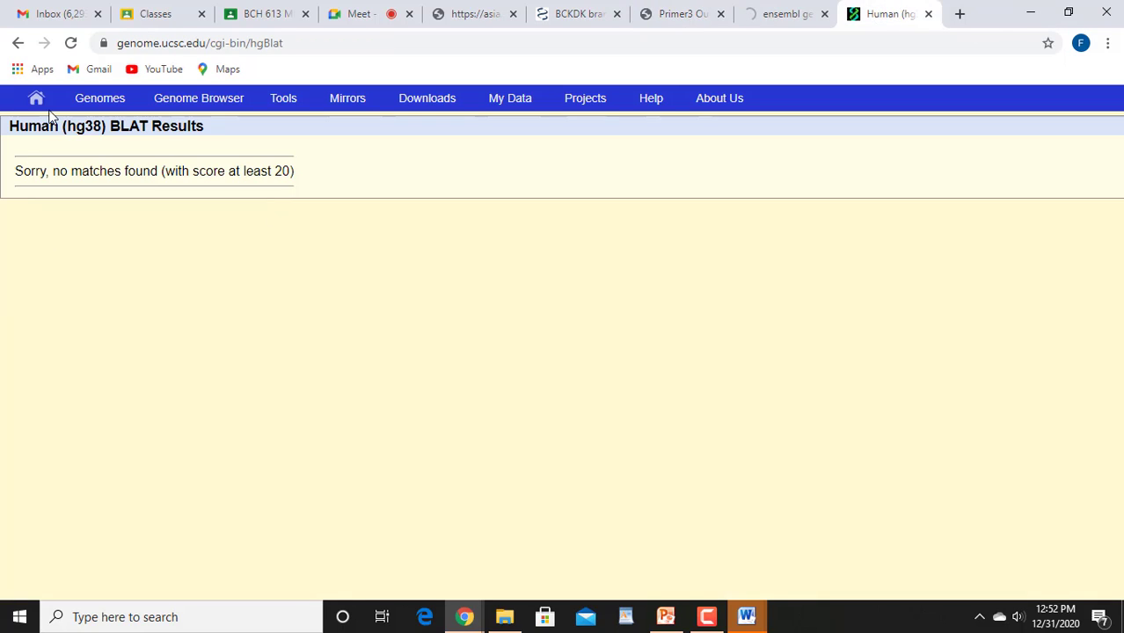
left_click(18, 44)
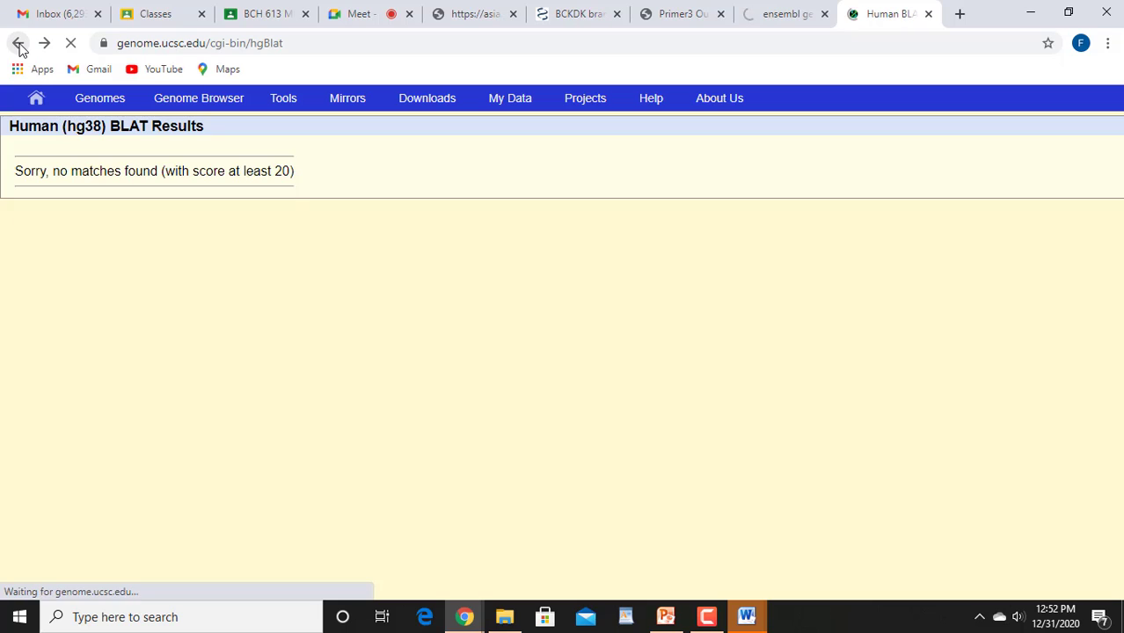
- Replace the old BLAT query with the copied primer sequence GATGCACAGGTGGAGAGATG and submit the search
left_click(157, 261)
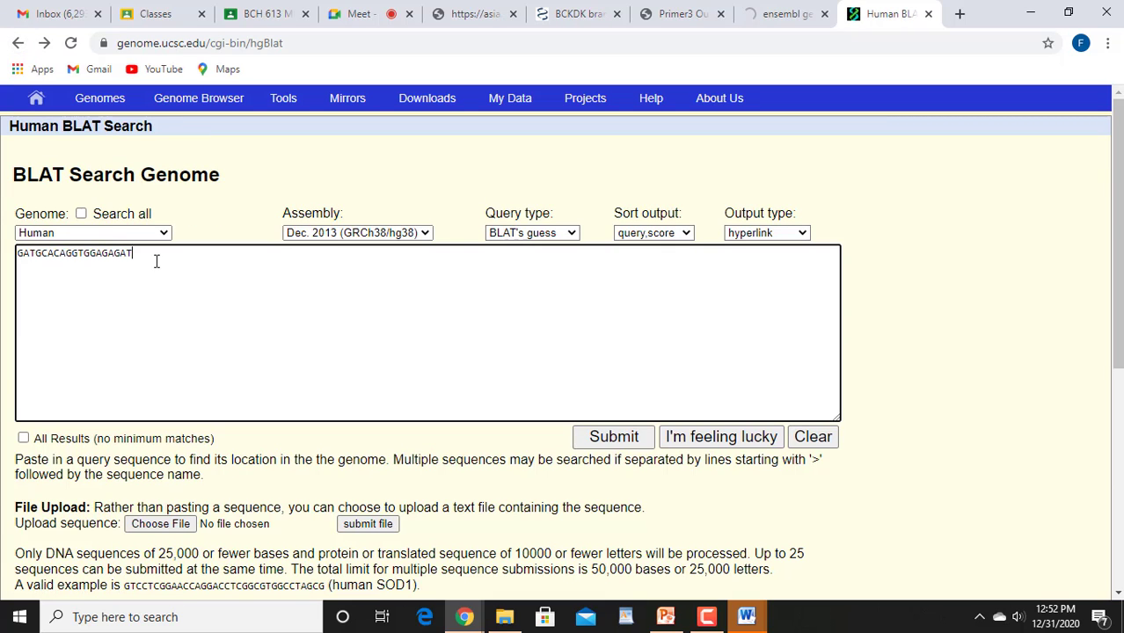
key("BackSpace")
key("BackSpace")
key("BackSpace")
key("BackSpace")
key("BackSpace")
key("BackSpace")
key("BackSpace")
key("BackSpace")
key("BackSpace")
key("BackSpace")
key("BackSpace")
key("BackSpace")
key("BackSpace")
key("BackSpace")
key("BackSpace")
key("BackSpace")
key("BackSpace")
key("BackSpace")
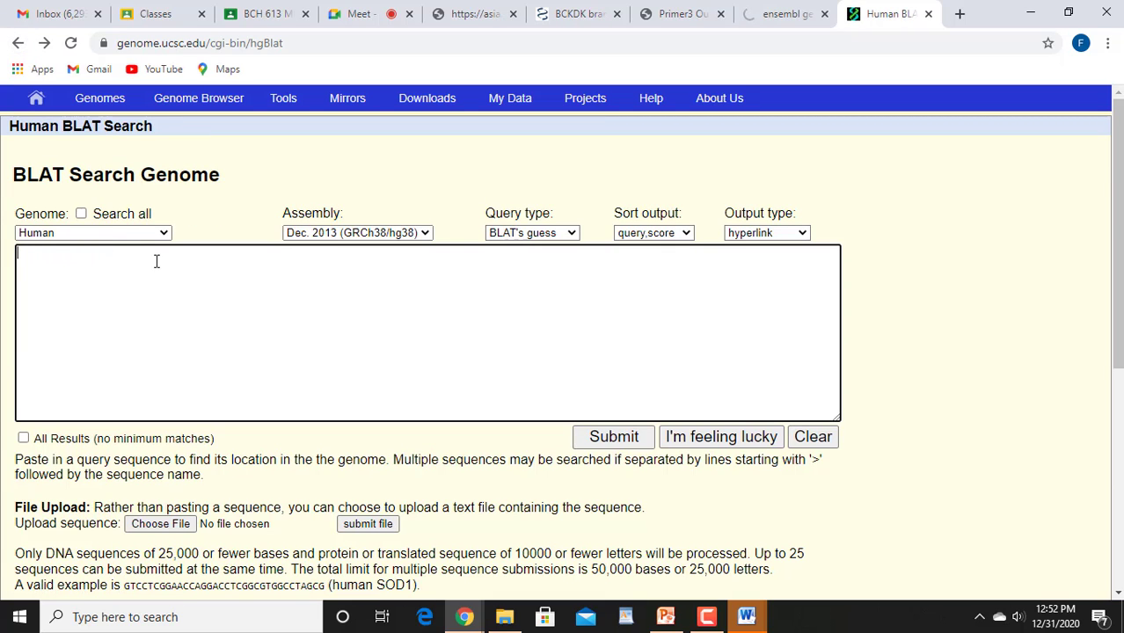
key("ctrl+v")
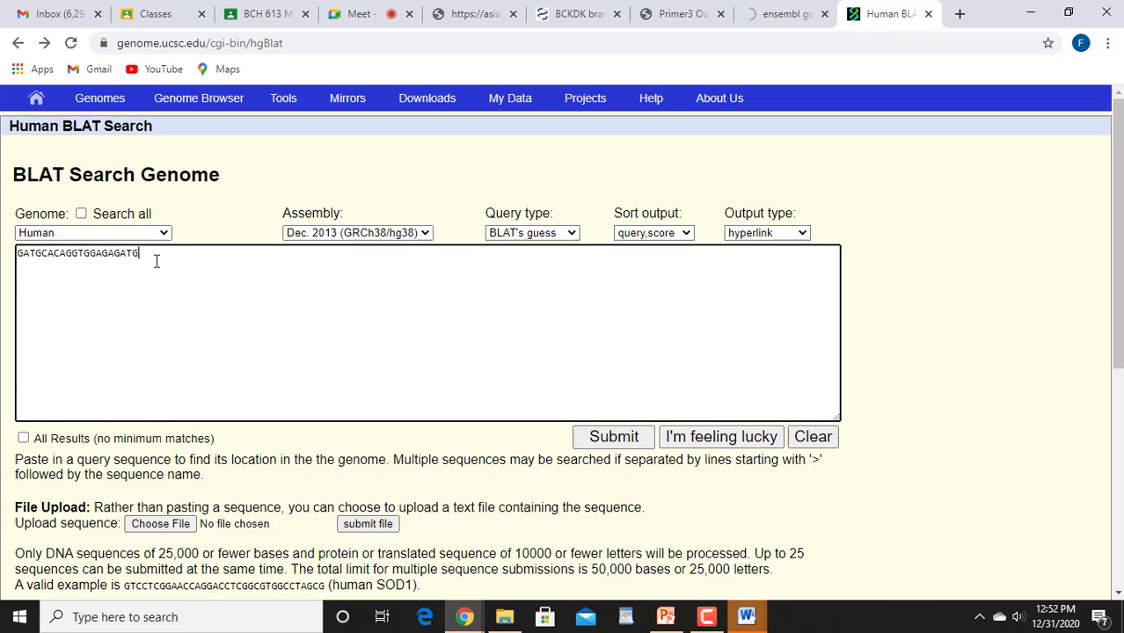
left_click(614, 438)
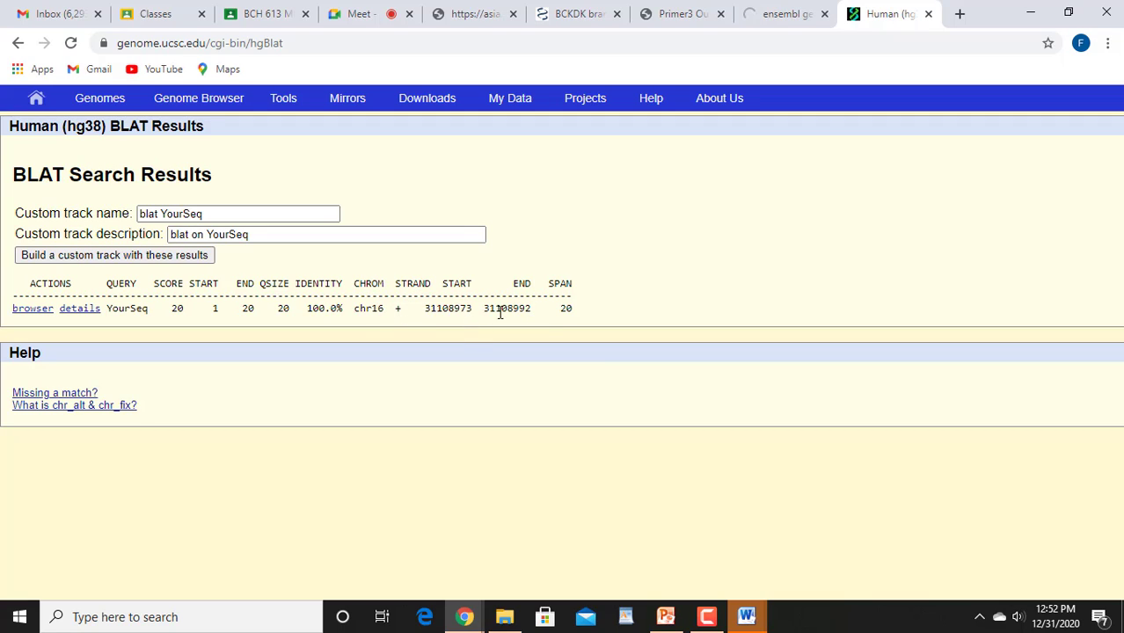
- Examine the genomic start and end coordinates of the match in the BLAT search results
left_click_drag(423, 312, 531, 309)
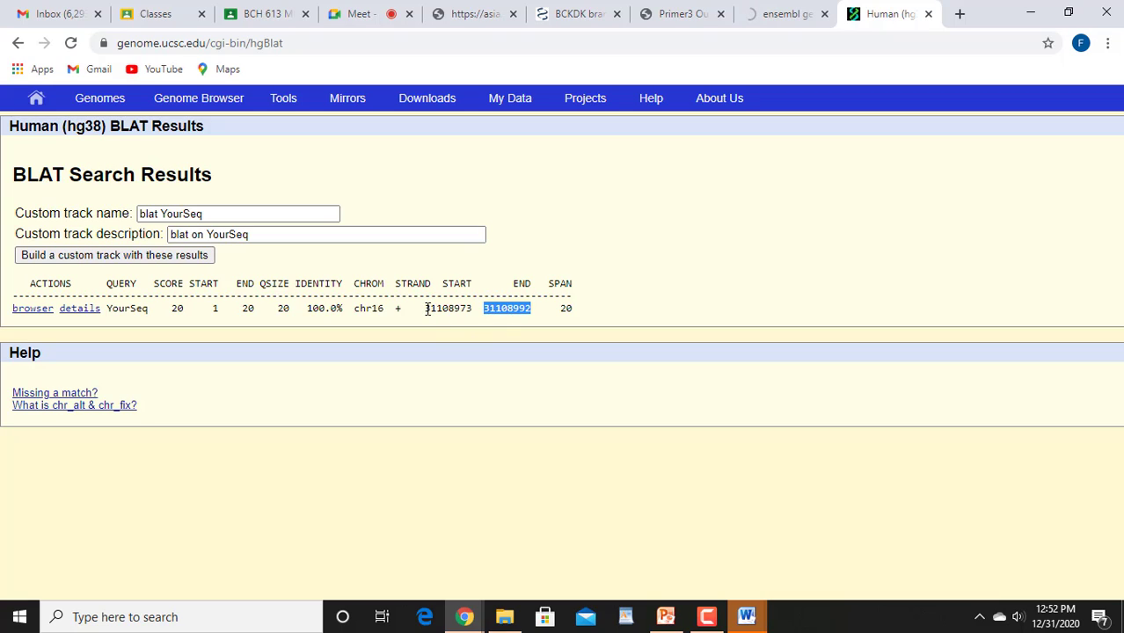
left_click_drag(427, 309, 531, 312)
- Switch to the Ensembl Asia mirror's server status page and reload it
left_click(469, 18)
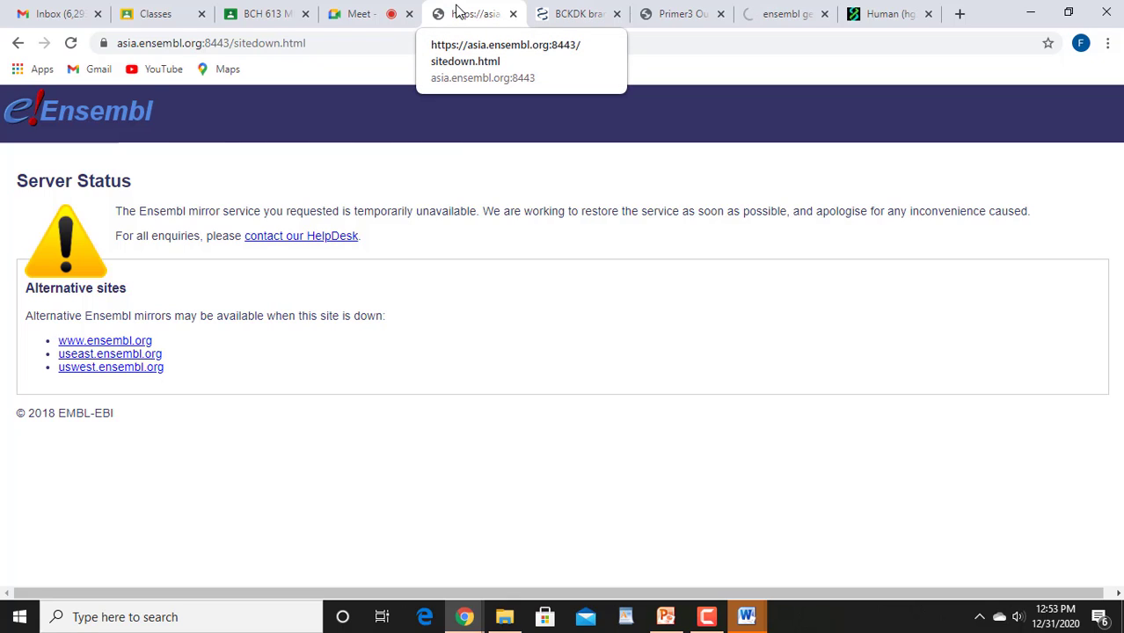
left_click(71, 43)
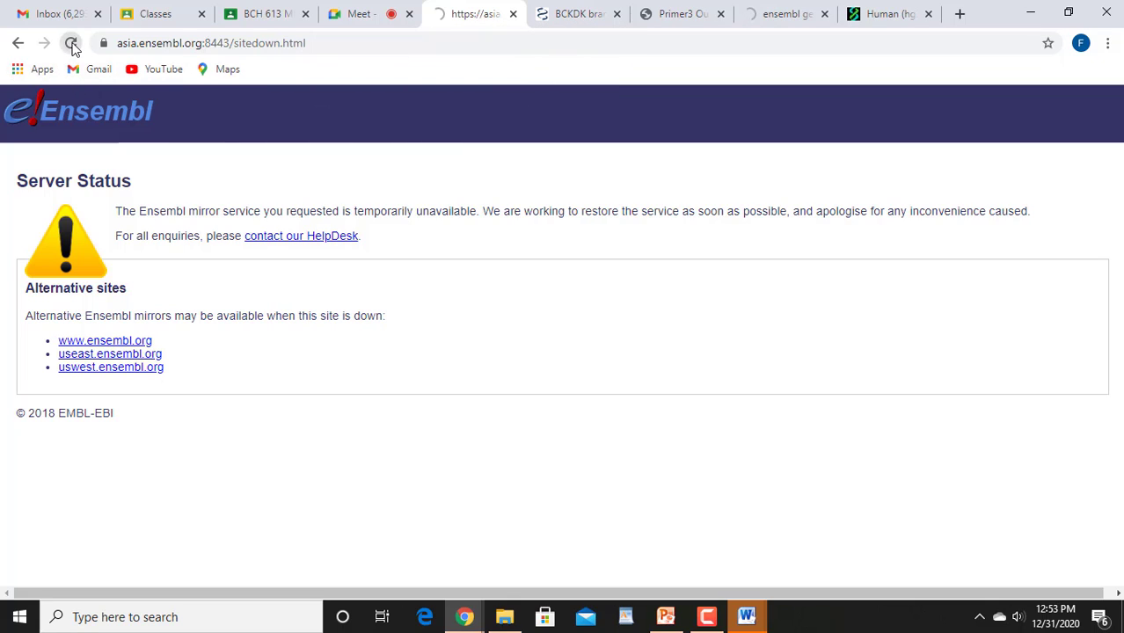
- Reload the Ensembl mirror page, and examine the summary and genomic context of the BCKDK record in NCBI Gene
left_click(71, 43)
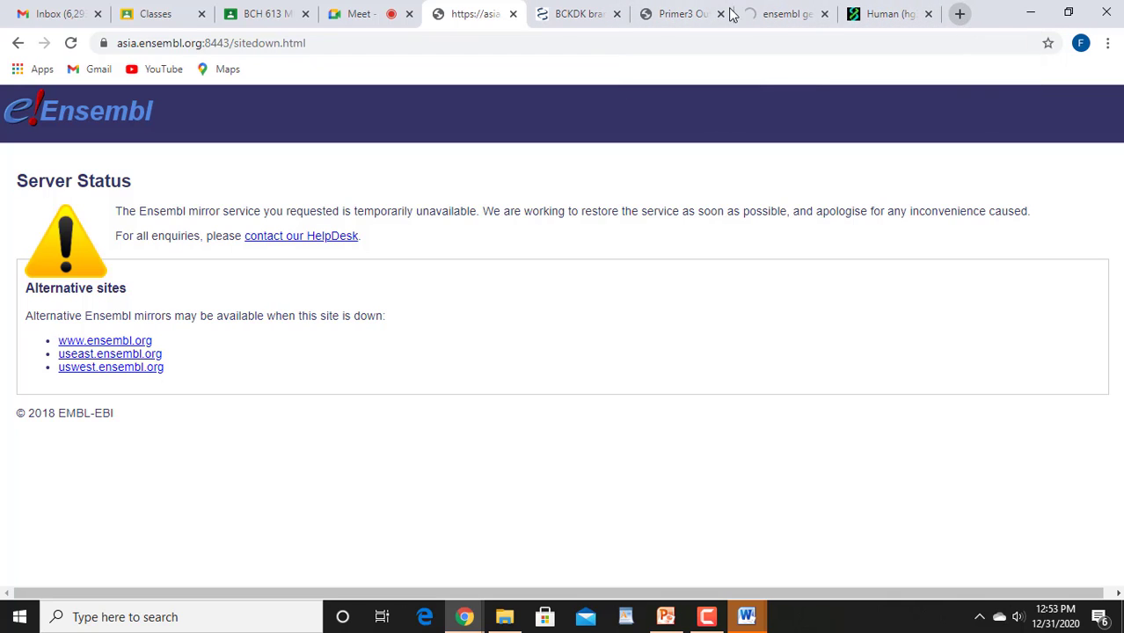
left_click(581, 16)
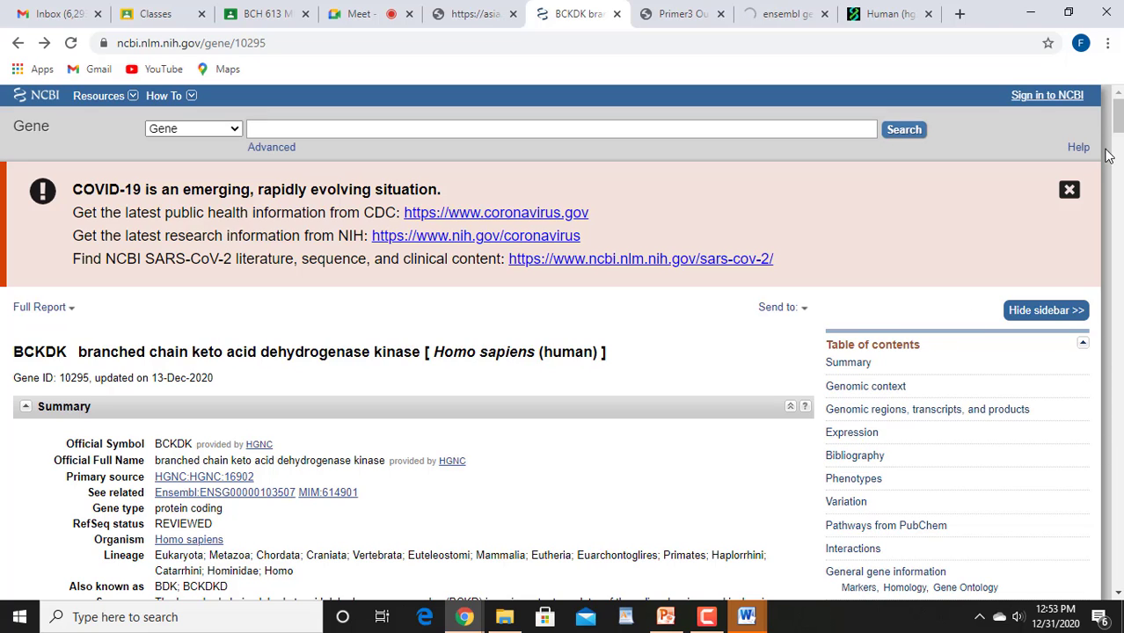
scroll(1115, 123, "down", 2)
scroll(1115, 123, "down", 2)
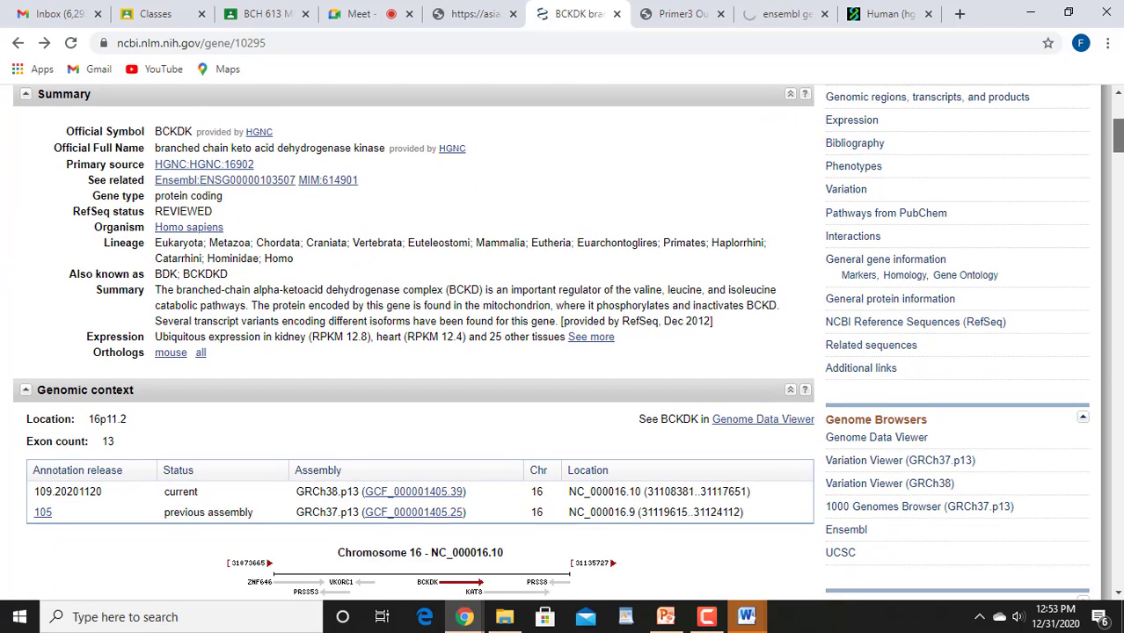
scroll(1116, 124, "down", 2)
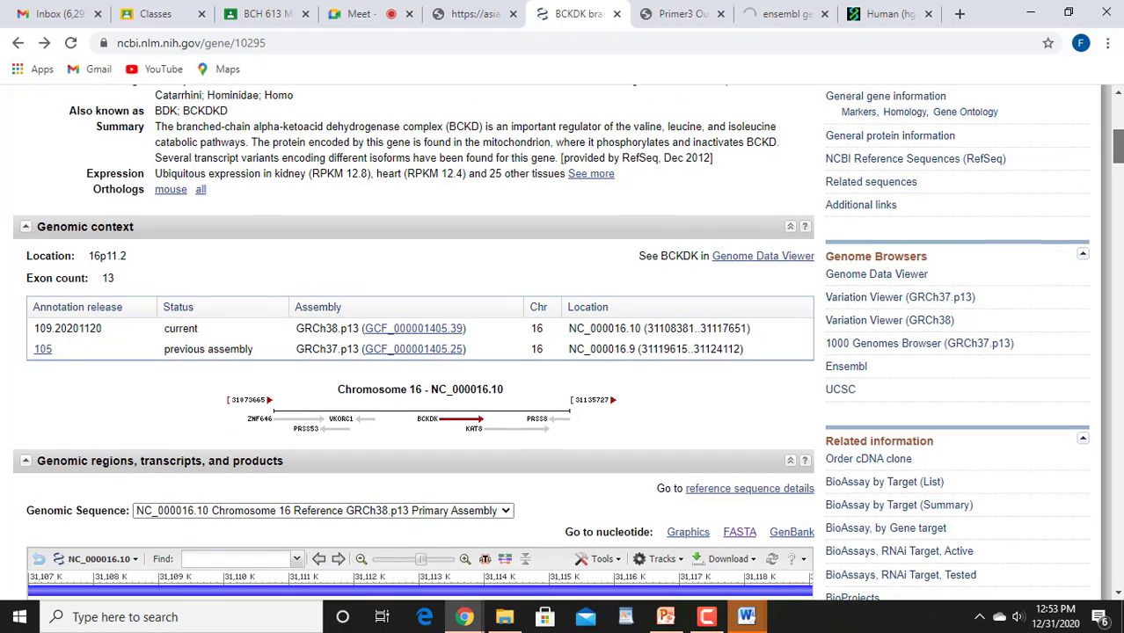
scroll(563, 343, "down", 2)
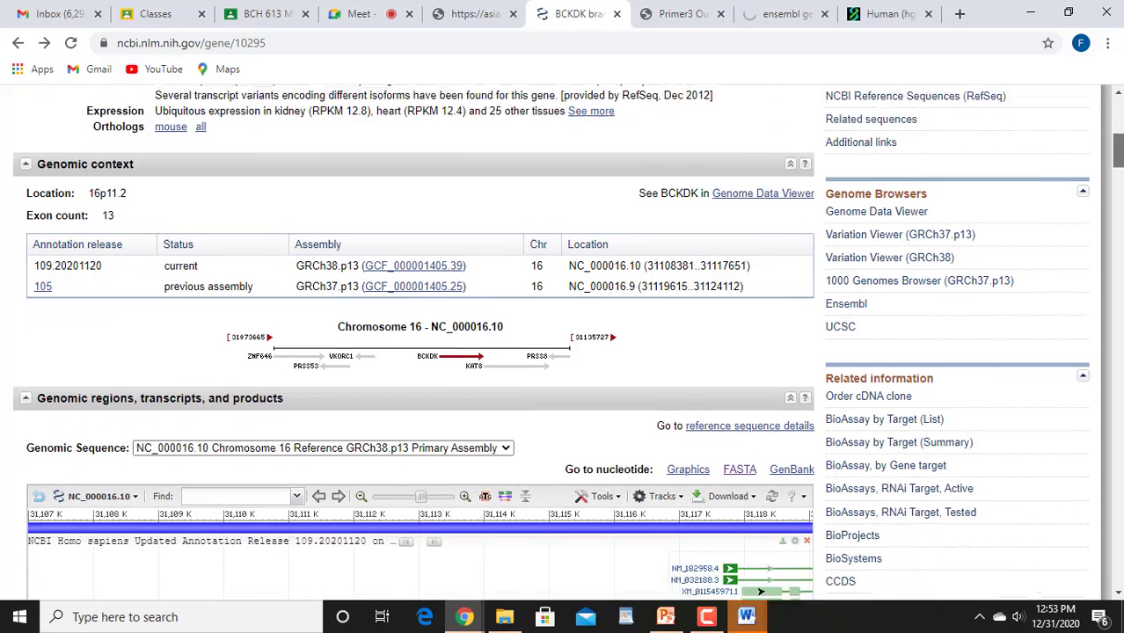
scroll(563, 343, "up", 3)
scroll(563, 343, "up", 5)
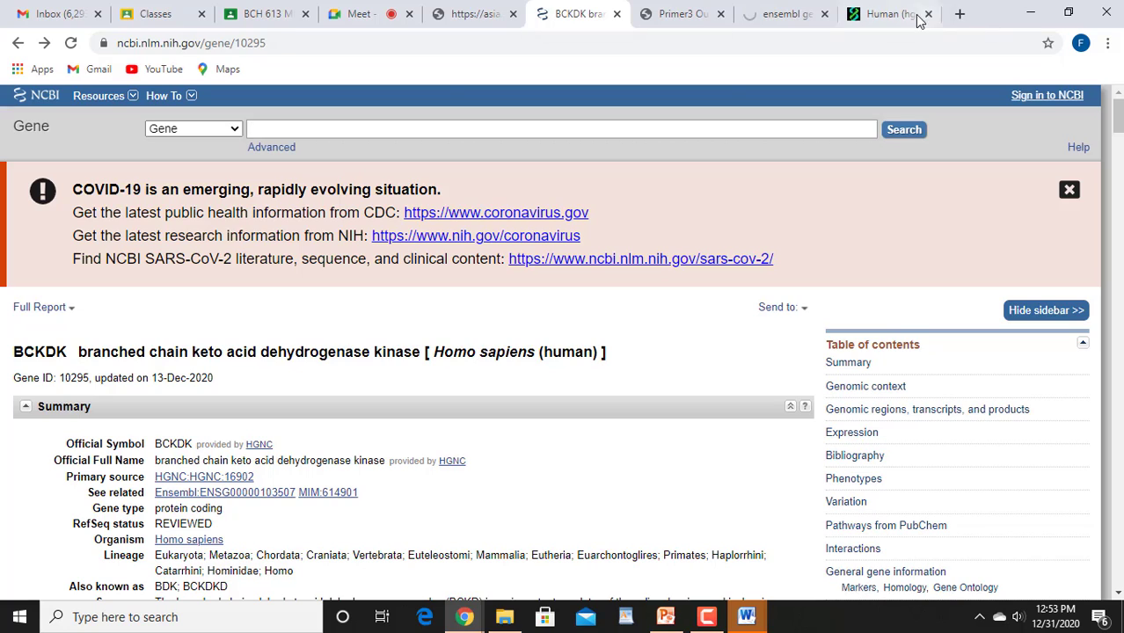
- Go back from the BLAT results to the search form, and open the NCBI BLAST home page through a new web search for blast
left_click(888, 14)
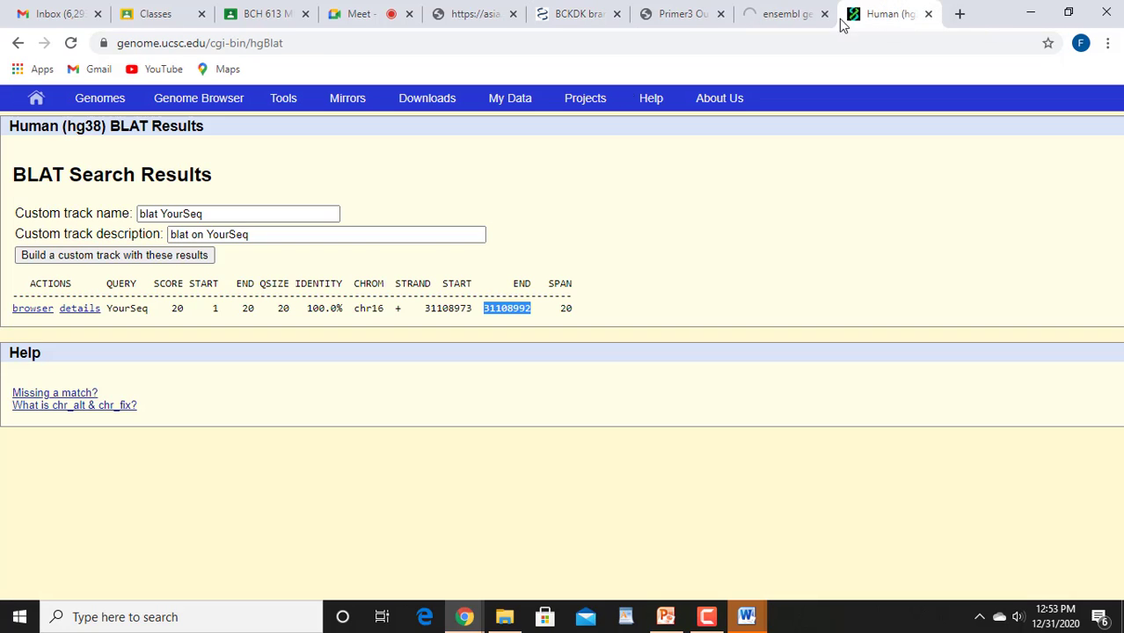
left_click(19, 47)
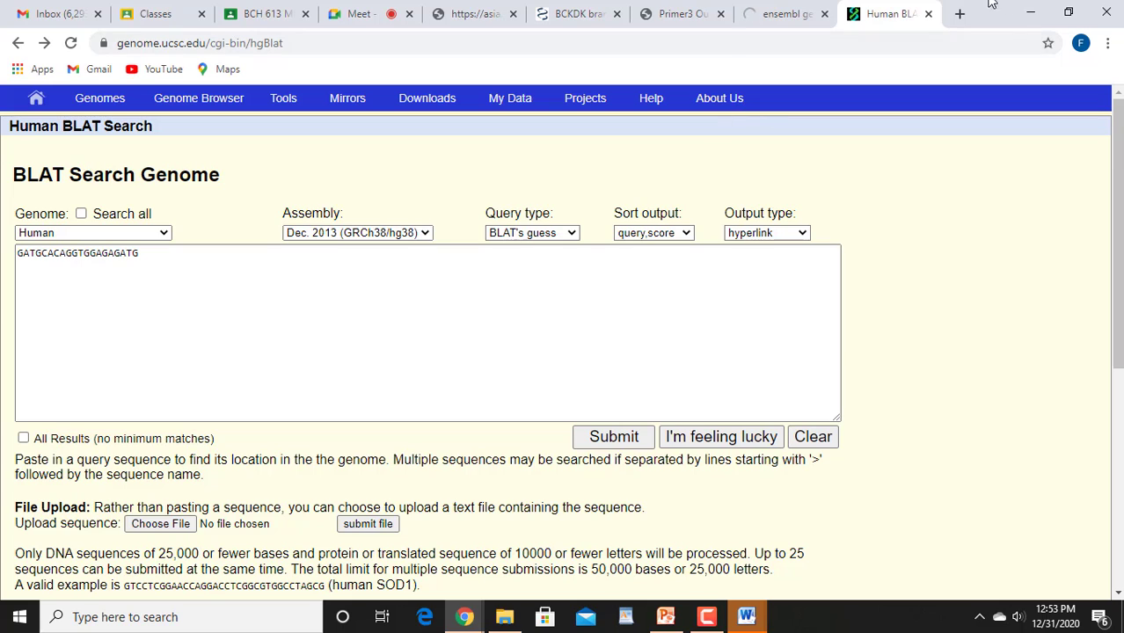
left_click(960, 14)
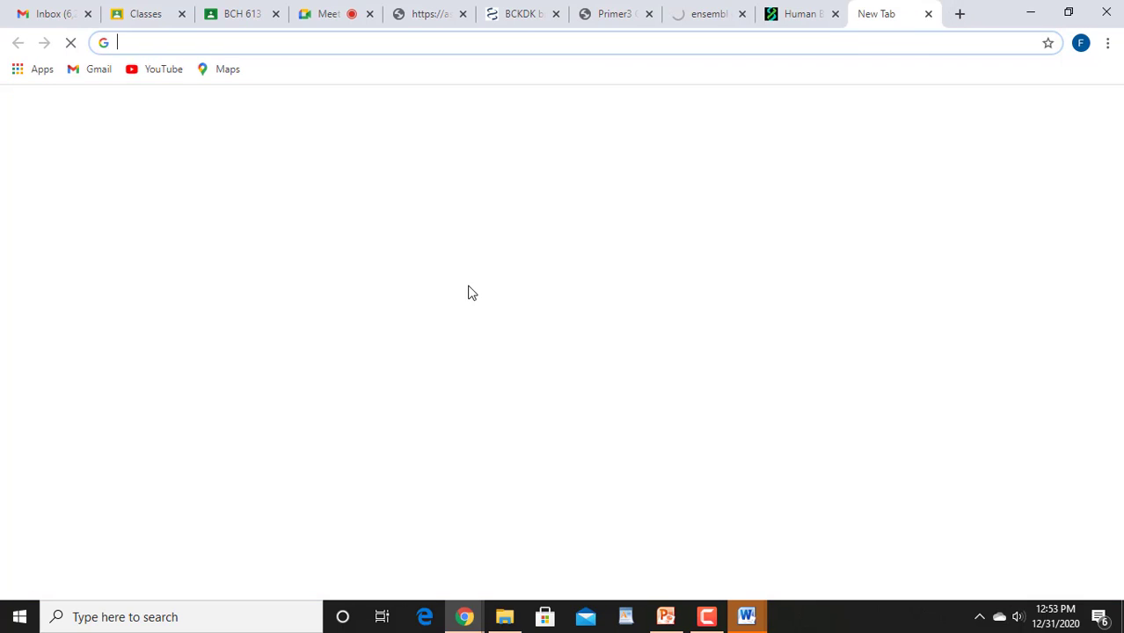
left_click(421, 358)
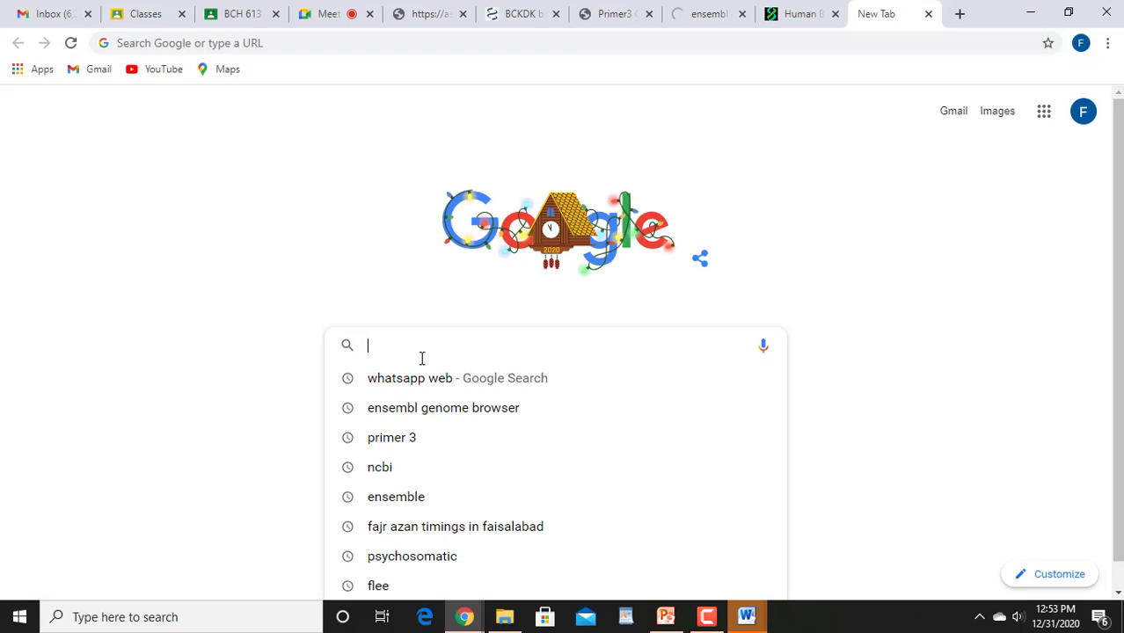
type("Bl")
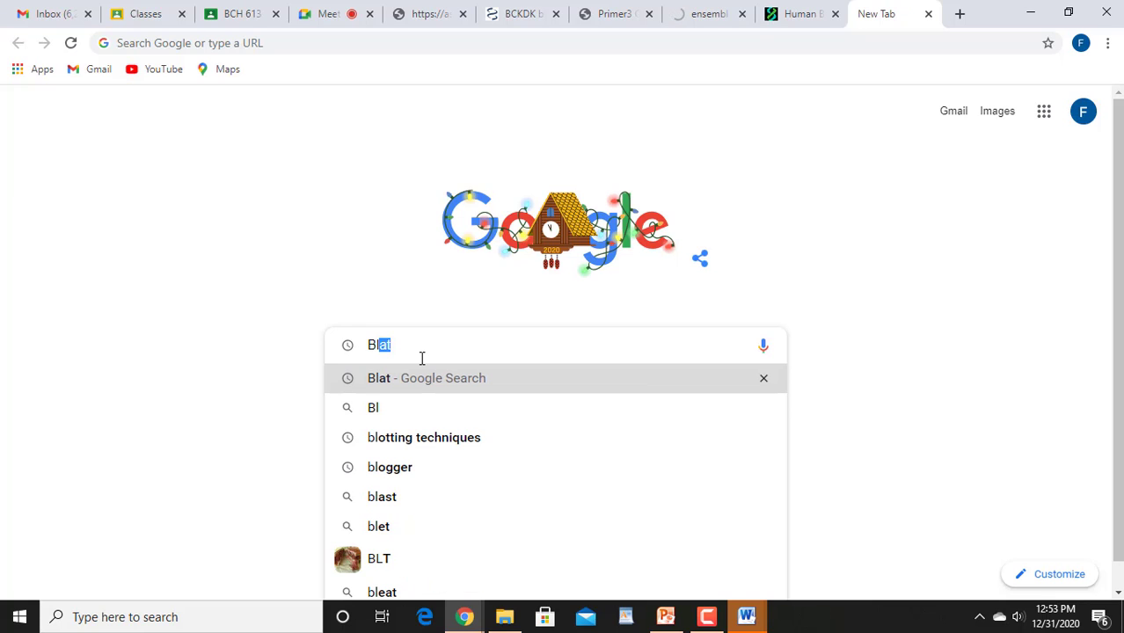
type("ast")
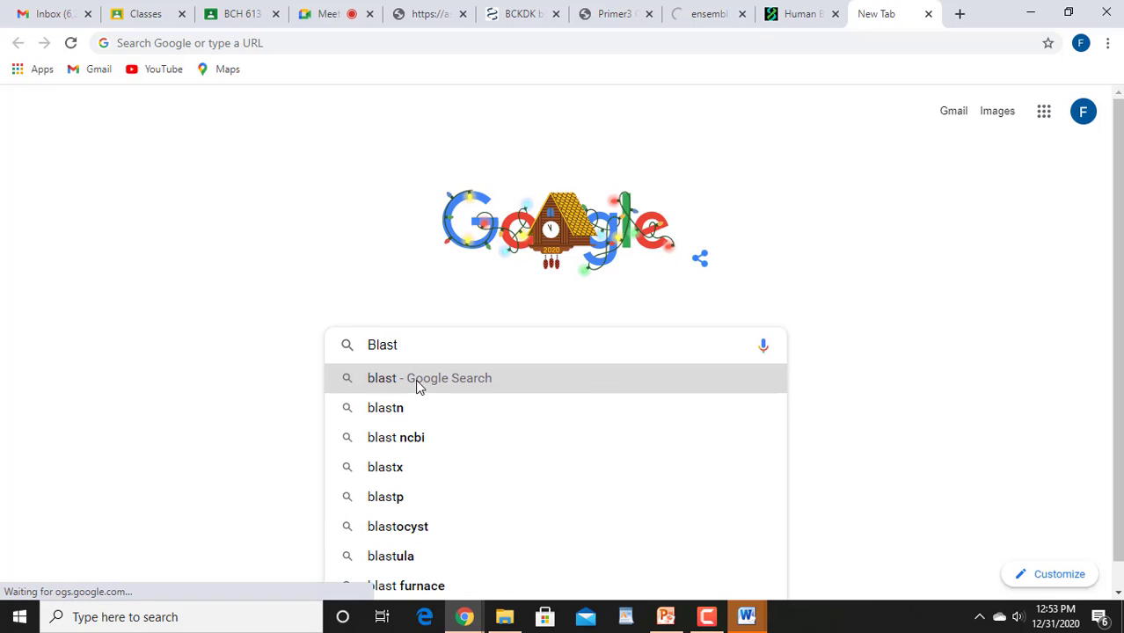
left_click(413, 387)
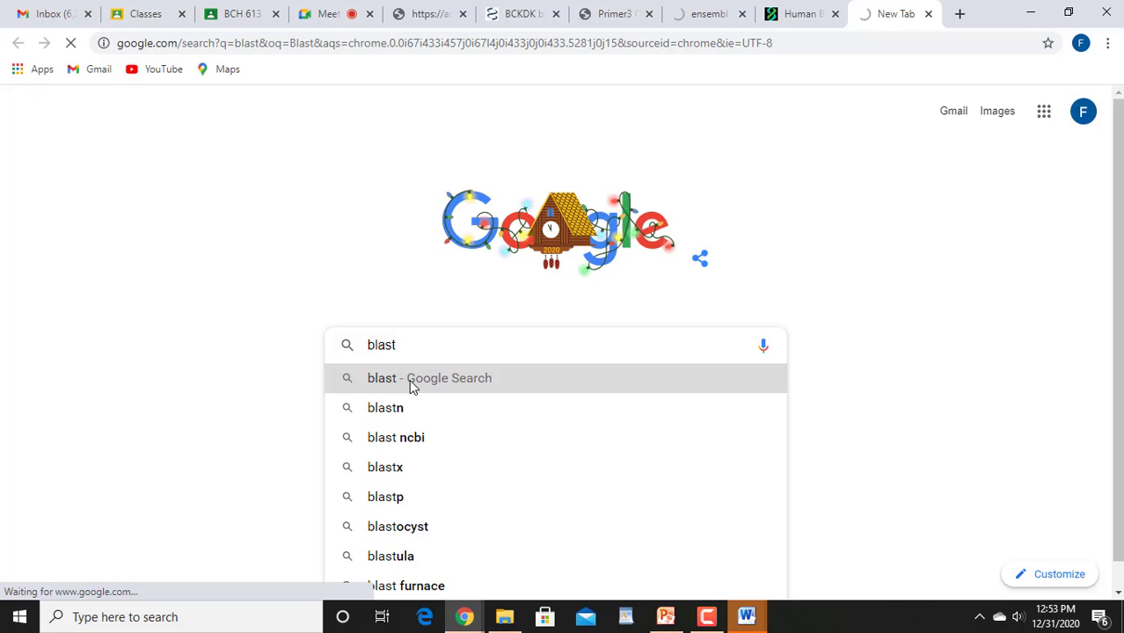
left_click(332, 274)
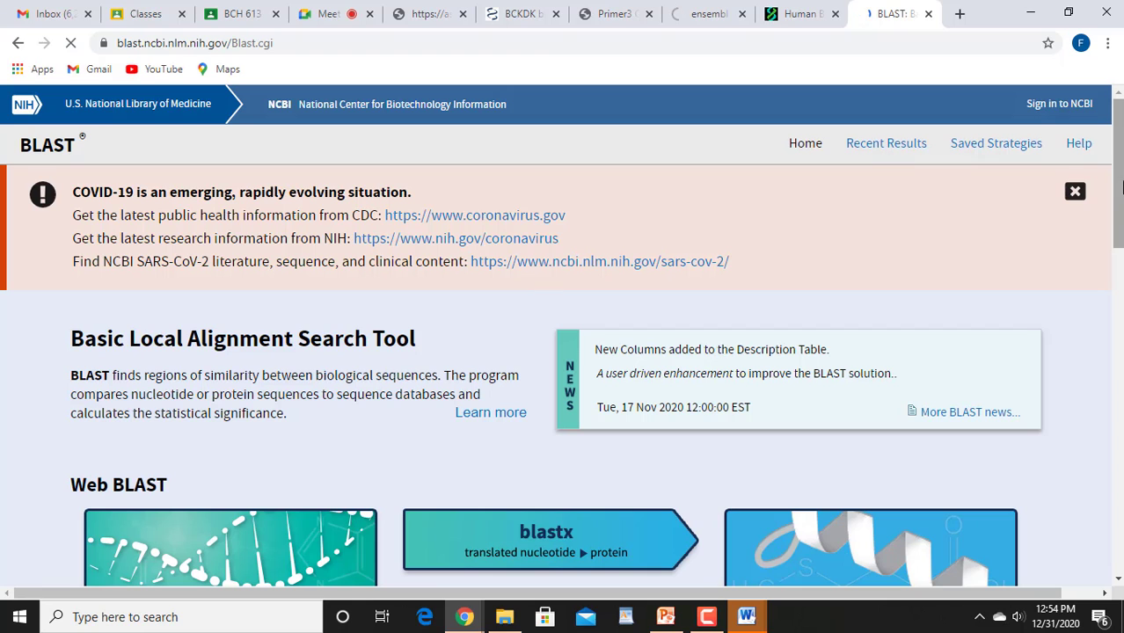
- Run a Nucleotide BLAST search with the left primer GATGCACAGGTGGAGAGATG against the Nucleotide collection (nr/nt)
left_click_drag(1121, 188, 1121, 281)
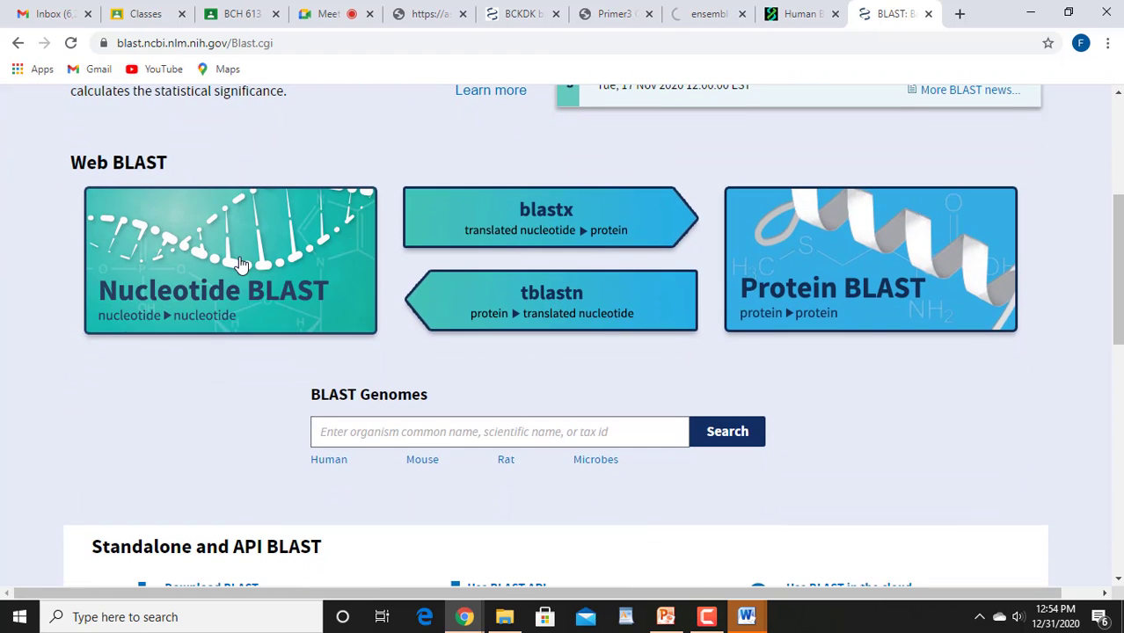
left_click(207, 283)
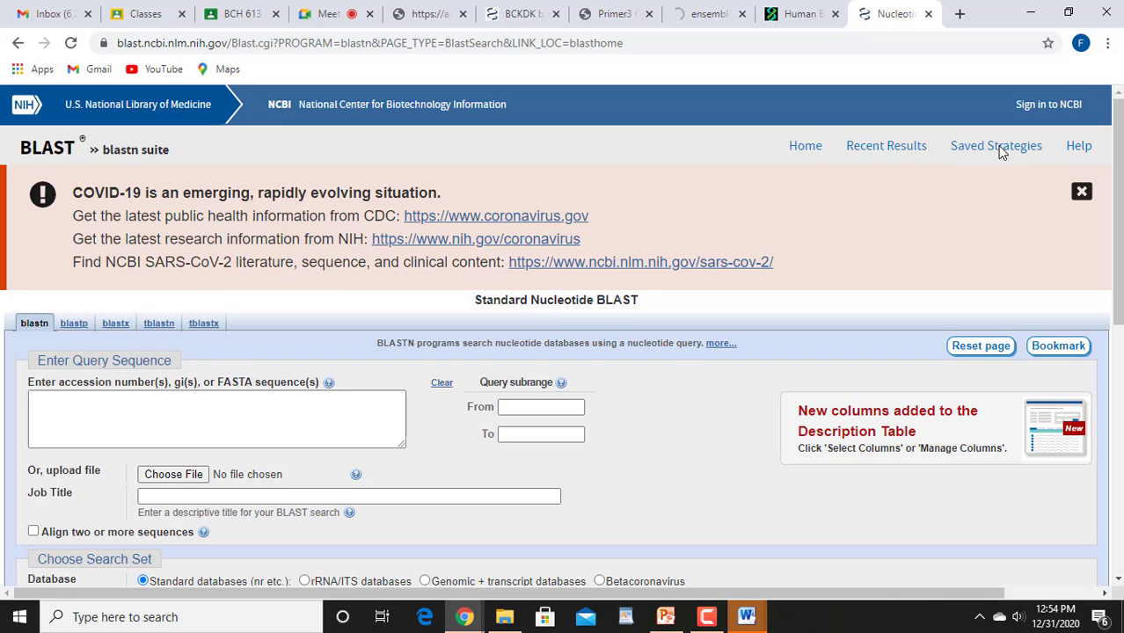
scroll(1119, 150, "down", 2)
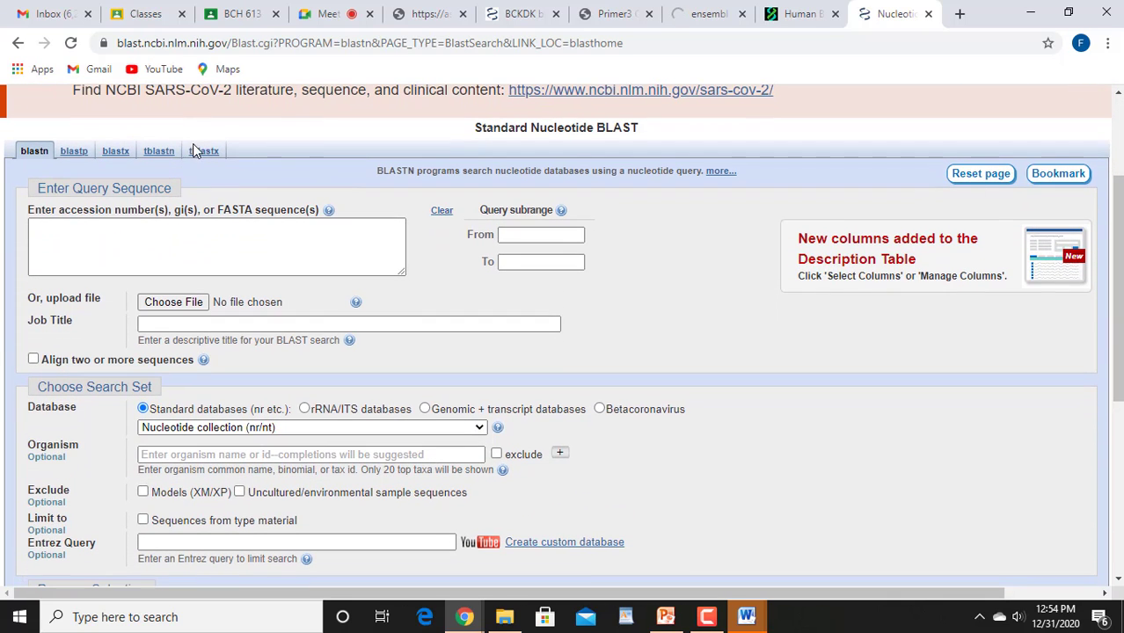
left_click(92, 234)
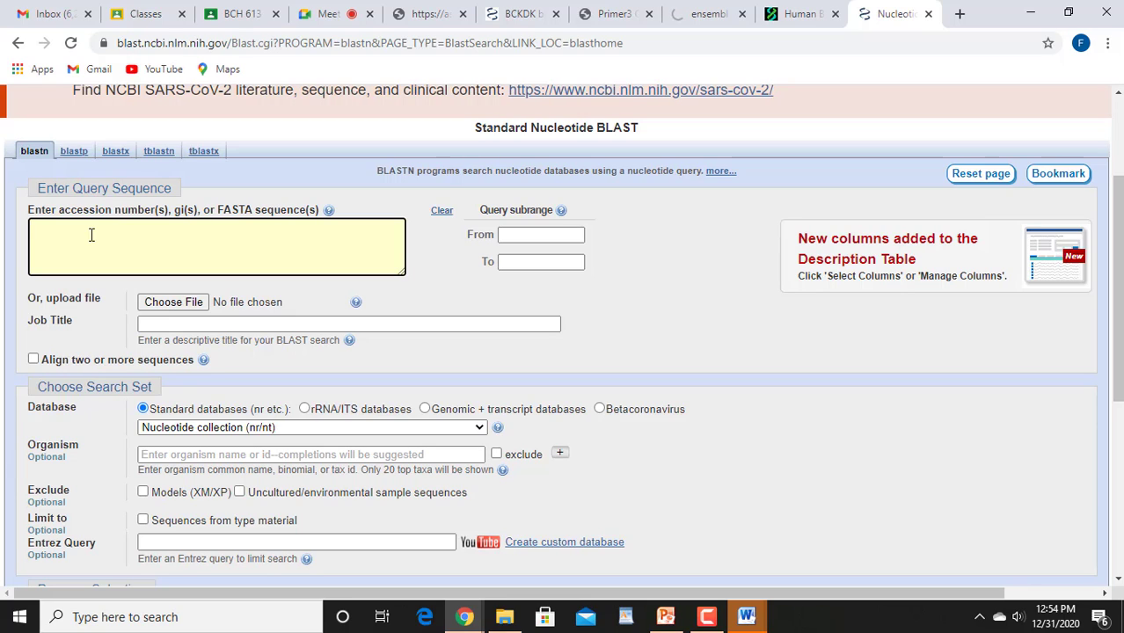
type("GATGCACAGGTGGAGAGATG")
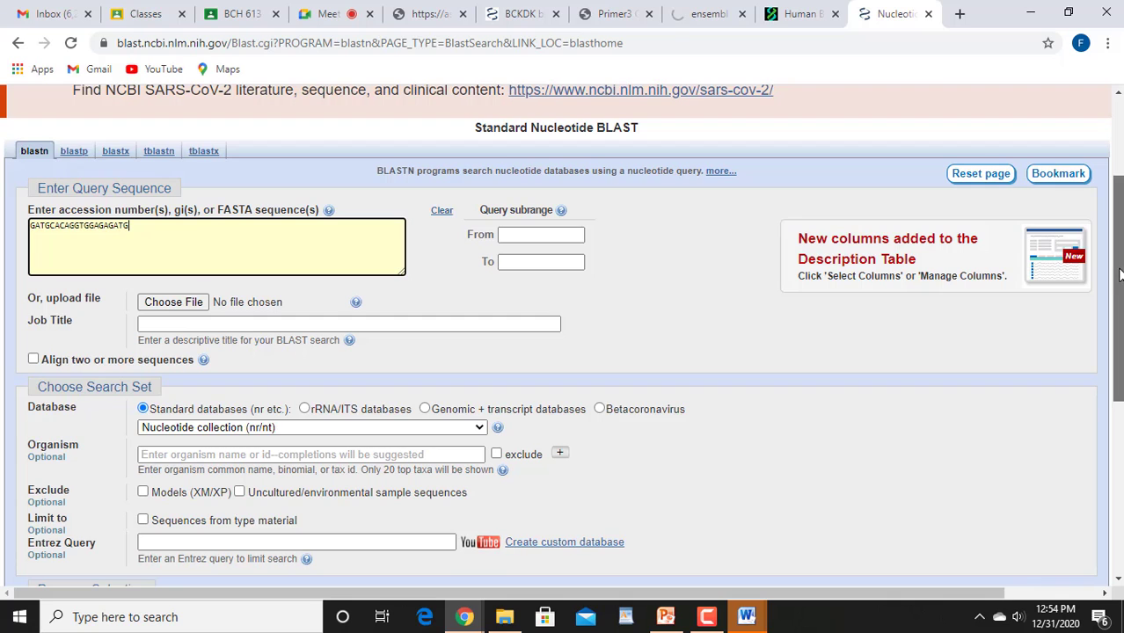
left_click_drag(1119, 279, 1119, 409)
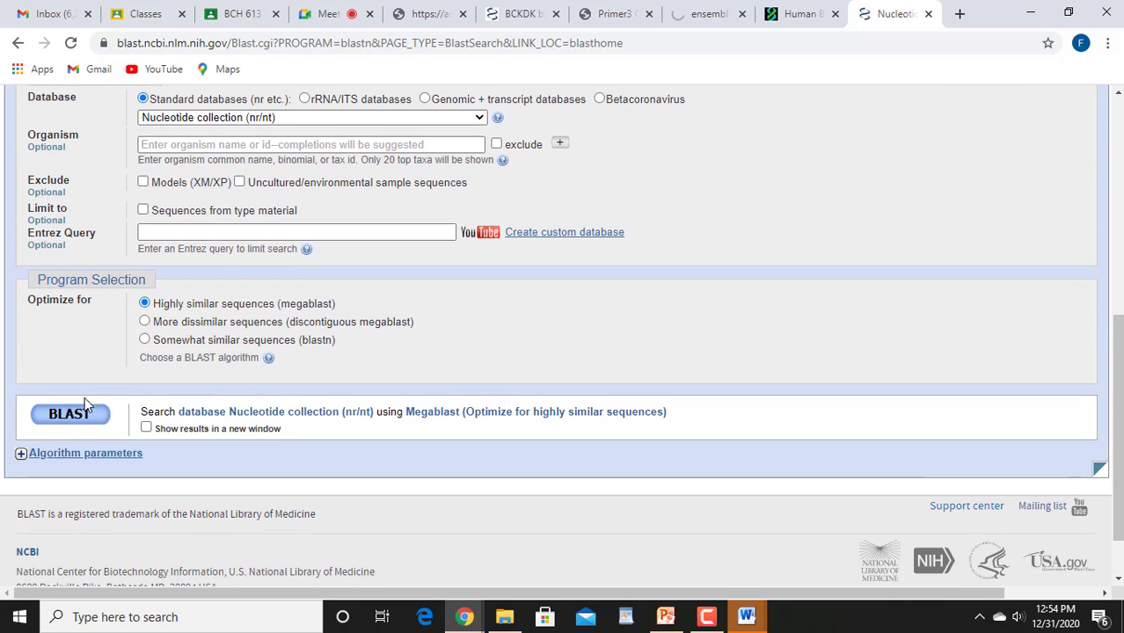
left_click(81, 424)
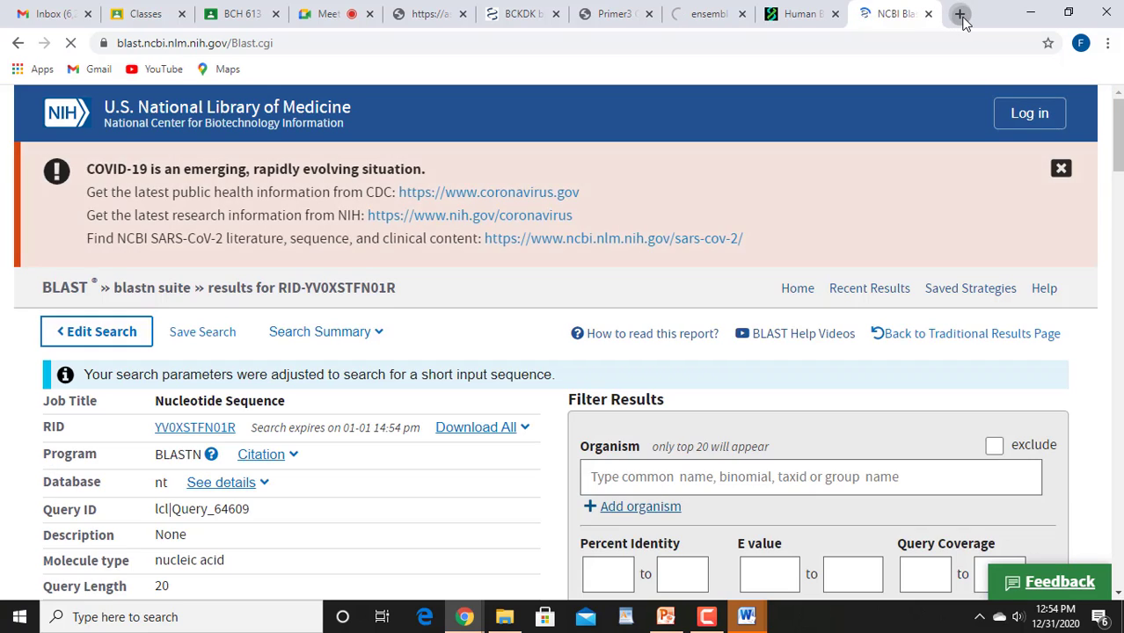
- Search the web for insilco pcr in a new tab and open the UCSC In-Silico PCR tool
left_click(959, 14)
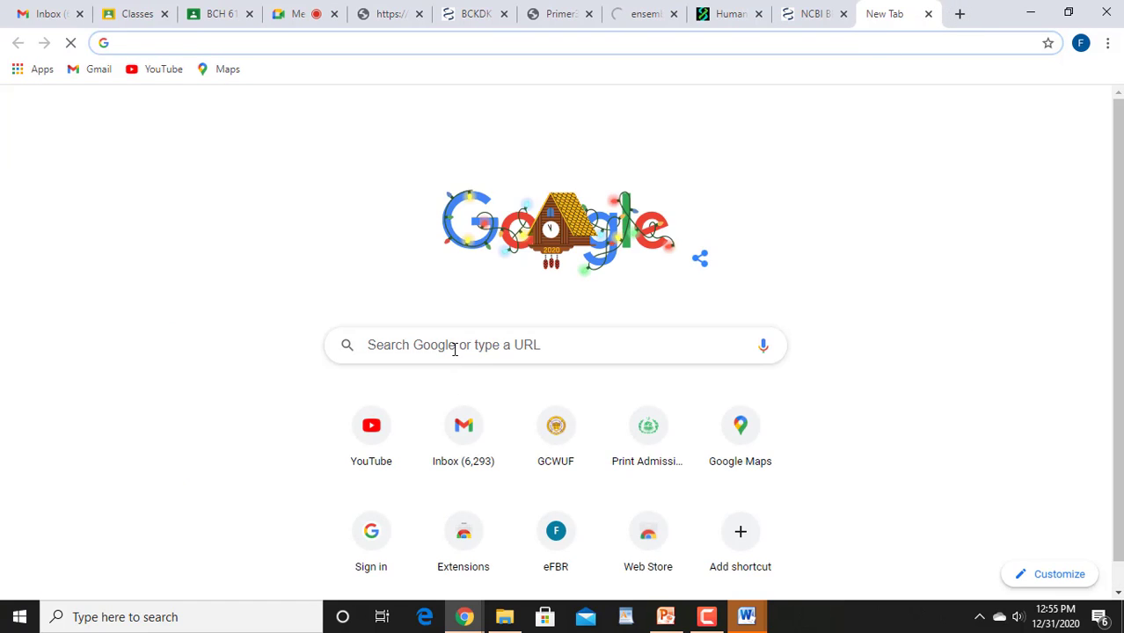
left_click(455, 348)
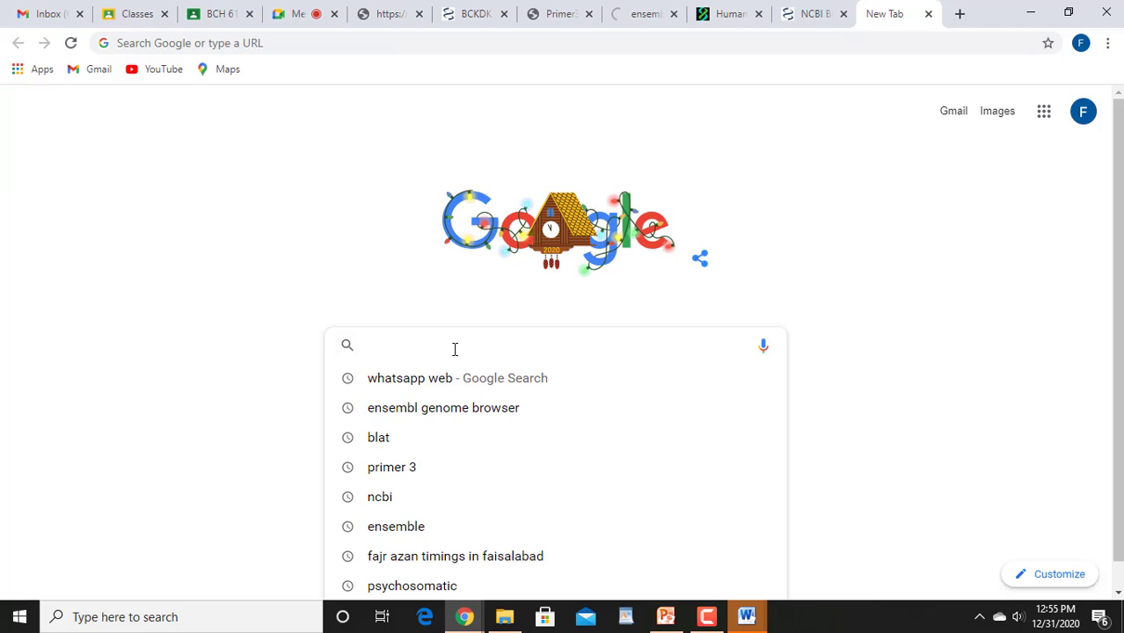
type("Insil")
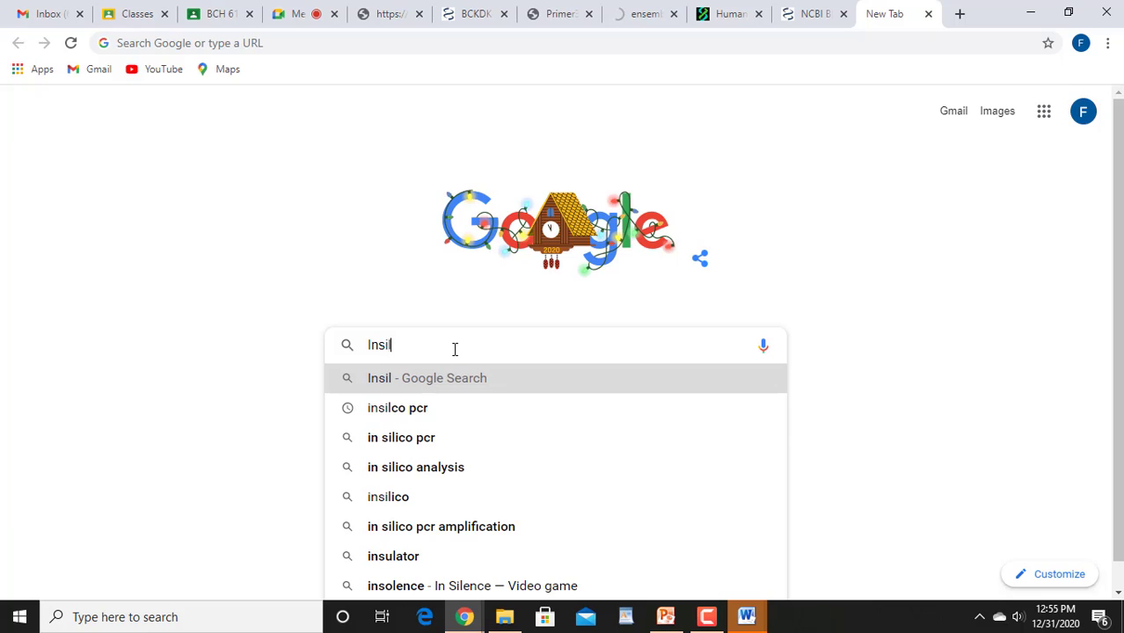
left_click(408, 410)
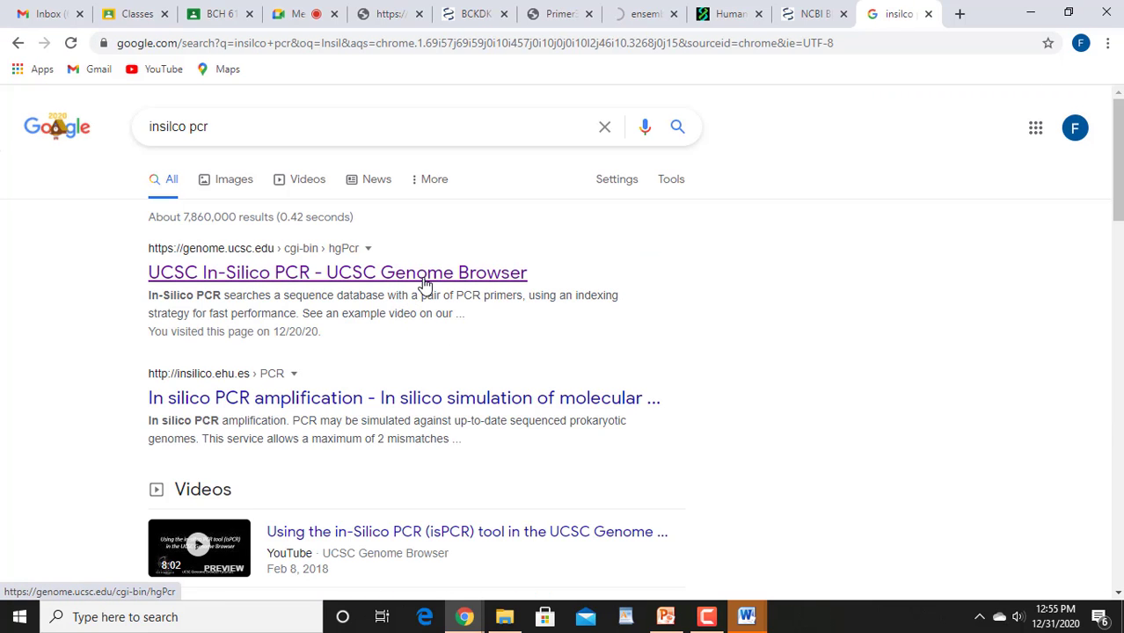
left_click(425, 276)
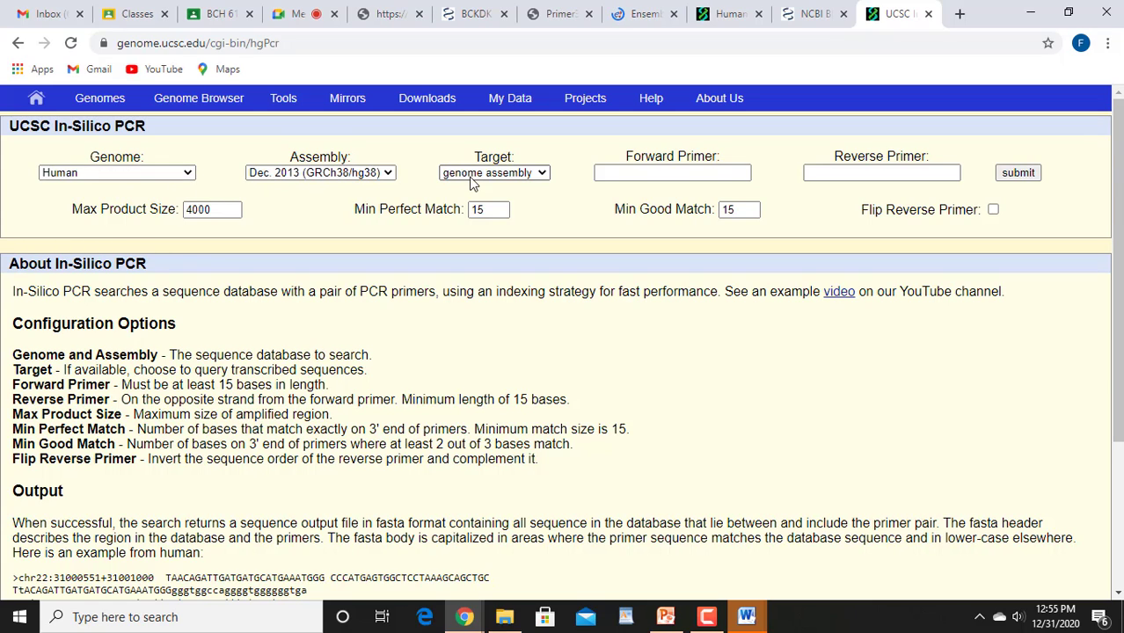
- Keep genome assembly as the In-Silico PCR target and enter the left primer GATGCACAGGTGGAGAGATG from Primer3 as the forward primer
left_click(540, 175)
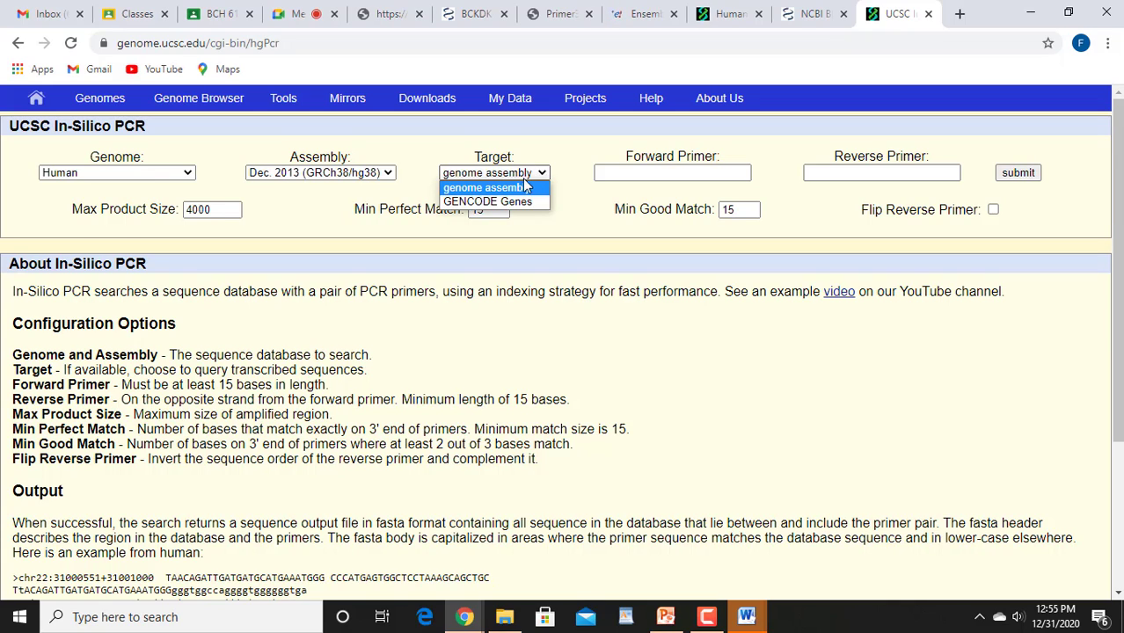
left_click(528, 186)
left_click(641, 174)
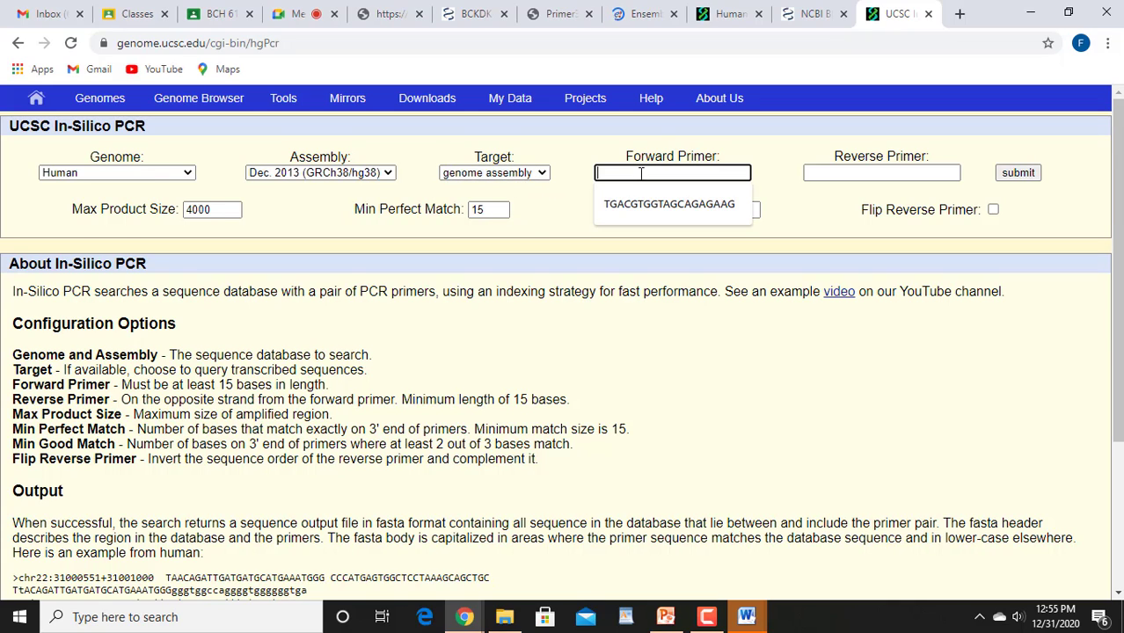
left_click(546, 15)
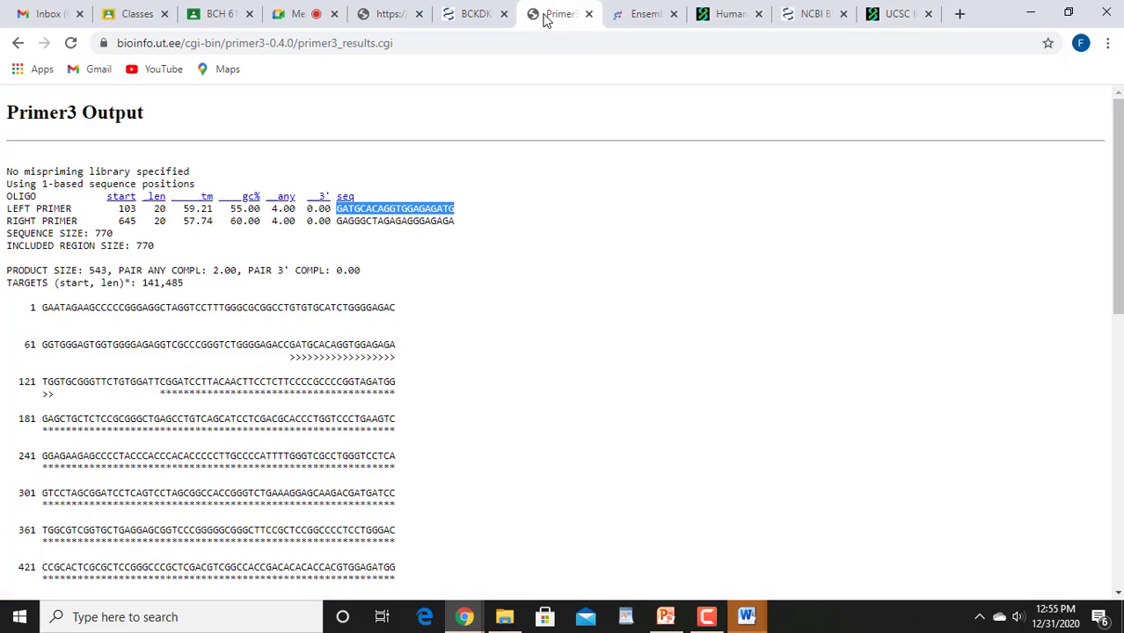
left_click(899, 14)
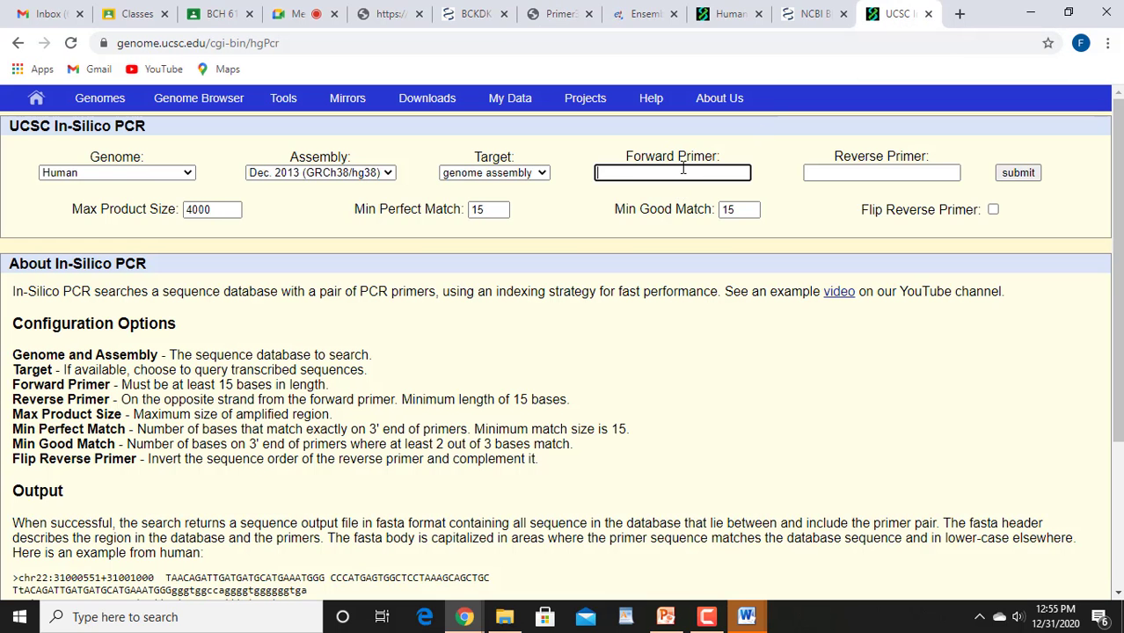
type("GATGCACAGGTGGAGAGATG")
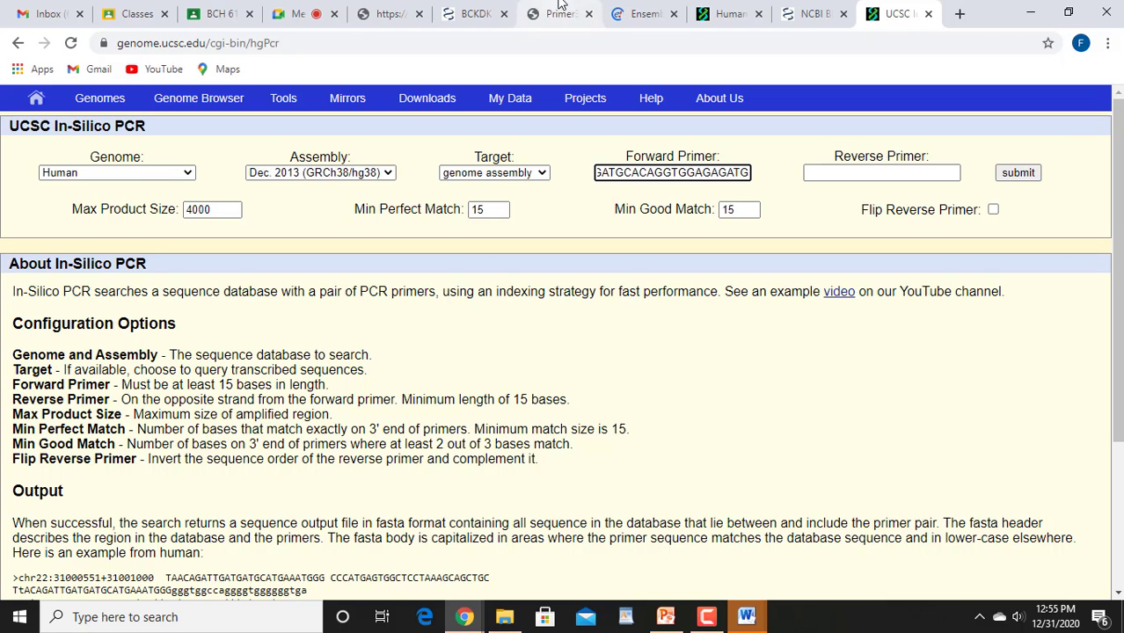
- Copy the right primer GAGGGCTAGAGAGGGAGAGA from the Primer3 output and paste it as the reverse primer in In-Silico PCR
left_click(554, 20)
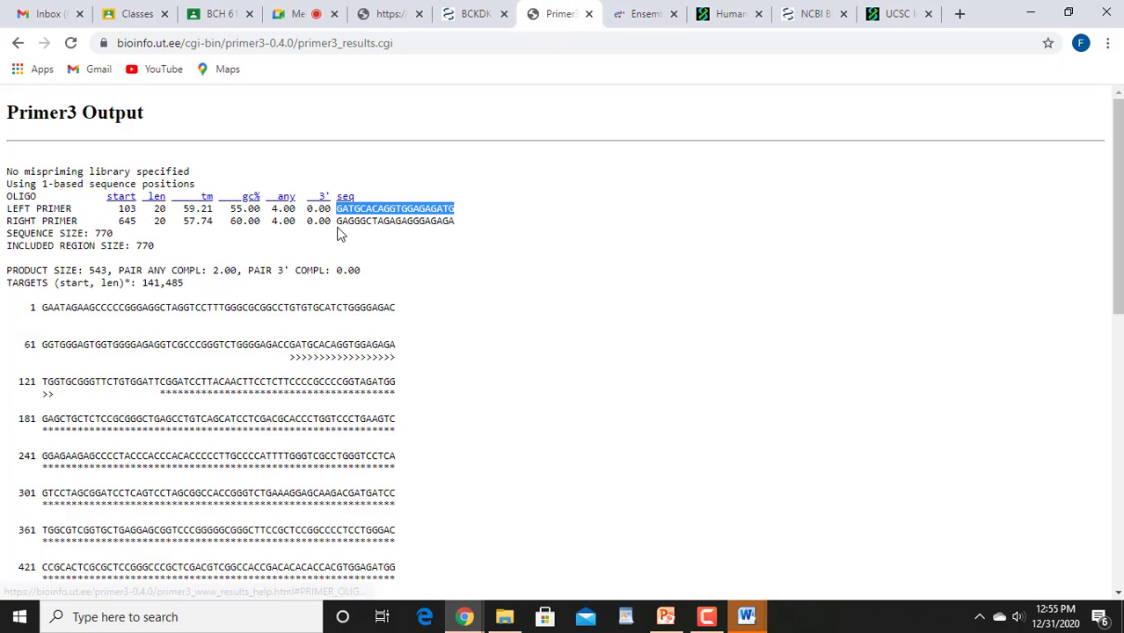
left_click_drag(337, 220, 456, 223)
key("ctrl+c")
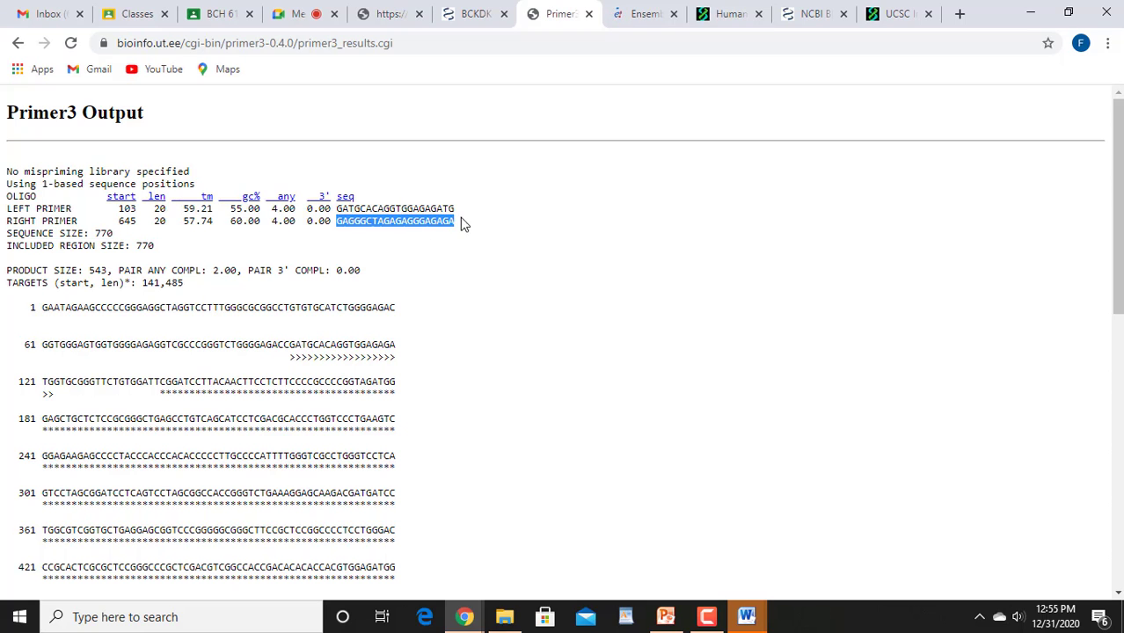
left_click(890, 19)
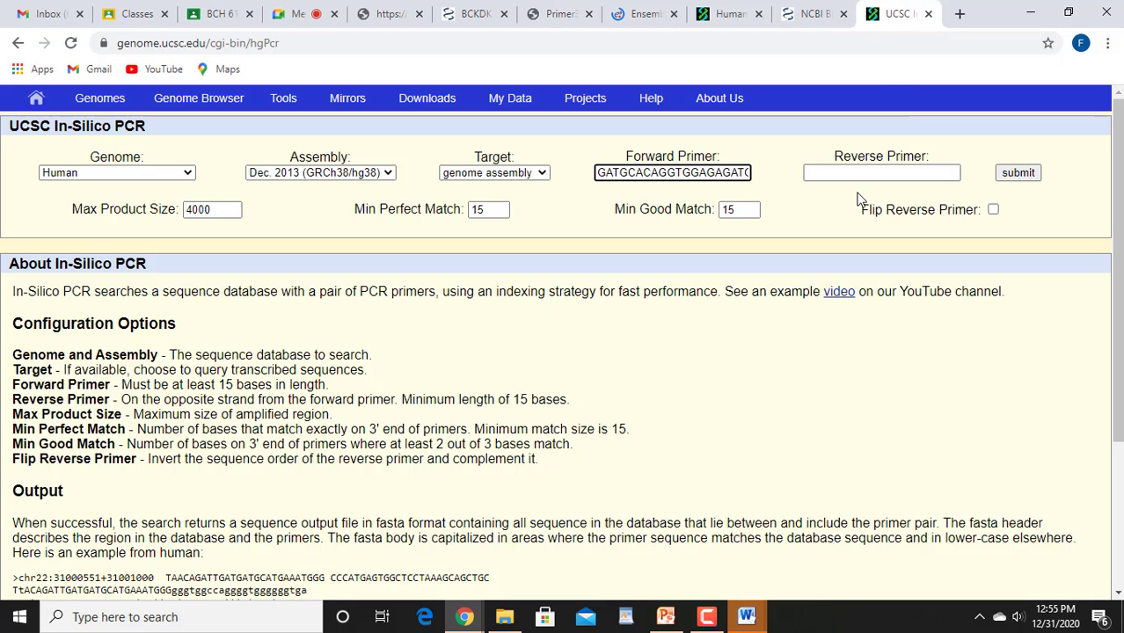
left_click(859, 173)
key("ctrl+v")
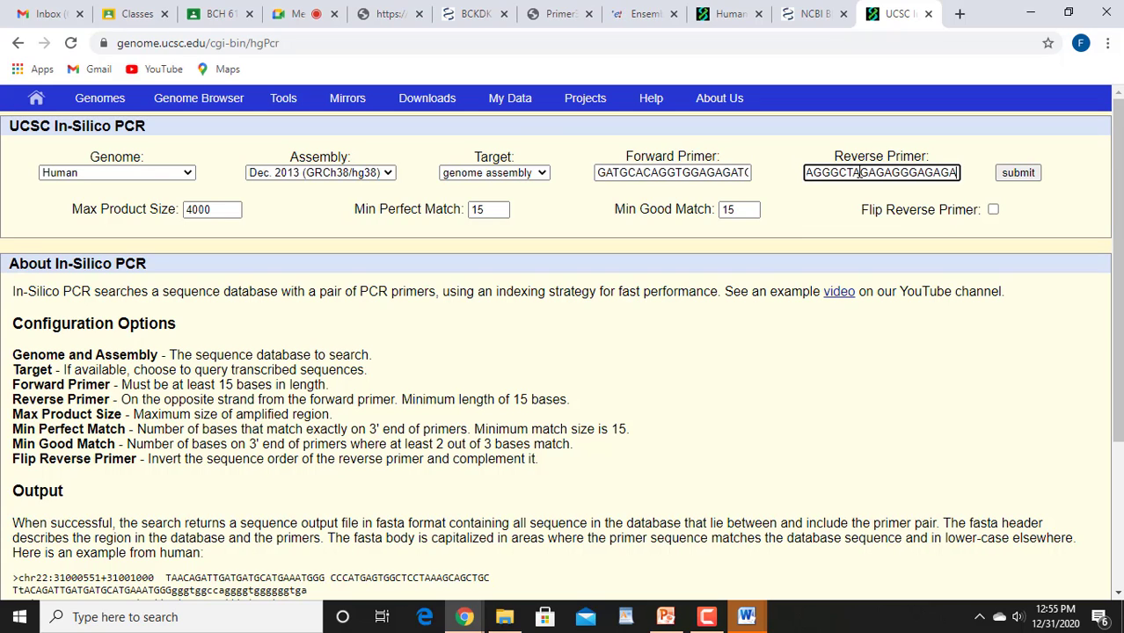
- Run the In-Silico PCR with the entered primer pair and compare its product size and amplified sequence with the Primer3 output
left_click(1022, 176)
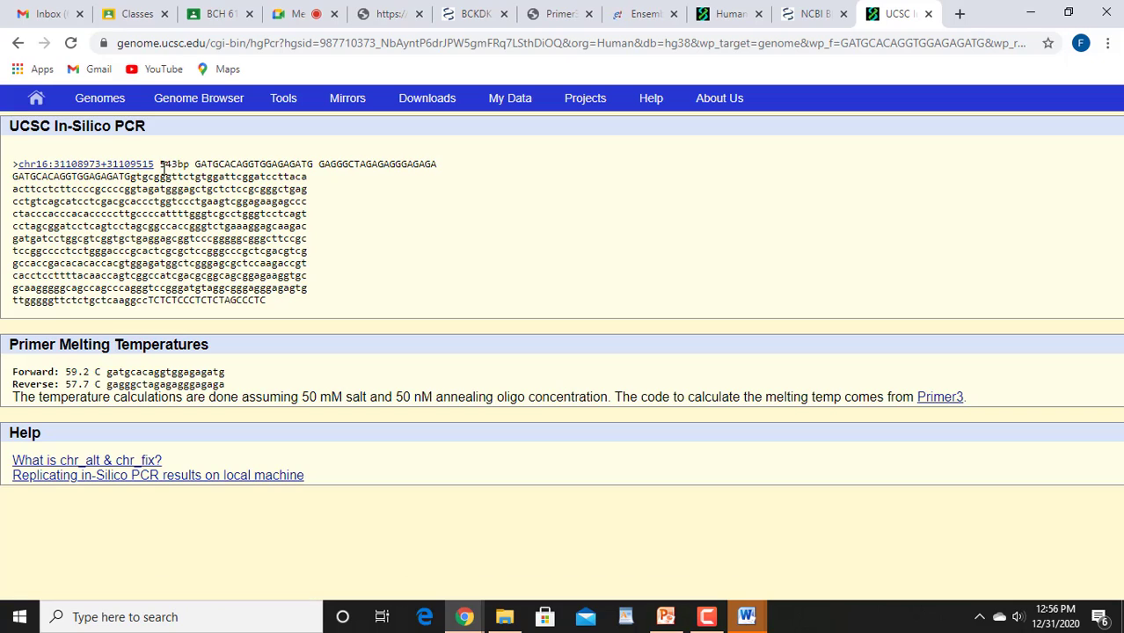
left_click_drag(161, 167, 192, 167)
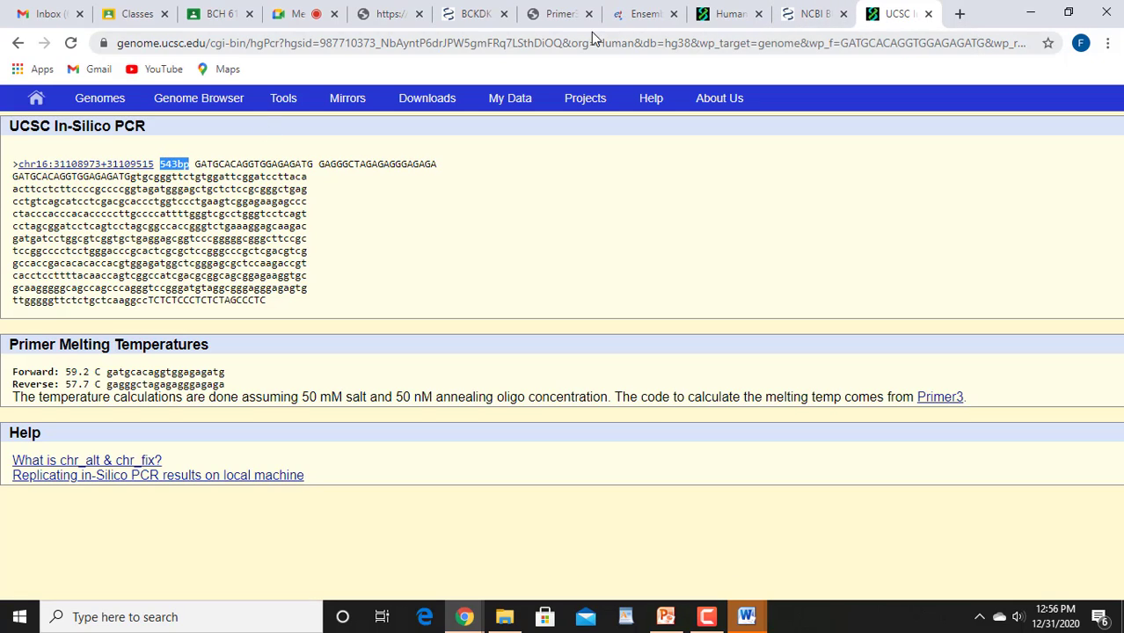
left_click(552, 16)
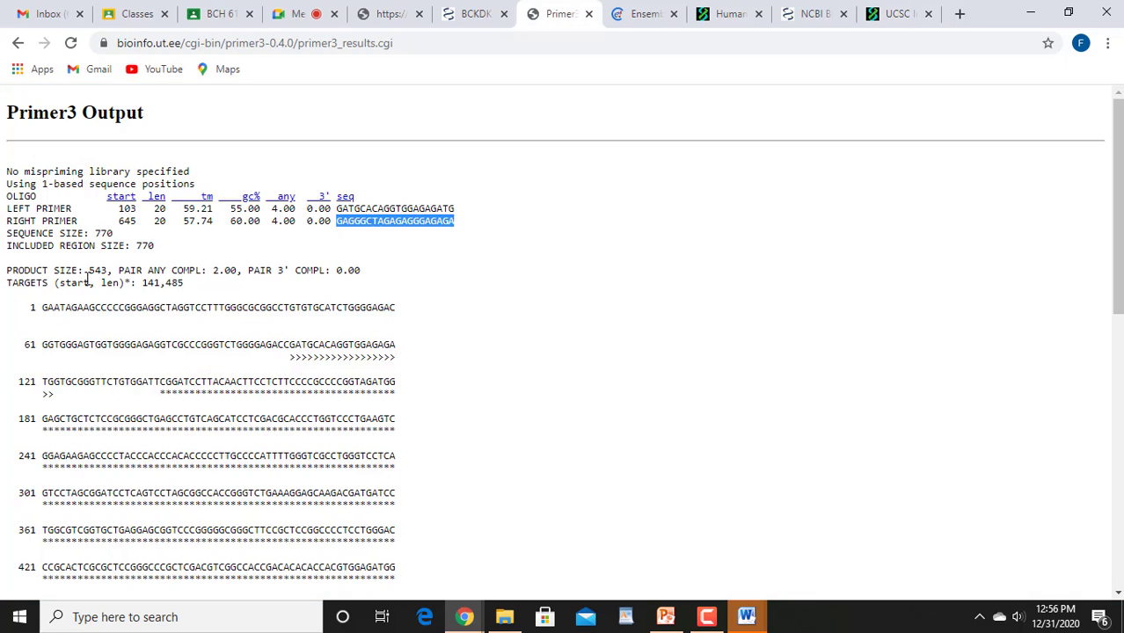
left_click_drag(89, 272, 109, 272)
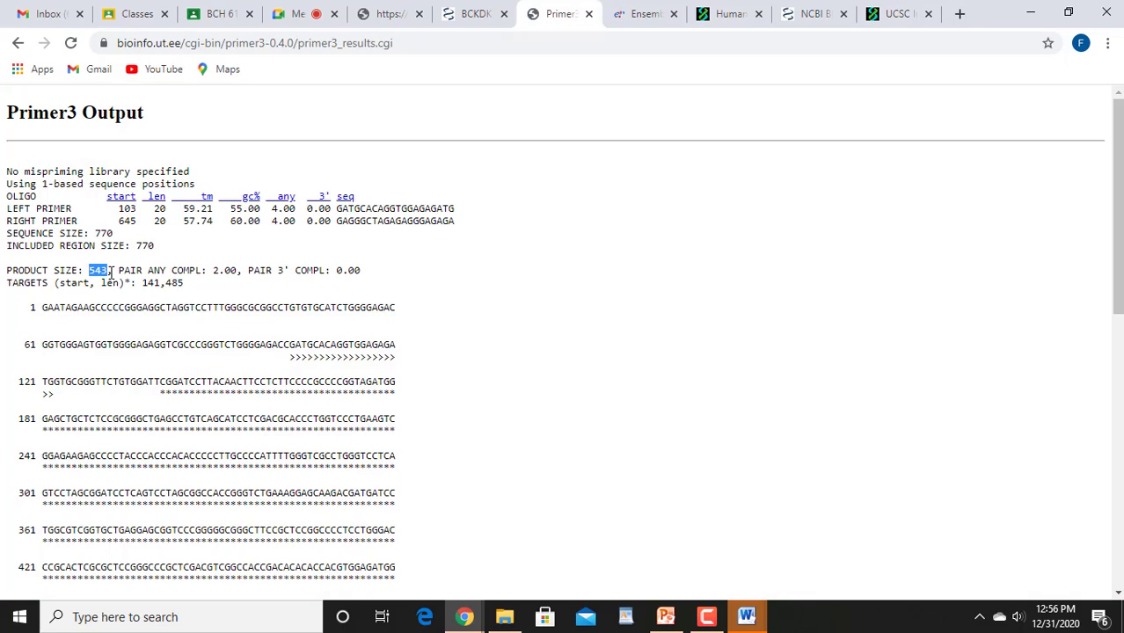
left_click(901, 12)
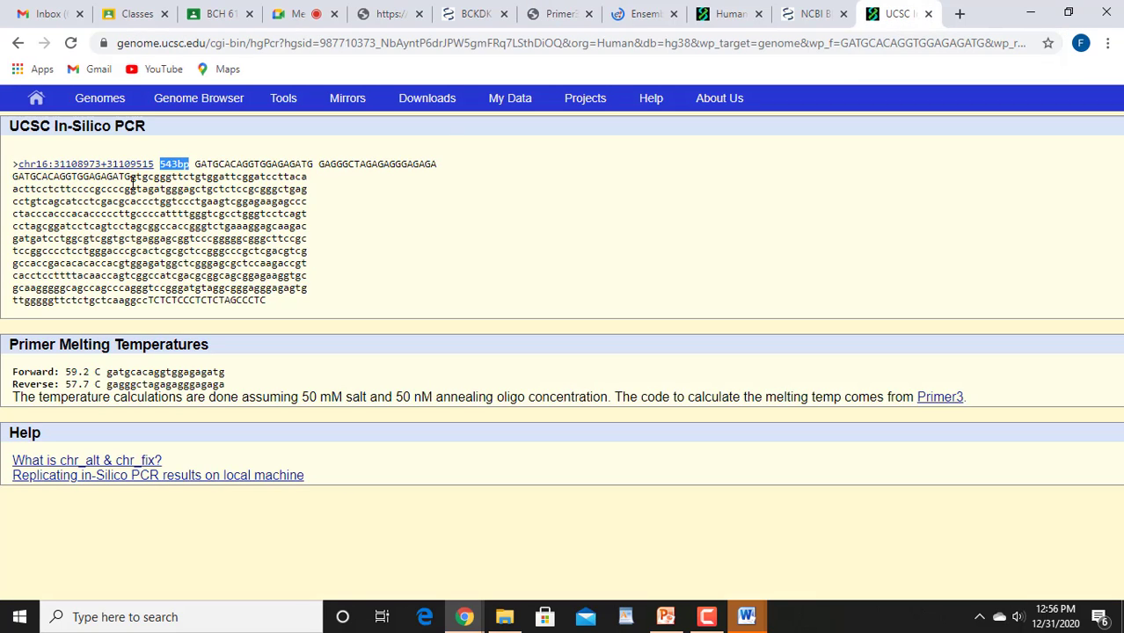
left_click_drag(130, 189, 151, 301)
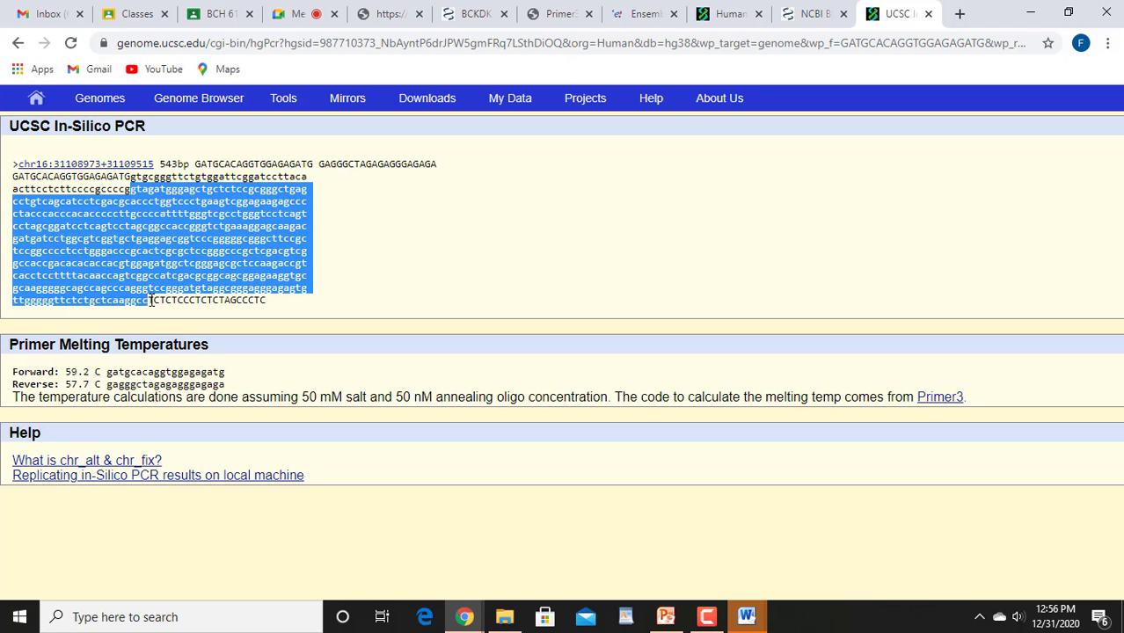
left_click(409, 264)
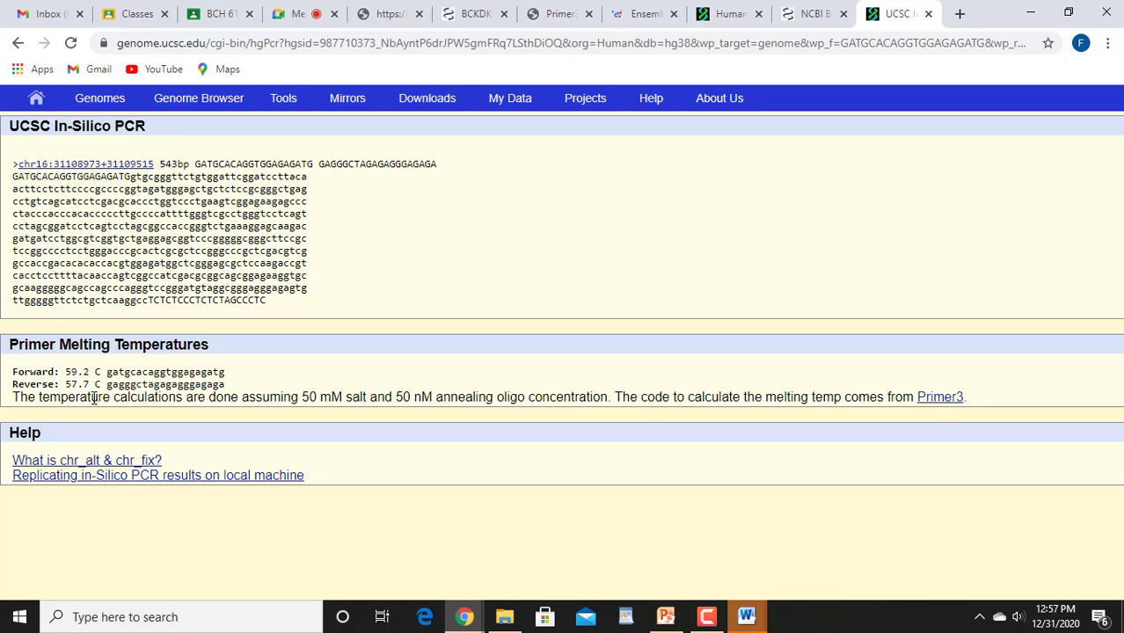
- Copy the left primer GATGCACAGGTGGAGAGATG of additional oligo pair 1 from Primer3 and replace the In-Silico PCR forward primer with it
left_click(555, 13)
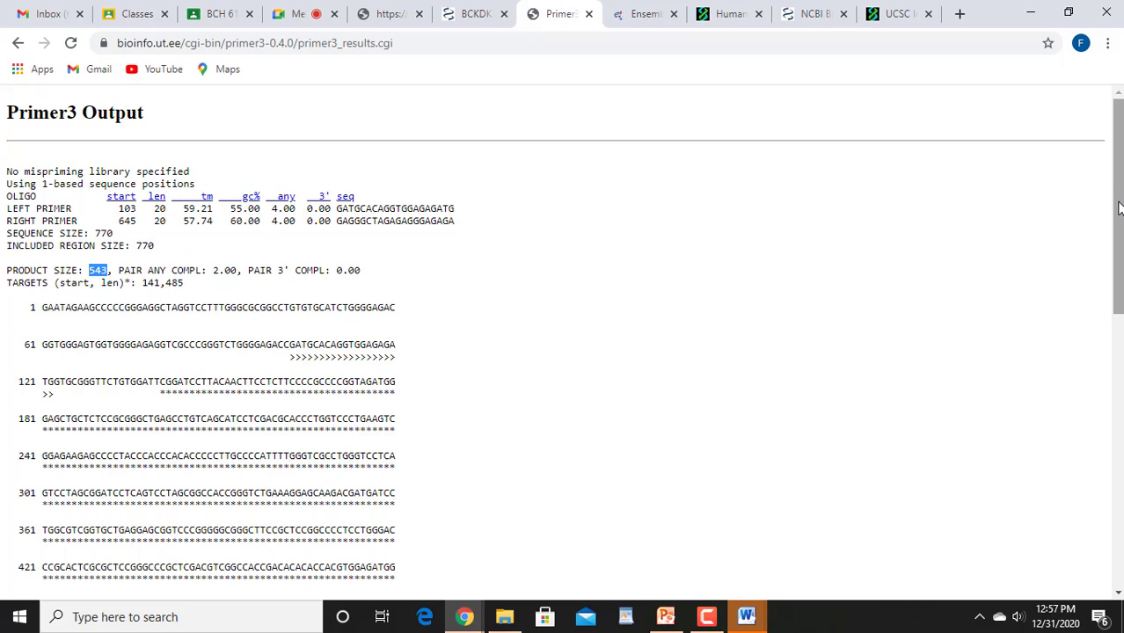
left_click_drag(1121, 204, 1122, 472)
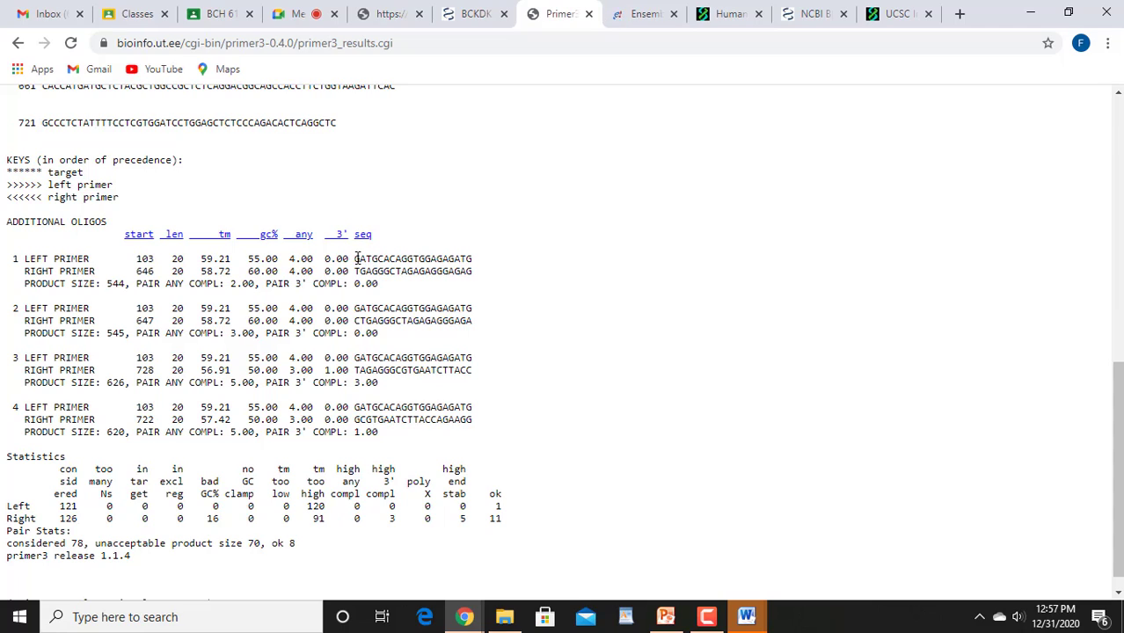
left_click_drag(355, 259, 475, 268)
key("ctrl+c")
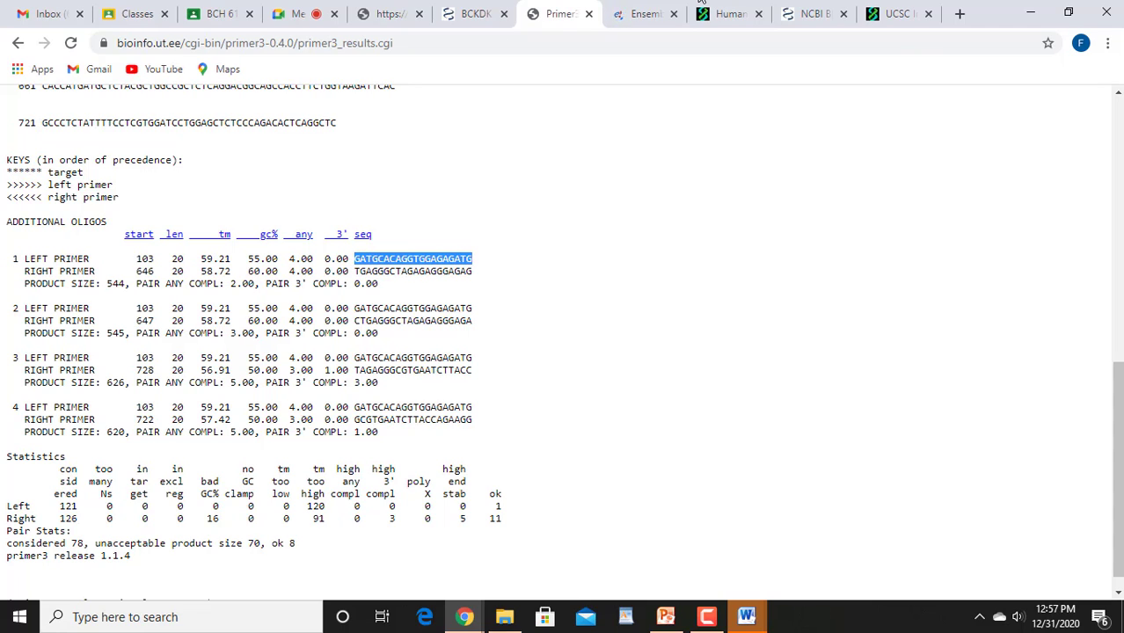
left_click(915, 18)
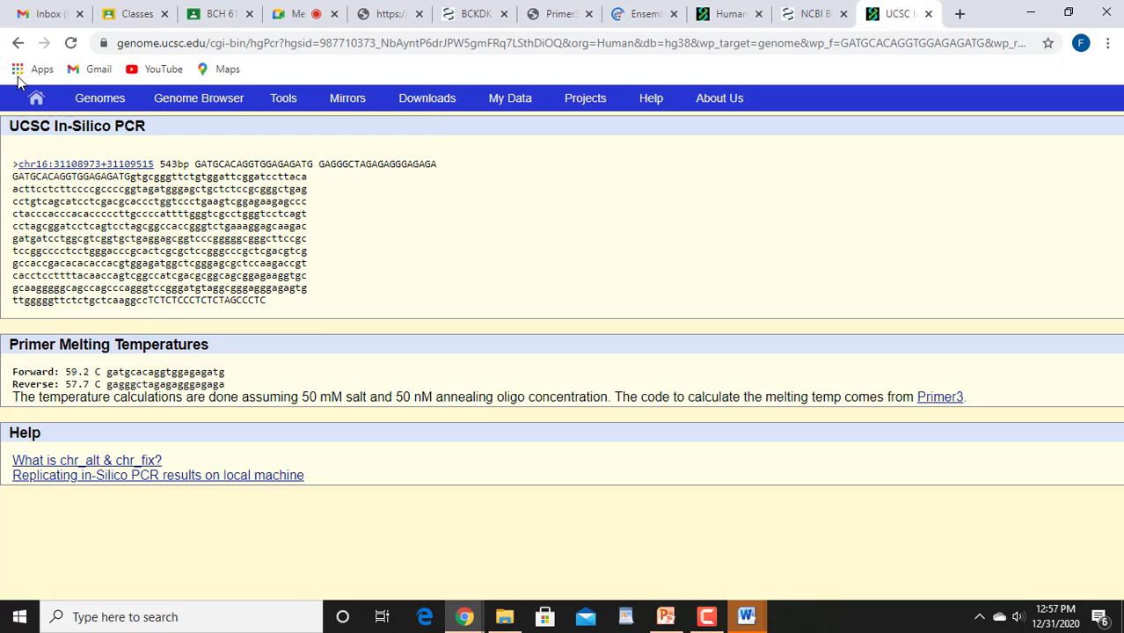
left_click(18, 43)
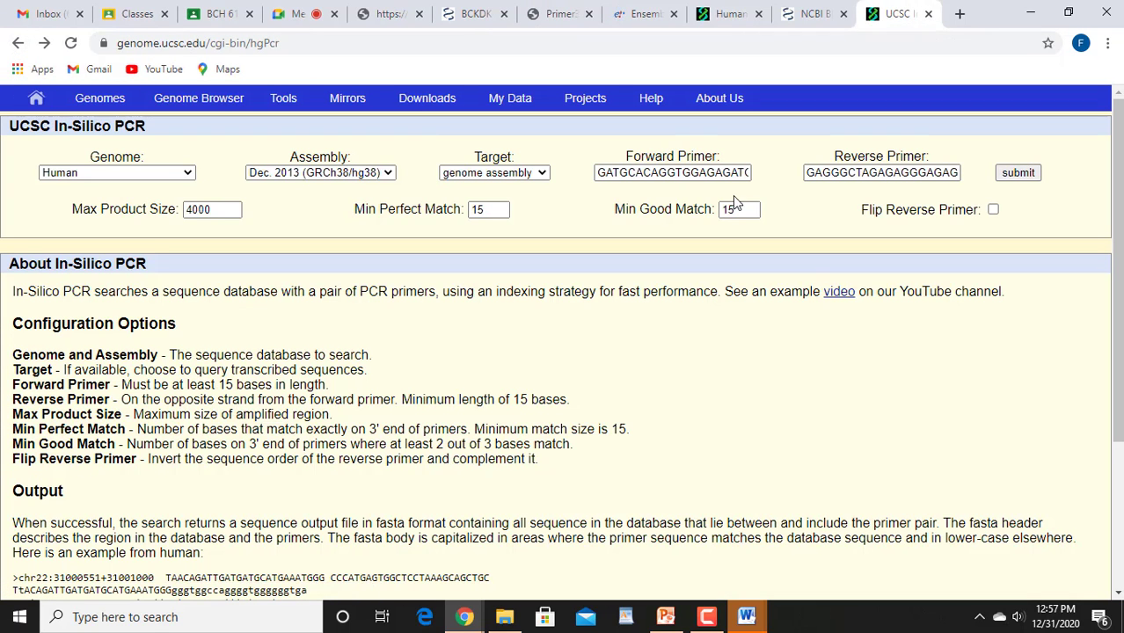
left_click(746, 174)
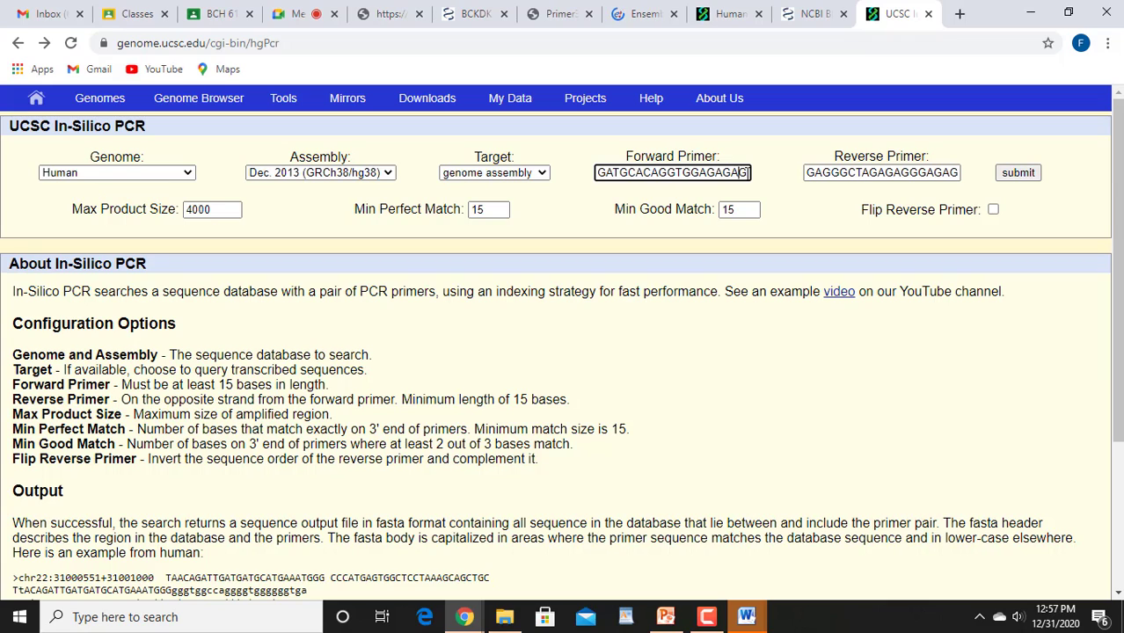
key("BackSpace")
key("BackSpace")
key("BackSpace")
key("BackSpace")
key("BackSpace")
key("BackSpace")
key("BackSpace")
key("BackSpace")
key("BackSpace")
key("BackSpace")
key("BackSpace")
key("BackSpace")
key("BackSpace")
key("BackSpace")
key("BackSpace")
key("BackSpace")
key("BackSpace")
key("BackSpace")
key("BackSpace")
key("BackSpace")
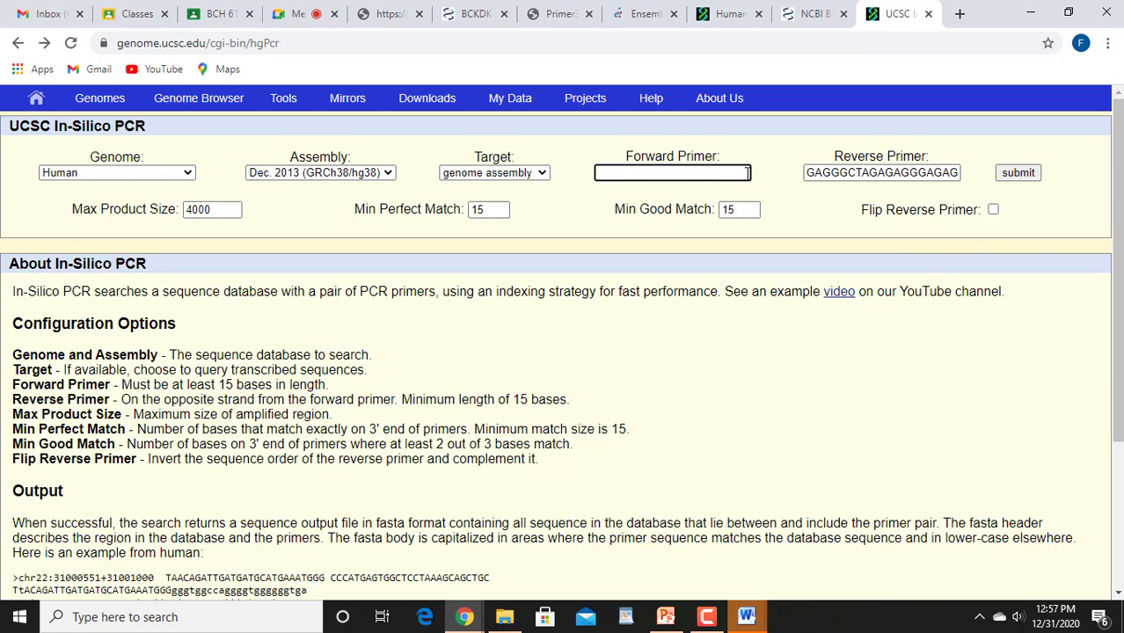
key("ctrl+v")
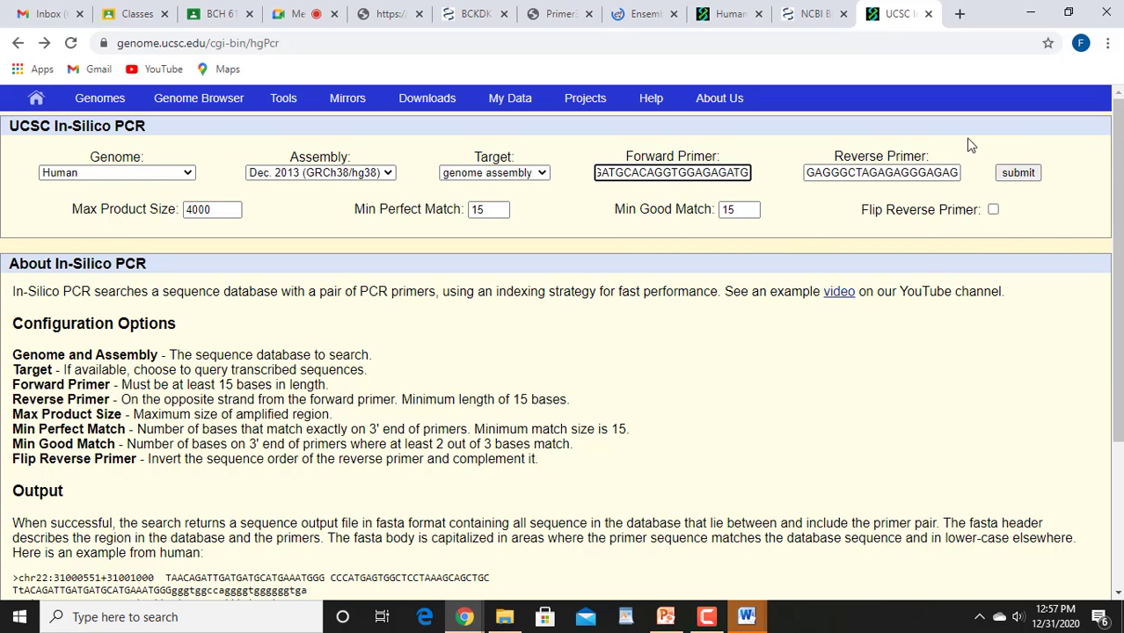
- Replace the reverse primer with TGAGGGCTAGAGAGGGAGAG from Primer3's additional oligo pair 1 and run the In-Silico PCR
left_click(957, 171)
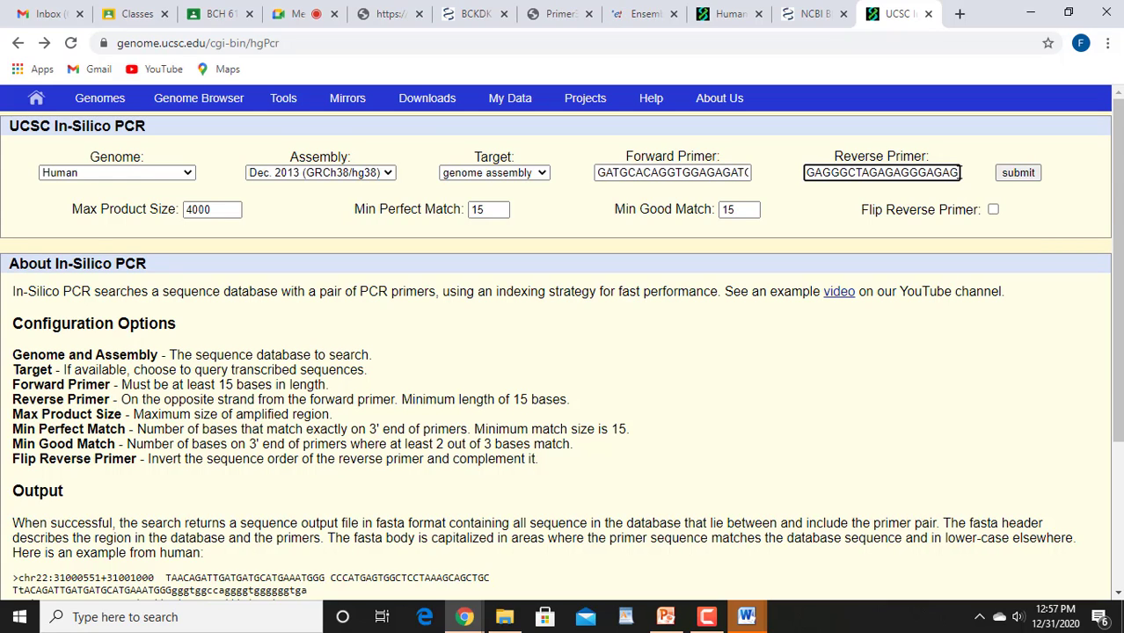
double_click(959, 172)
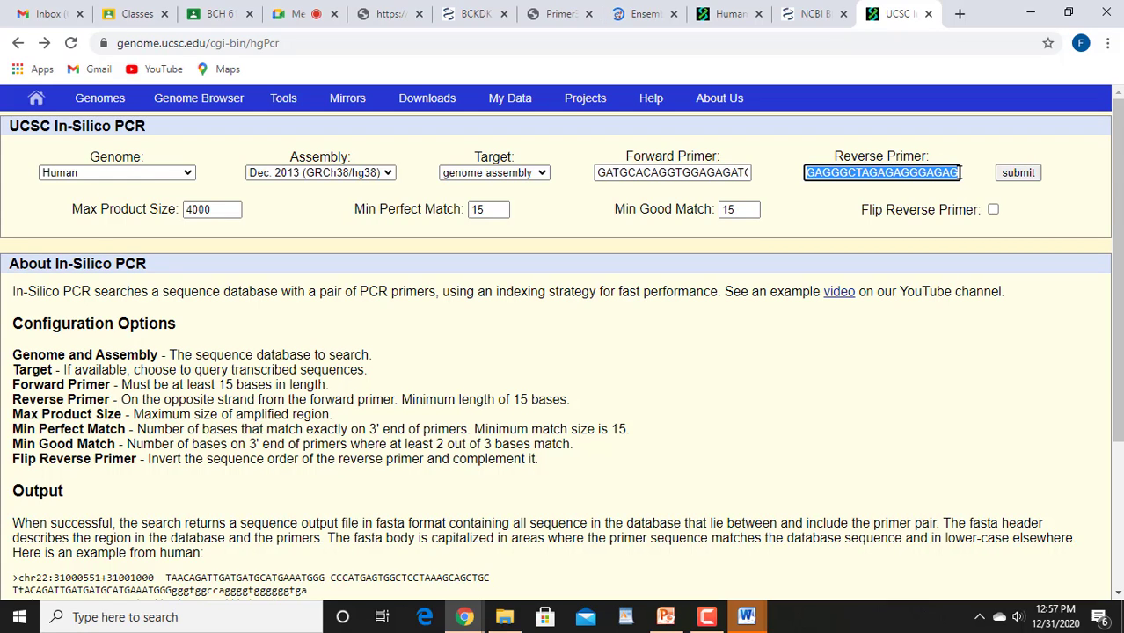
key("BackSpace")
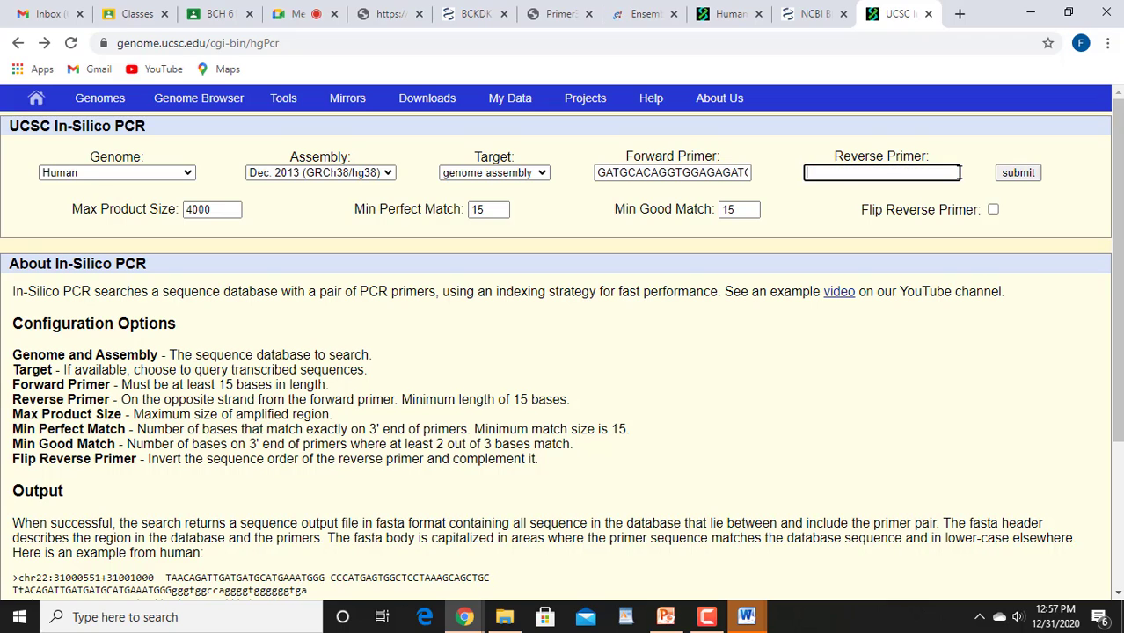
left_click(547, 14)
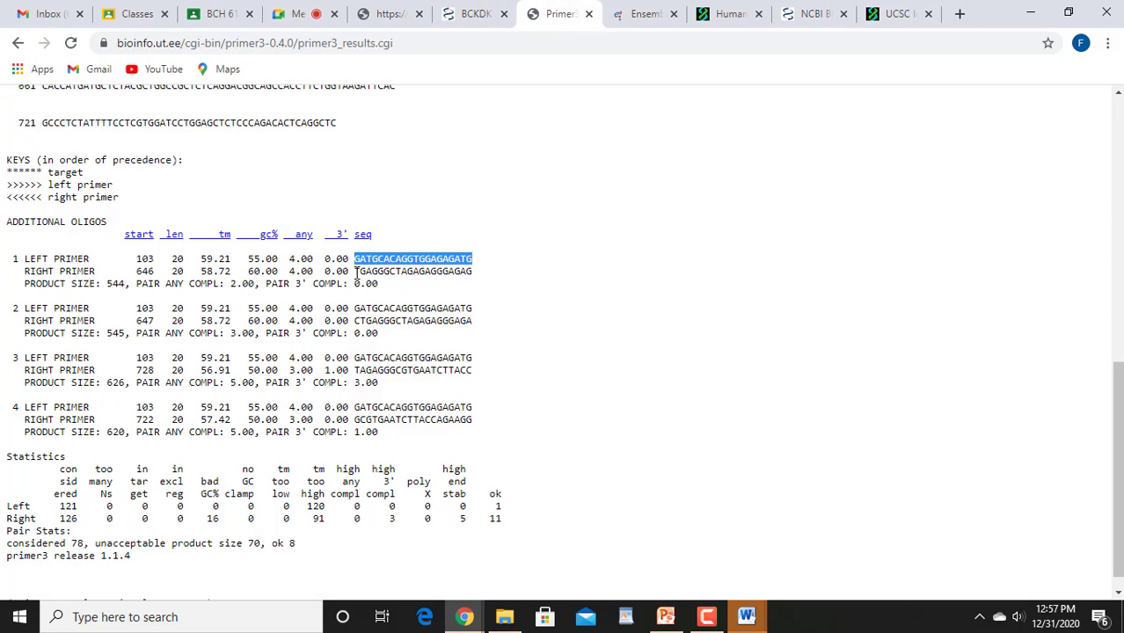
left_click_drag(353, 271, 475, 278)
key("ctrl+c")
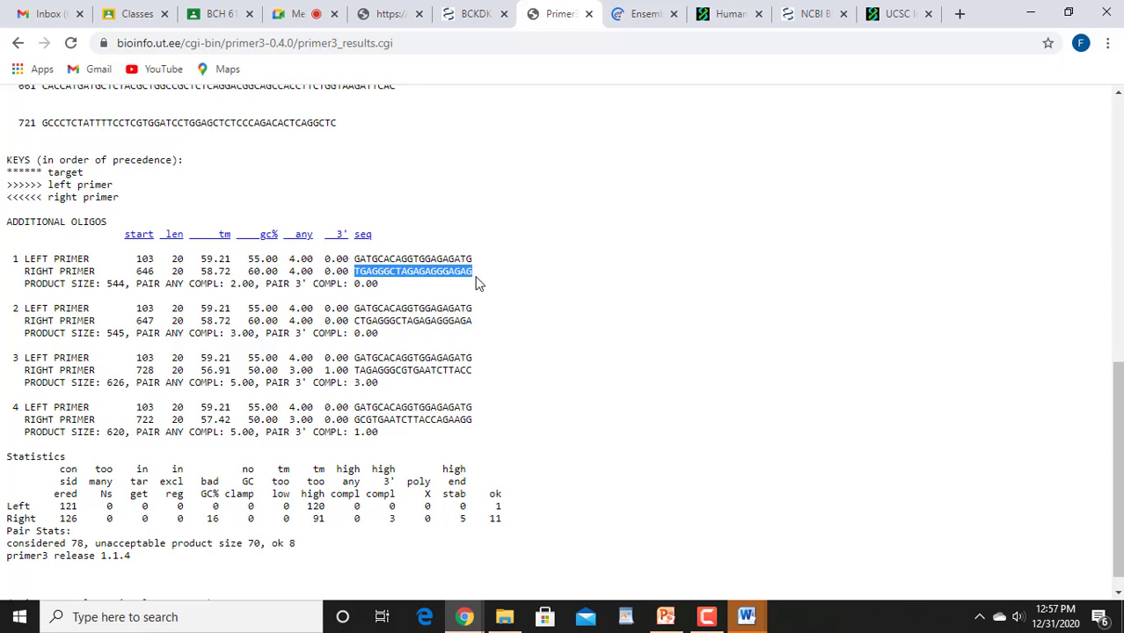
left_click(896, 16)
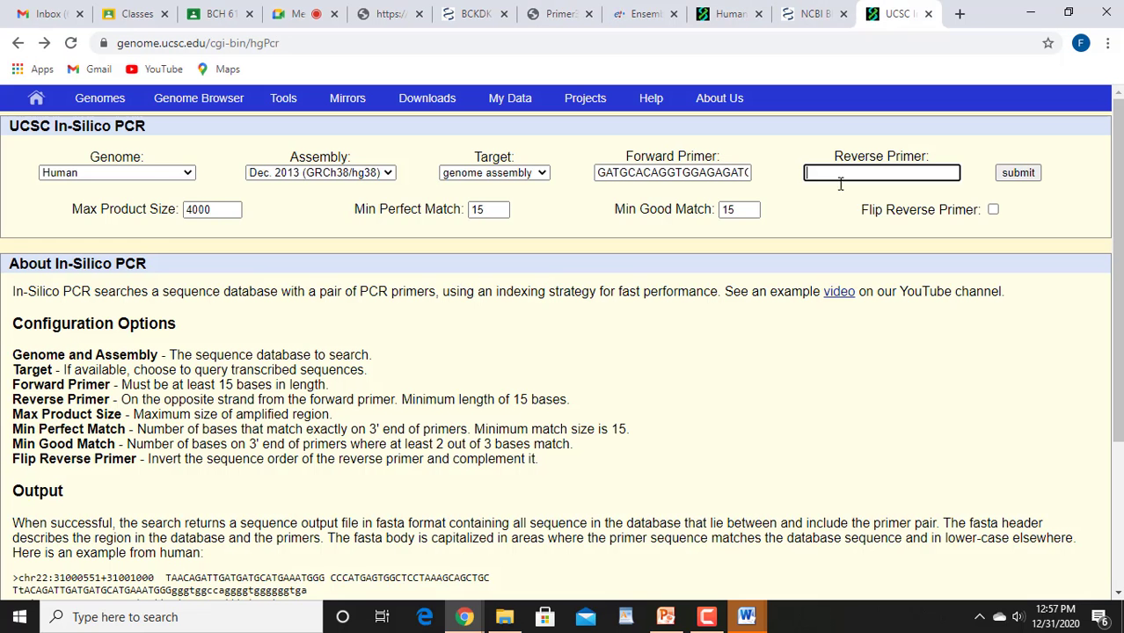
left_click(841, 169)
key("ctrl+v")
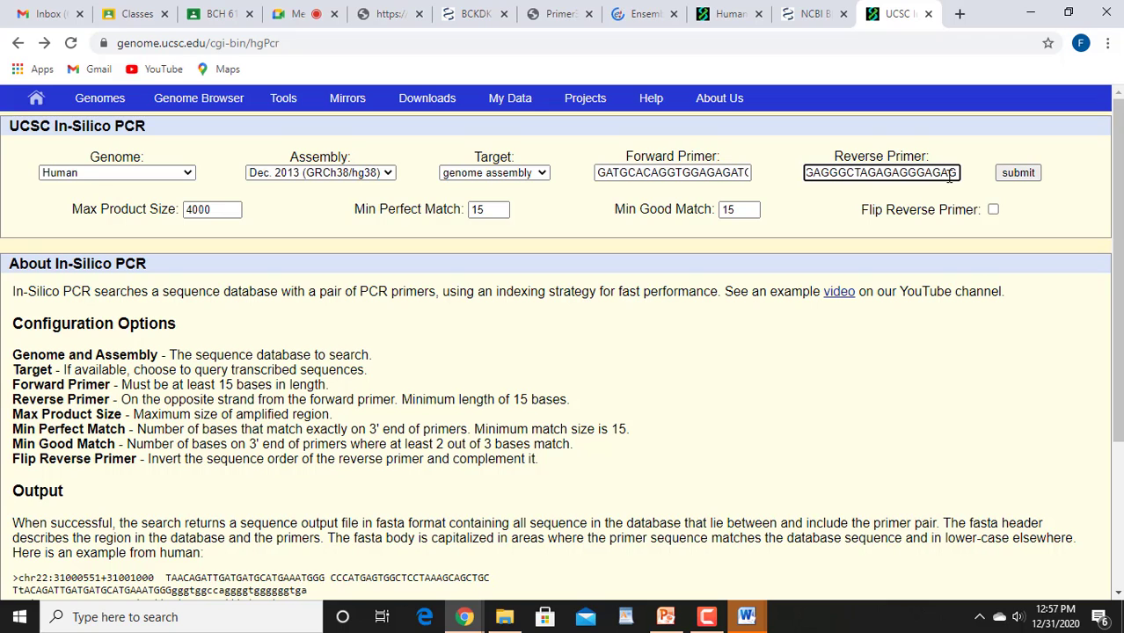
left_click(1018, 177)
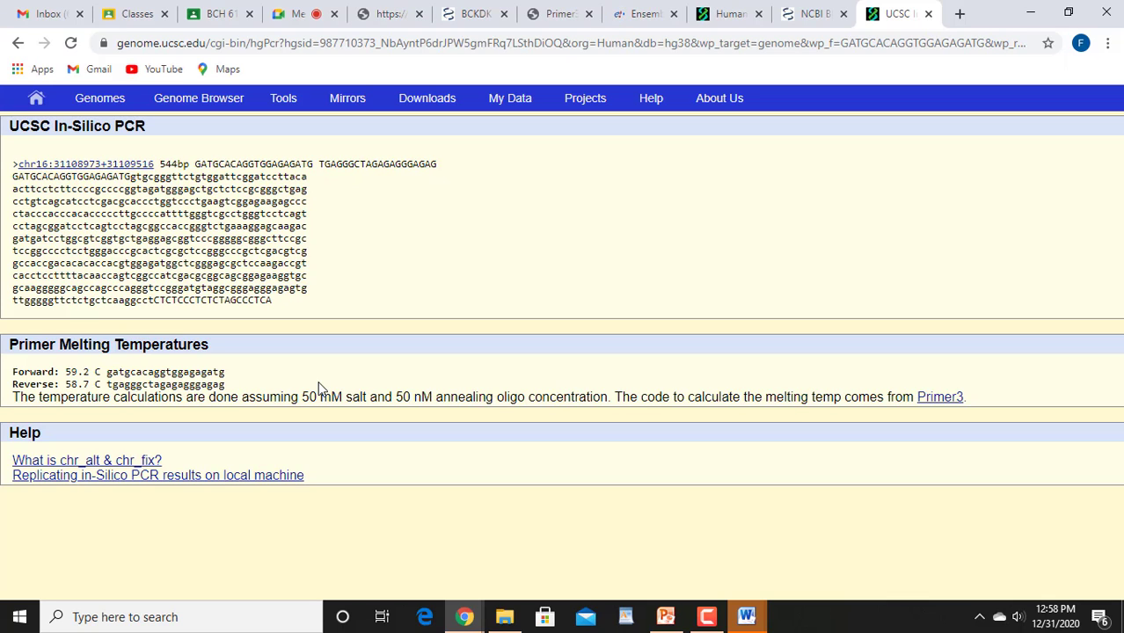
- Review the left and right primer sequences of additional oligo pair 1 in the Primer3 output
left_click(549, 15)
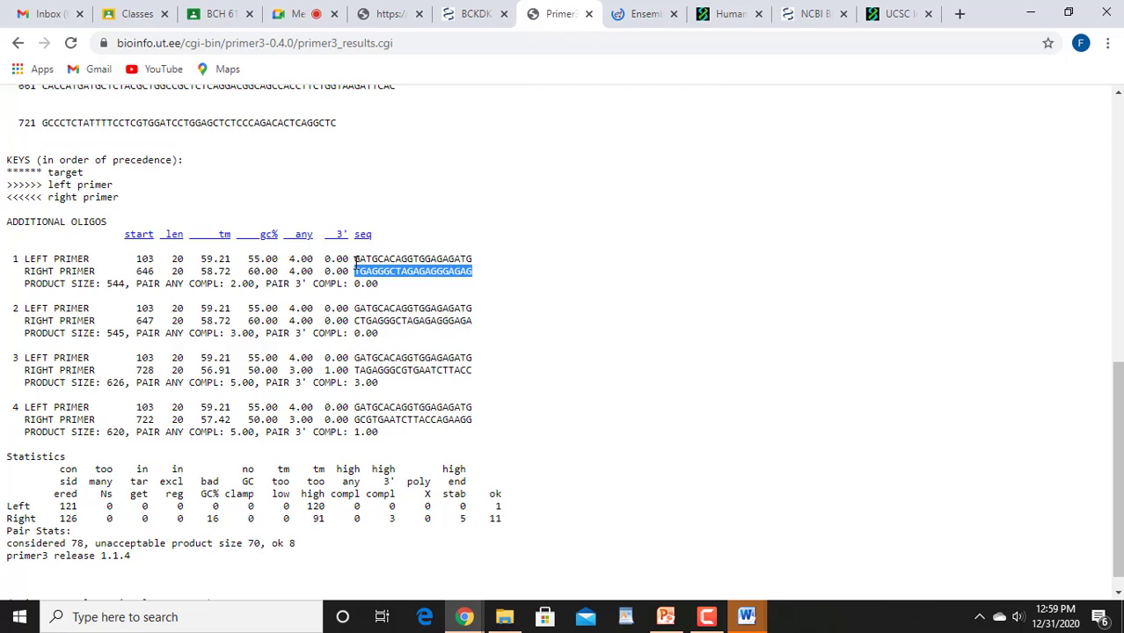
left_click_drag(355, 261, 478, 278)
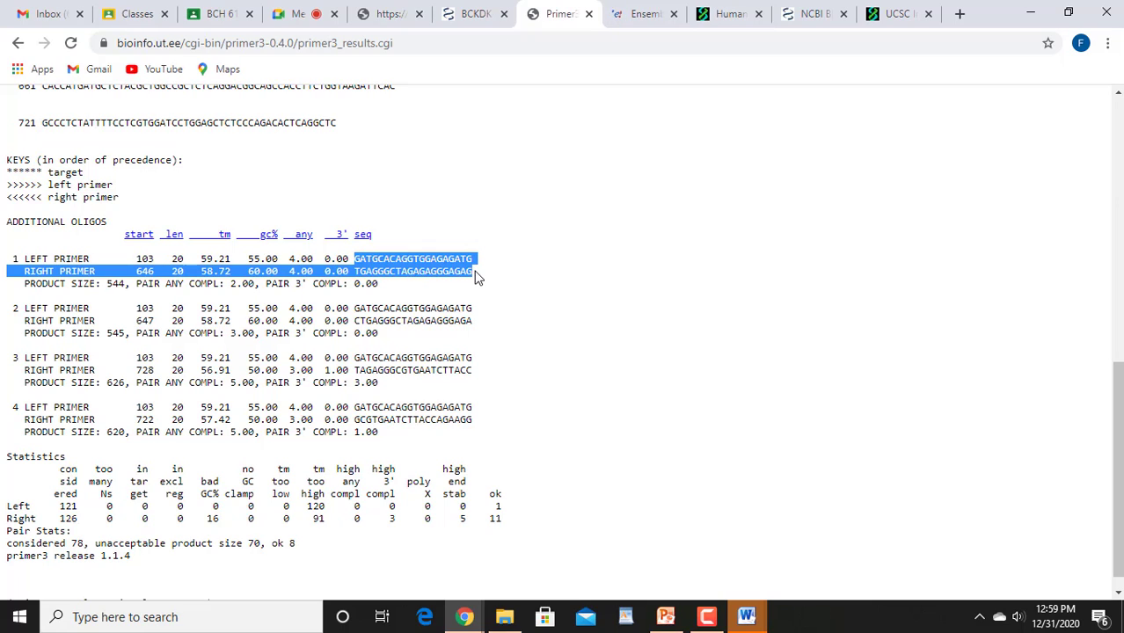
left_click(495, 286)
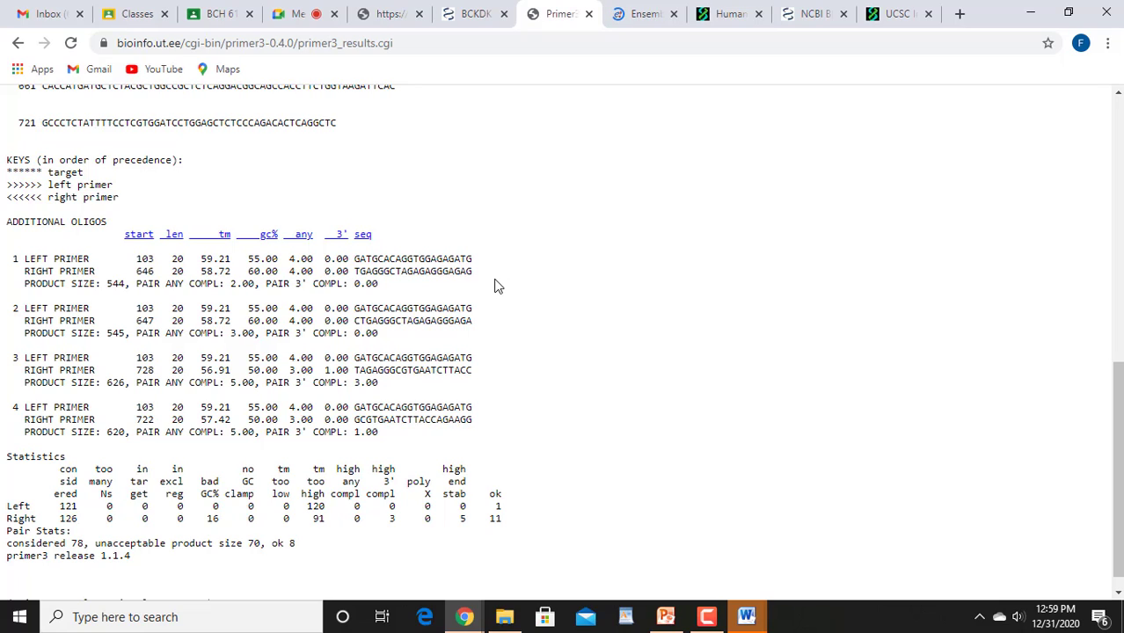
- On the Ensembl home page, restrict the search to Human and enter BCKDK as the search term
left_click(646, 17)
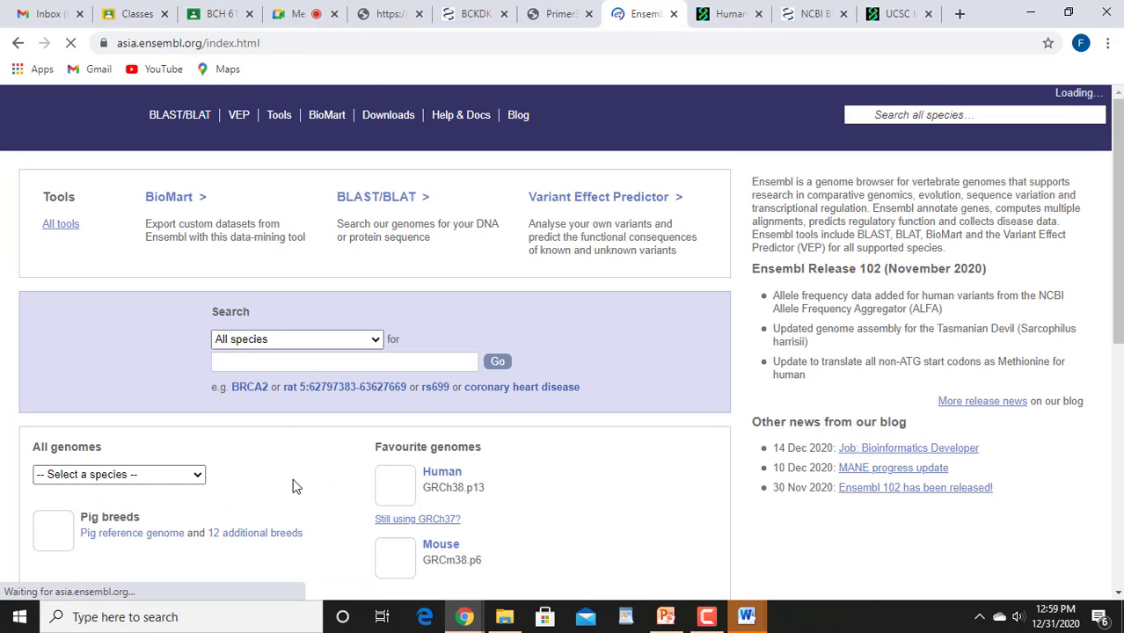
left_click(379, 342)
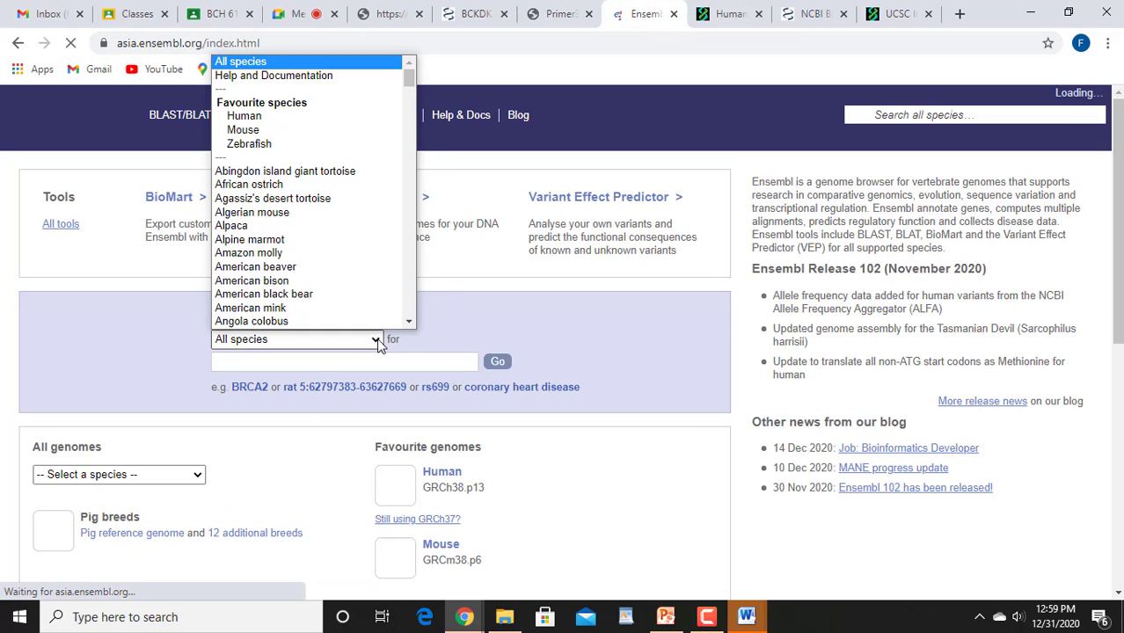
left_click(370, 117)
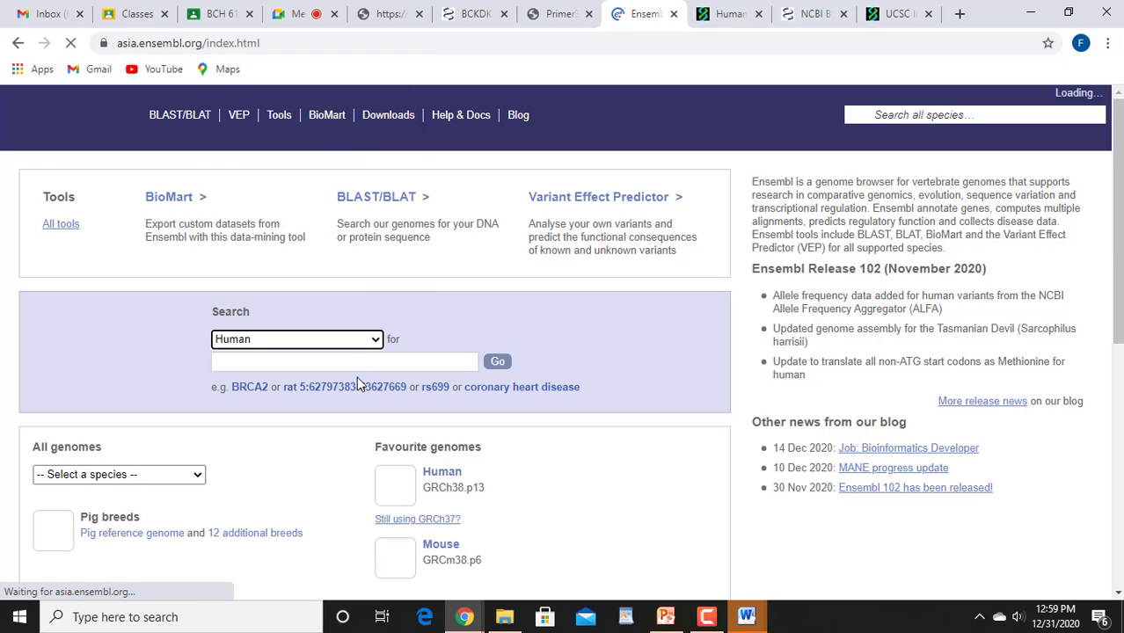
left_click(347, 363)
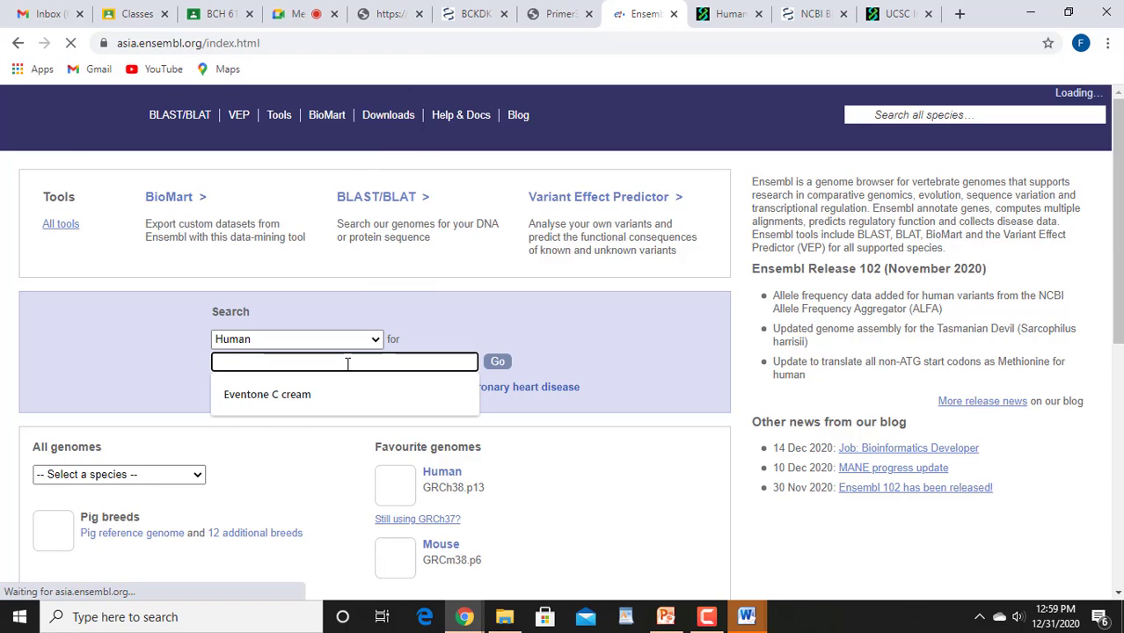
type("BCKD")
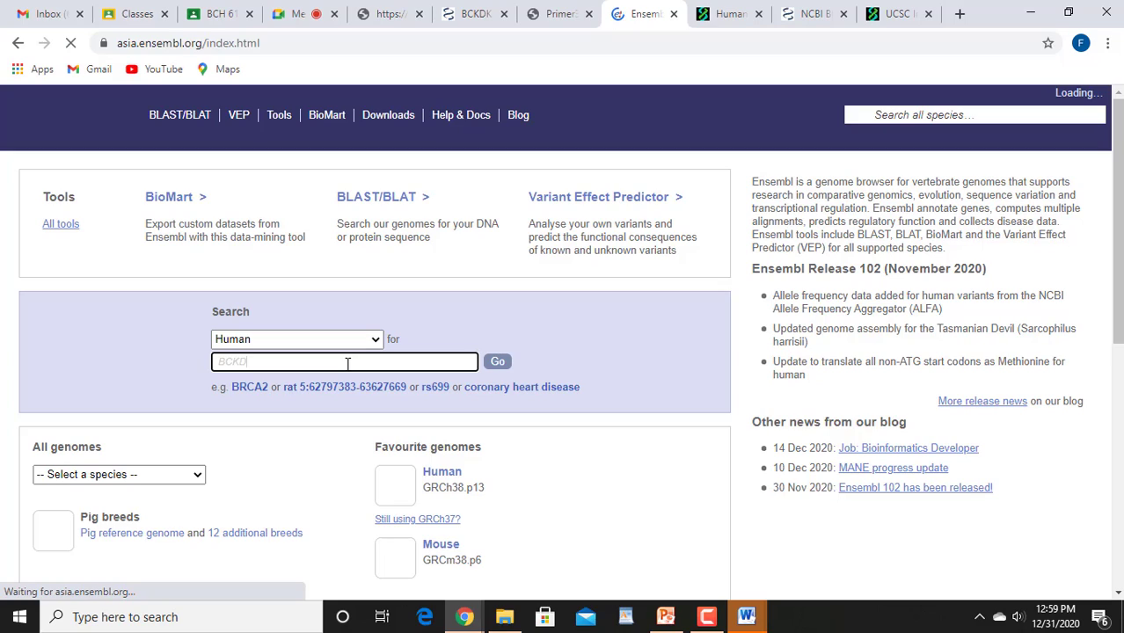
type("K")
left_click(707, 617)
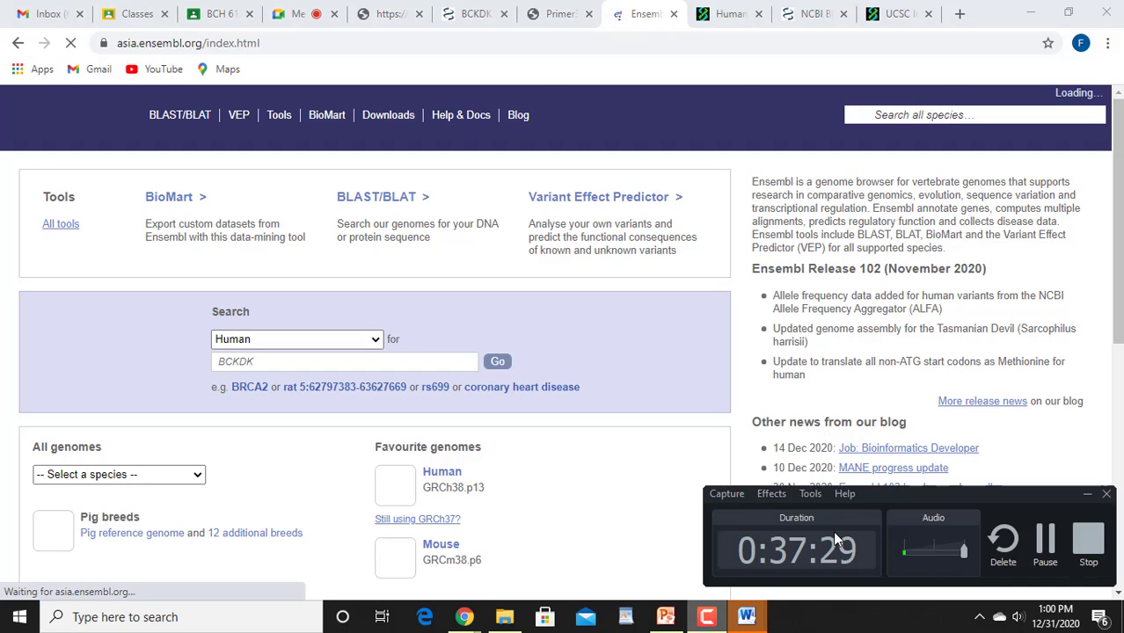